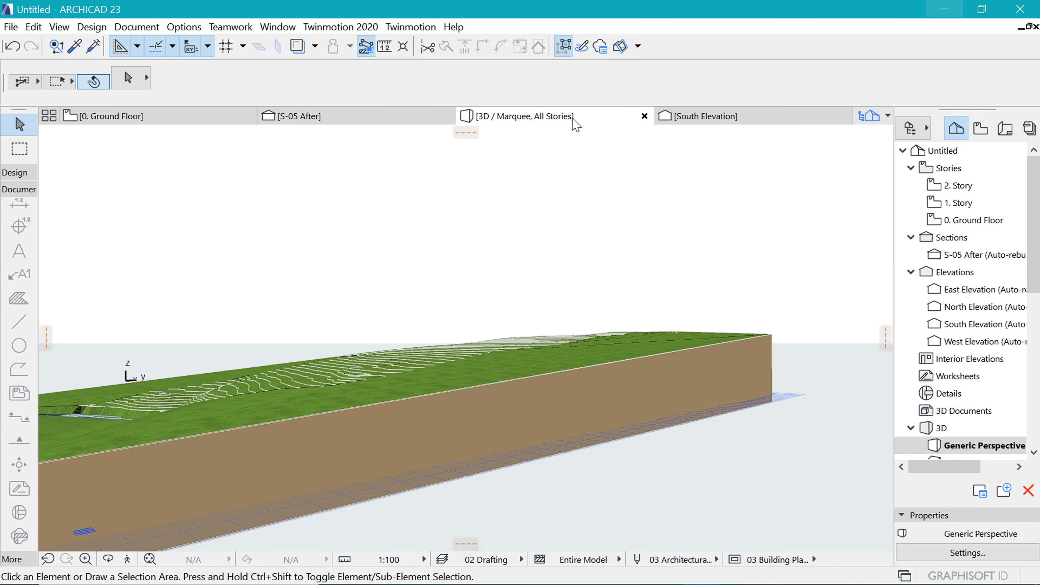
# - Inspect the access road slab on the terrain in 3D and return to the ground floor site plan
pyautogui.keyDown('shift'); pyautogui.moveTo(605, 280); pyautogui.dragTo(624, 368, button='middle'); pyautogui.keyUp('shift')
pyautogui.moveTo(623, 368); pyautogui.dragTo(580, 395)
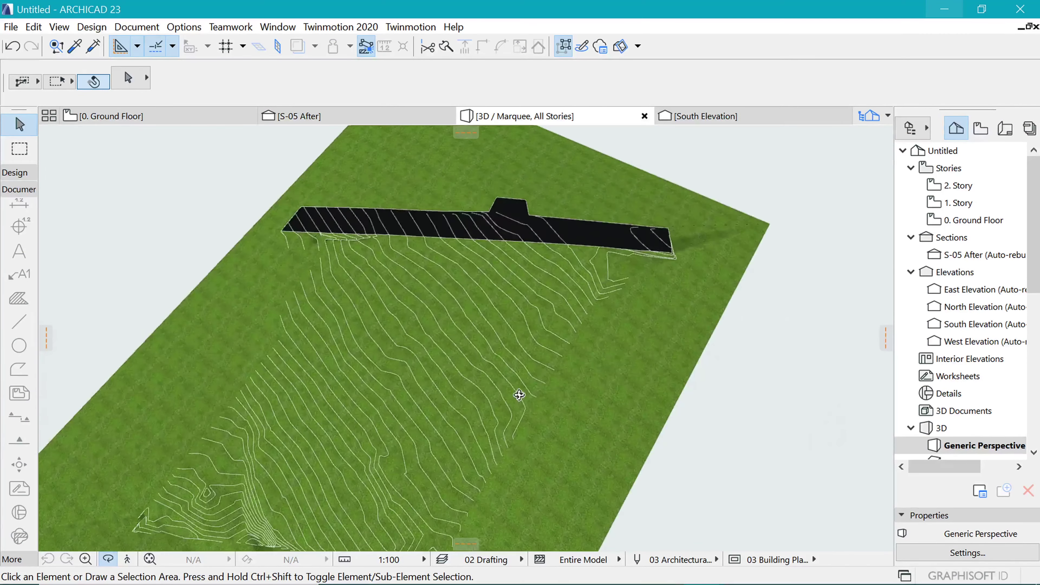
pyautogui.moveTo(243, 320); pyautogui.dragTo(409, 389)
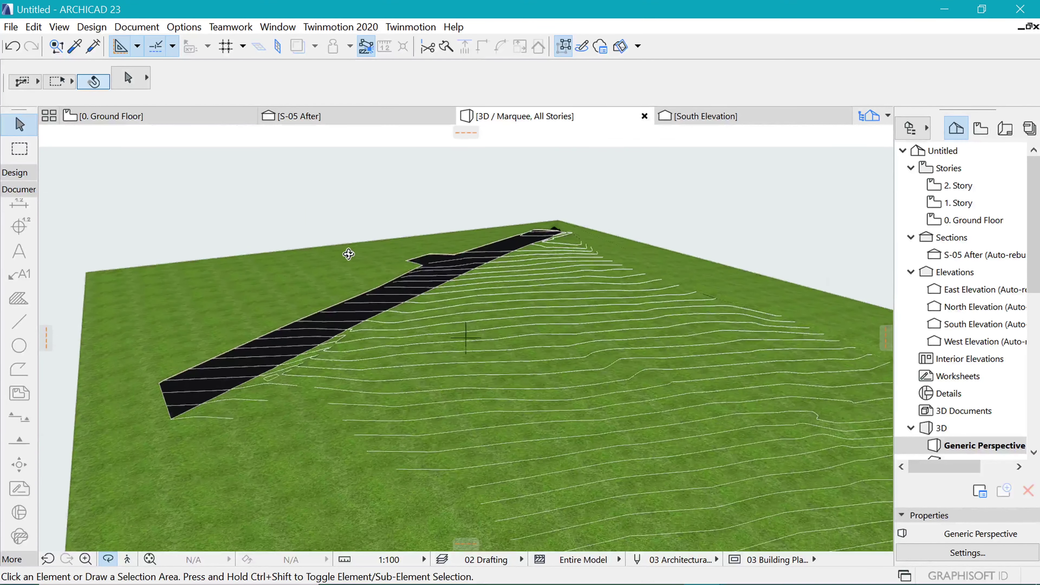
pyautogui.moveTo(353, 245); pyautogui.dragTo(368, 267)
pyautogui.click(144, 123)
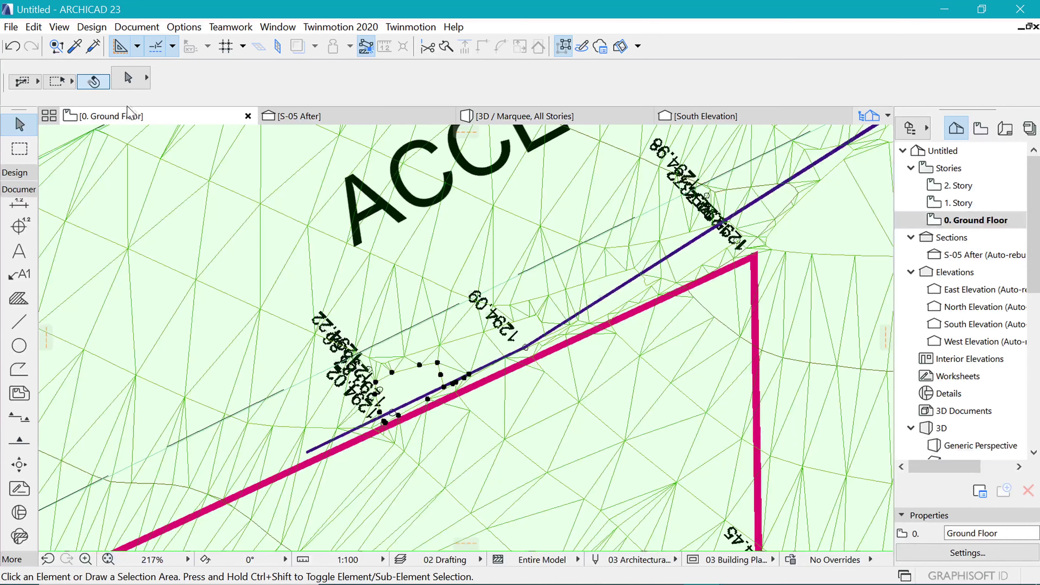
pyautogui.press('Escape')
pyautogui.scroll(-7, 284, 262)
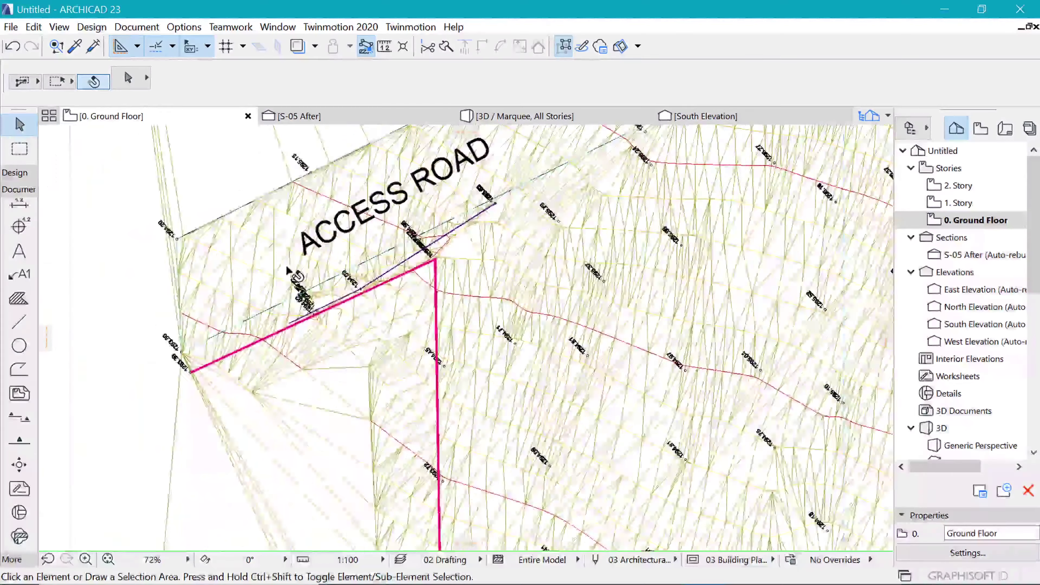
pyautogui.scroll(3, 348, 237)
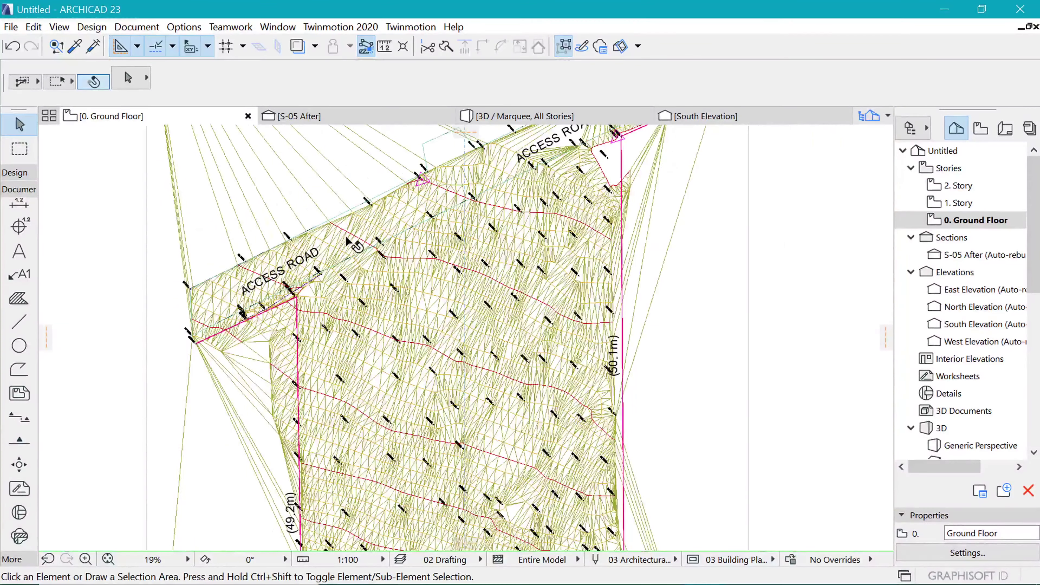
pyautogui.scroll(-3, 348, 242)
# - Try to copy only the slant-topped driveway fill onto the site plan beside the access road
pyautogui.click(736, 252)
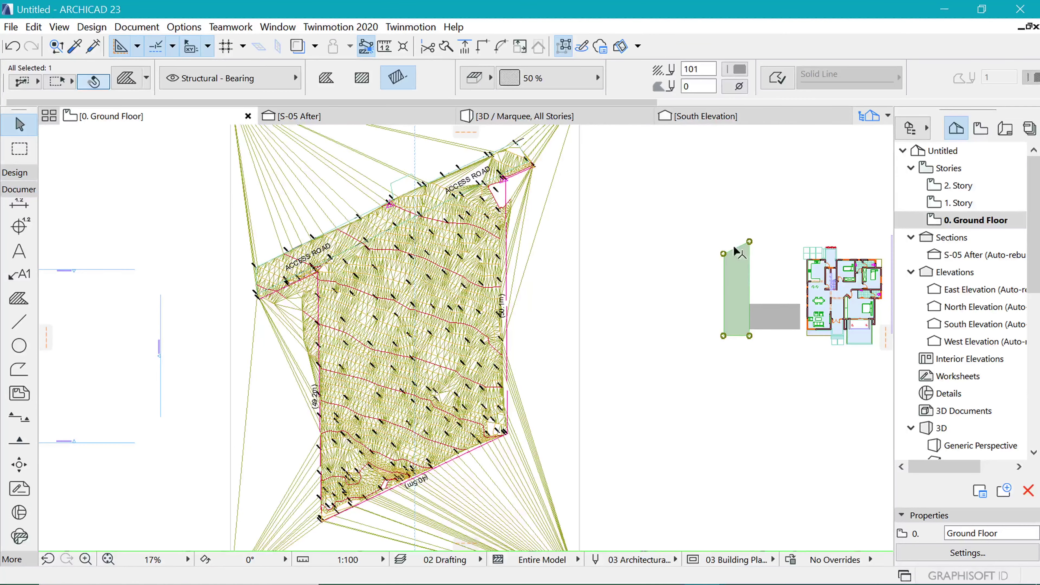
pyautogui.hotkey('ctrl', 'd')
pyautogui.click(724, 255)
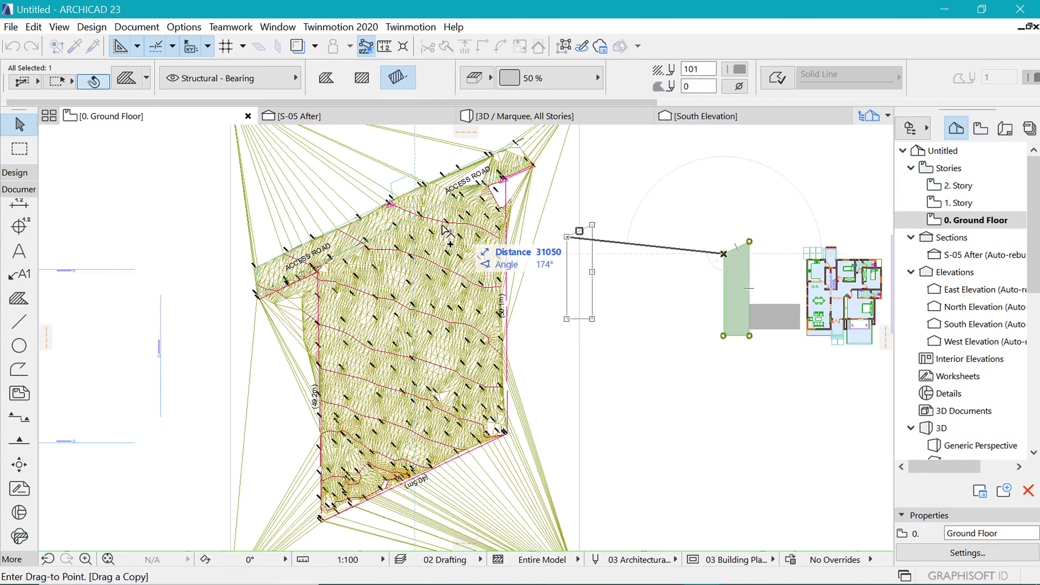
pyautogui.scroll(5, 322, 277)
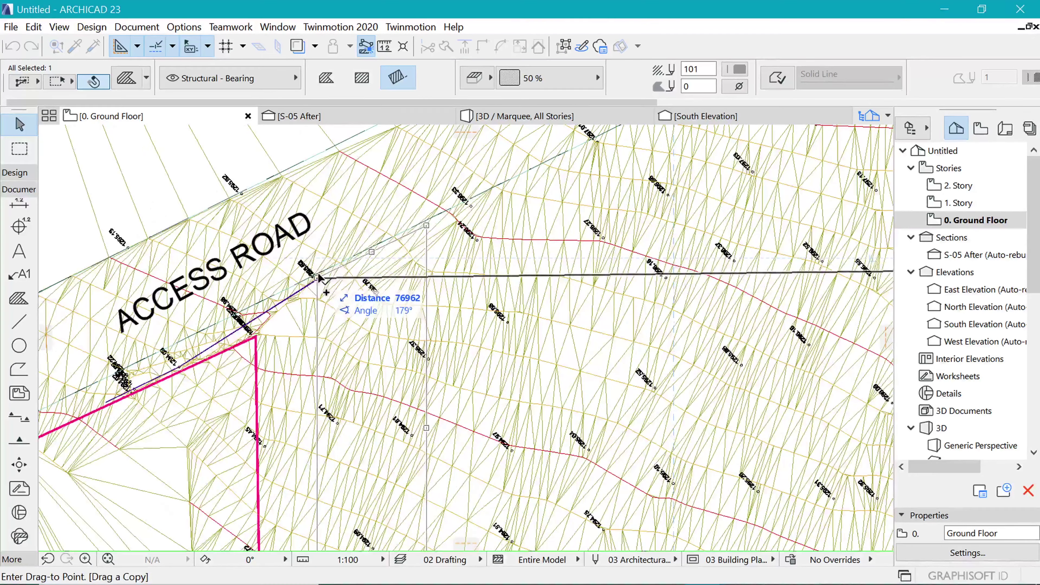
pyautogui.scroll(2, 323, 275)
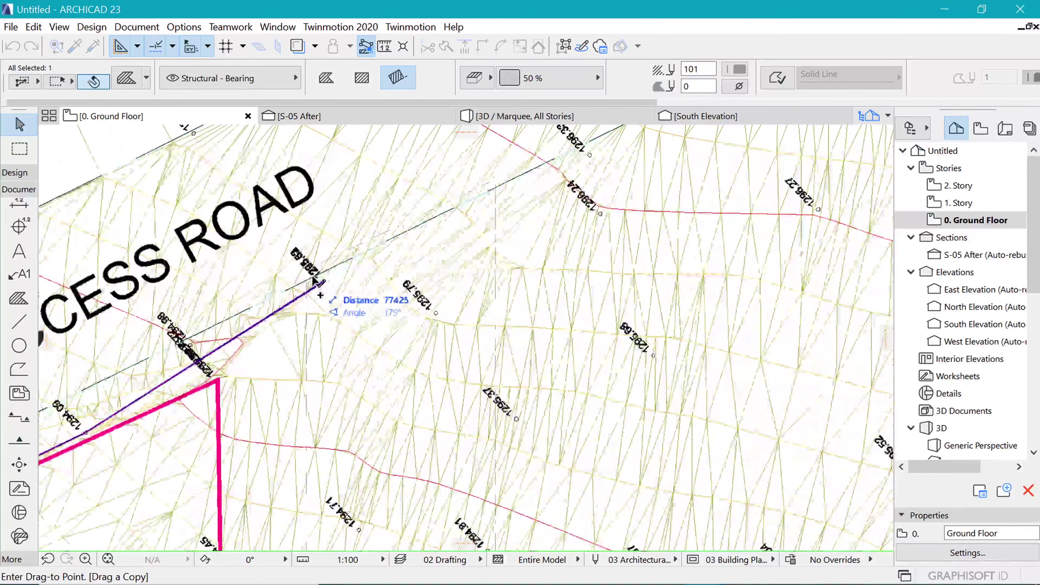
pyautogui.click(333, 268)
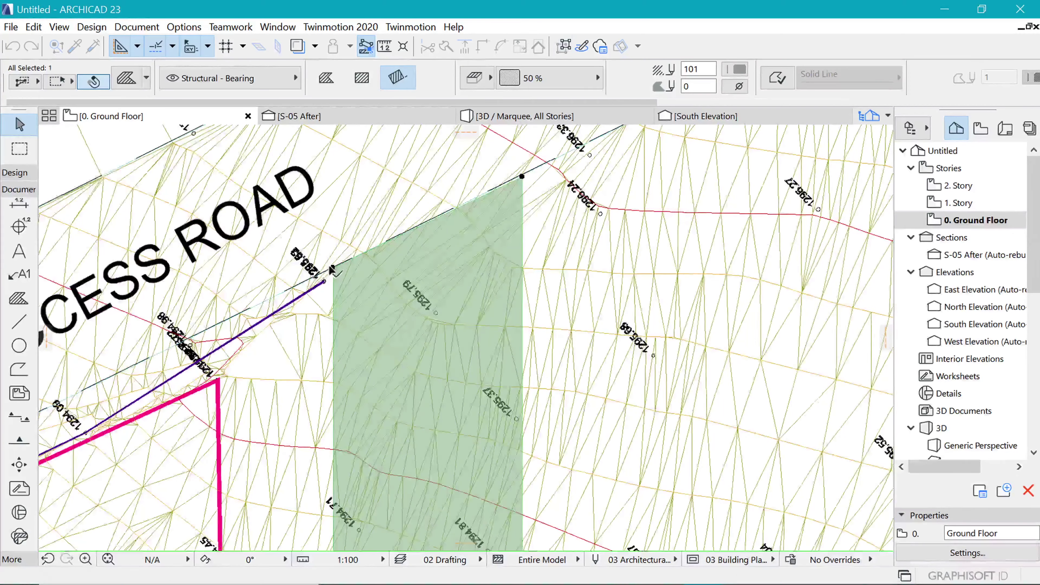
pyautogui.scroll(-8, 348, 266)
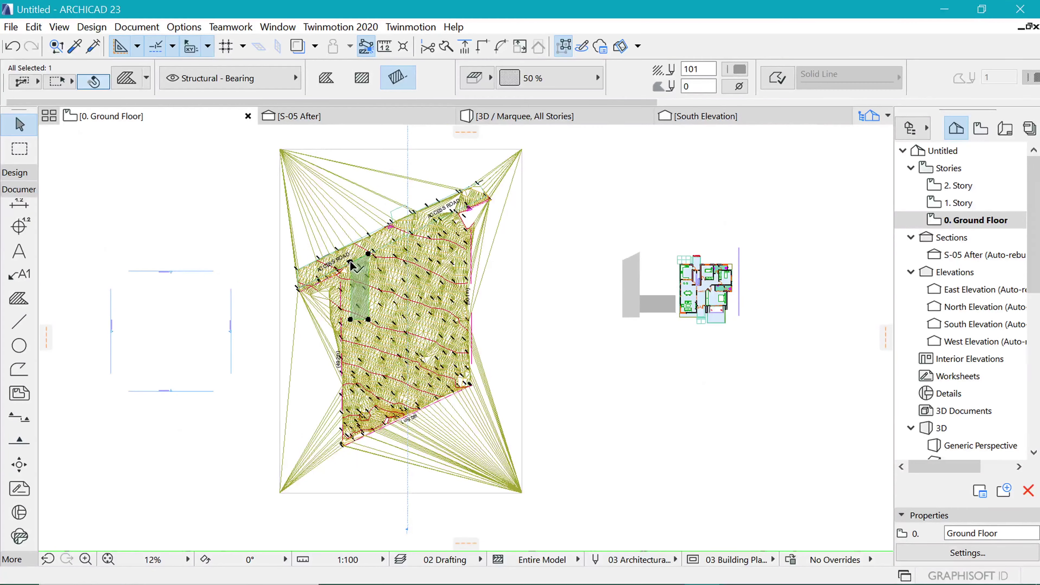
pyautogui.hotkey('ctrl', 'z')
# - Copy the driveway, connecting rectangle and house footprint fills together onto the site mesh, with the driveway's slanted edge meeting the access road
pyautogui.scroll(5, 696, 265)
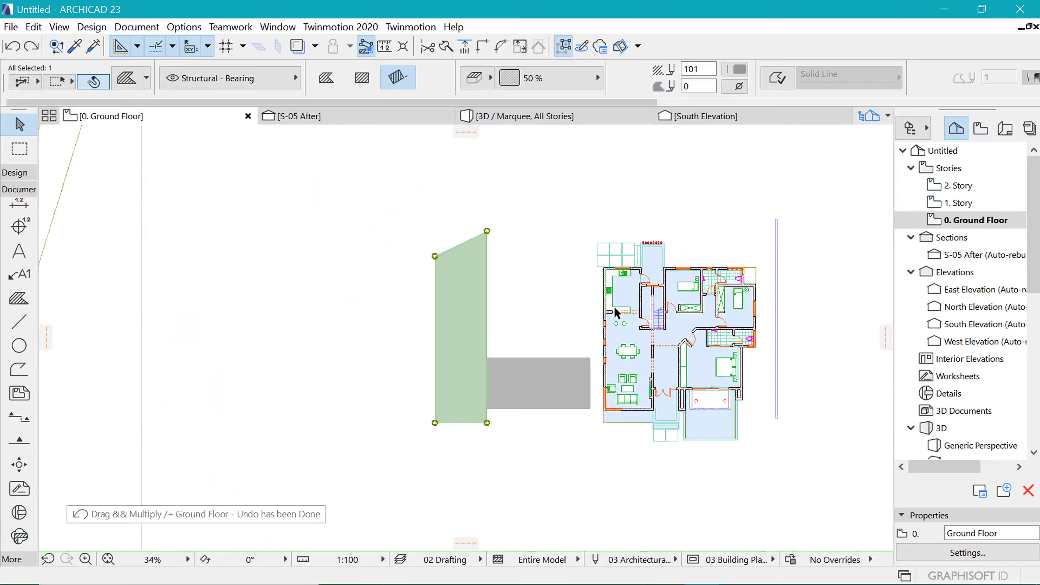
pyautogui.keyDown('shift'); pyautogui.click(571, 369); pyautogui.keyUp('shift')
pyautogui.scroll(2, 682, 299)
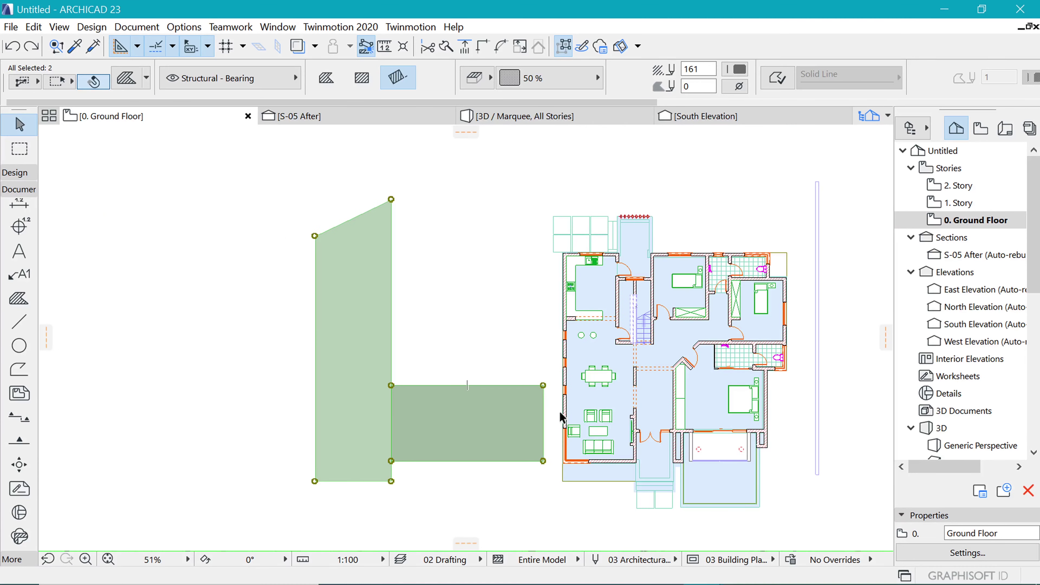
pyautogui.keyDown('shift'); pyautogui.click(578, 479); pyautogui.keyUp('shift')
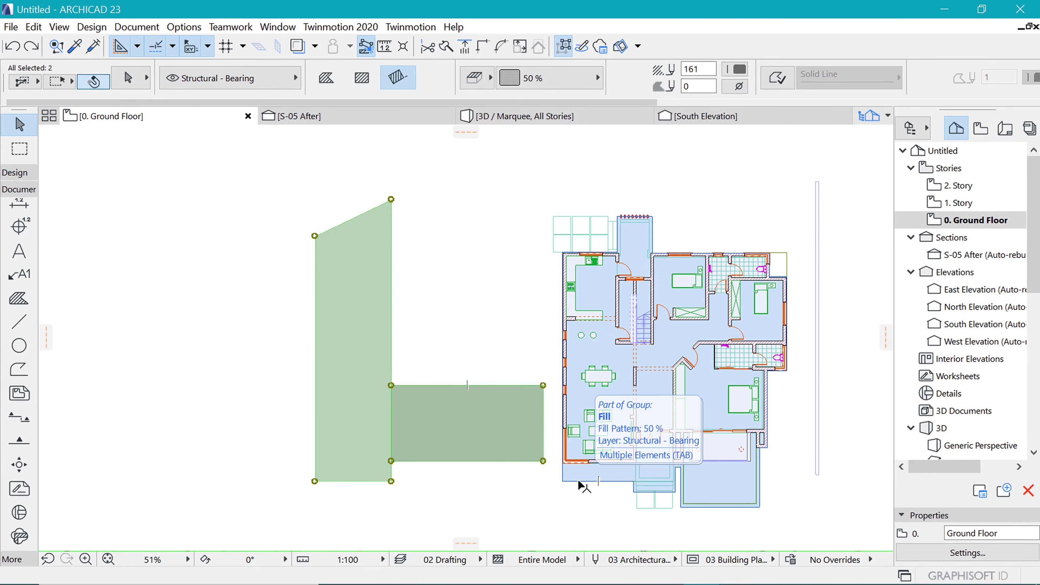
pyautogui.hotkey('ctrl', 'd')
pyautogui.press('ctrl')
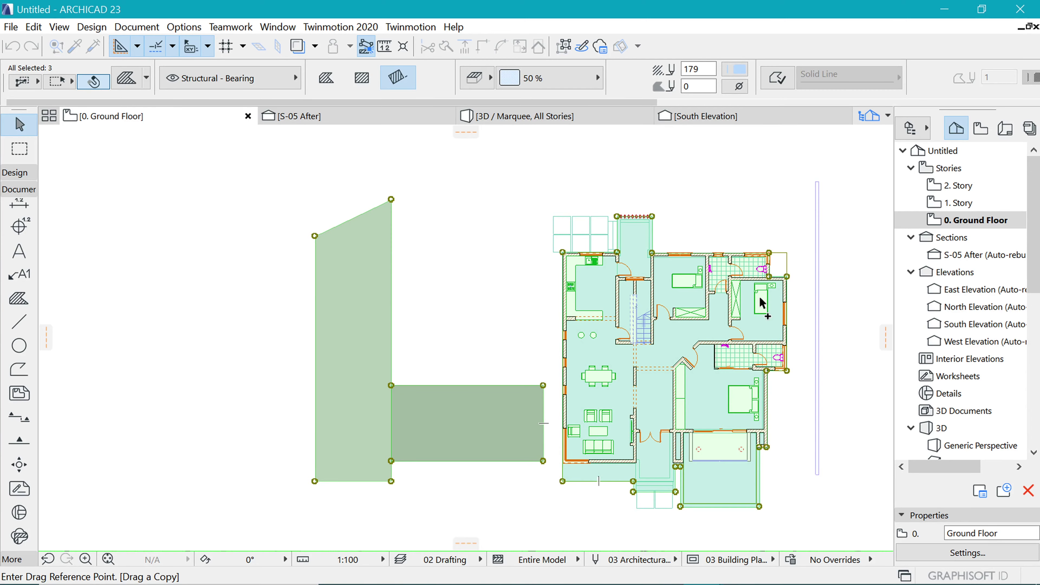
pyautogui.click(786, 283)
pyautogui.scroll(-4, 778, 267)
pyautogui.scroll(8, 725, 291)
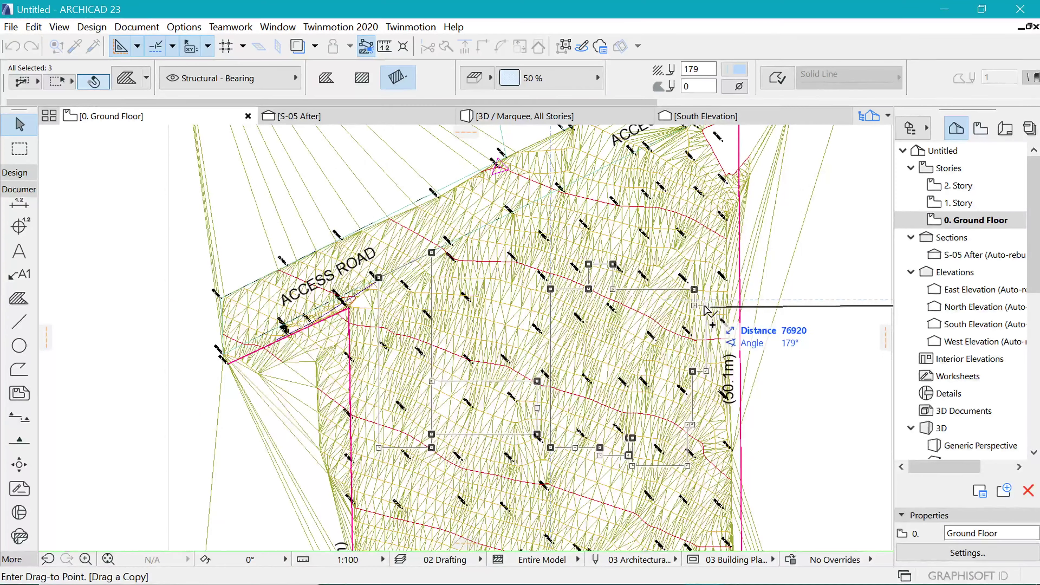
pyautogui.click(705, 306)
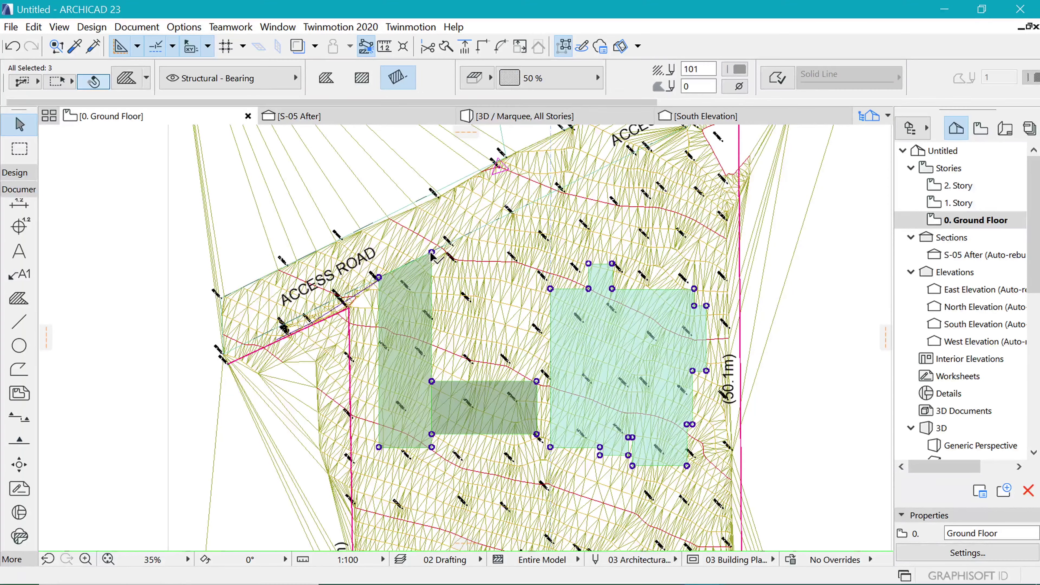
# - Check how the copied driveway fill's slanted edge meets the access road and clear the selection
pyautogui.scroll(6, 431, 255)
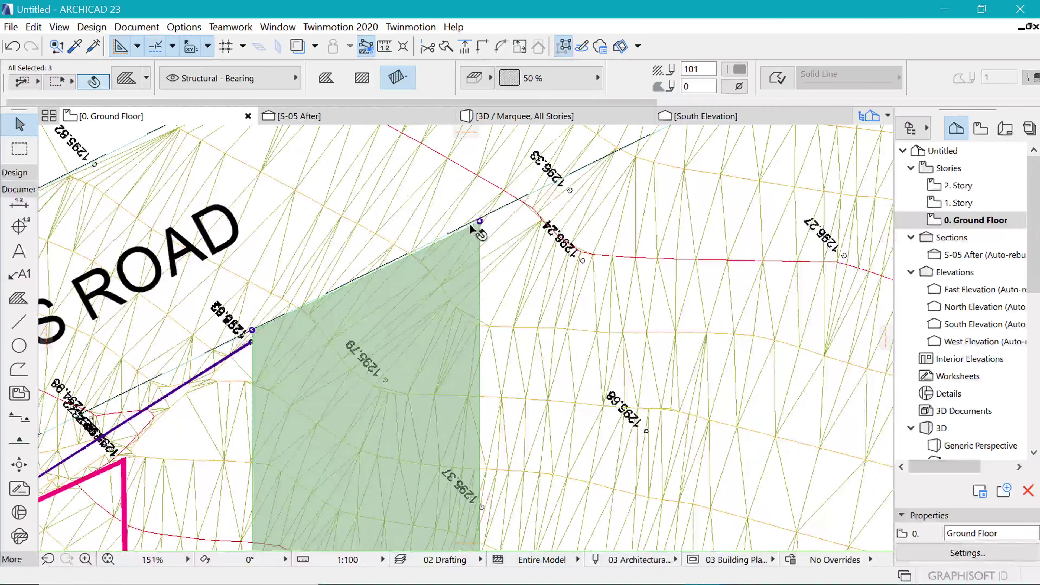
pyautogui.hotkey('ctrl', 'd')
pyautogui.click(480, 224)
pyautogui.scroll(-5, 482, 225)
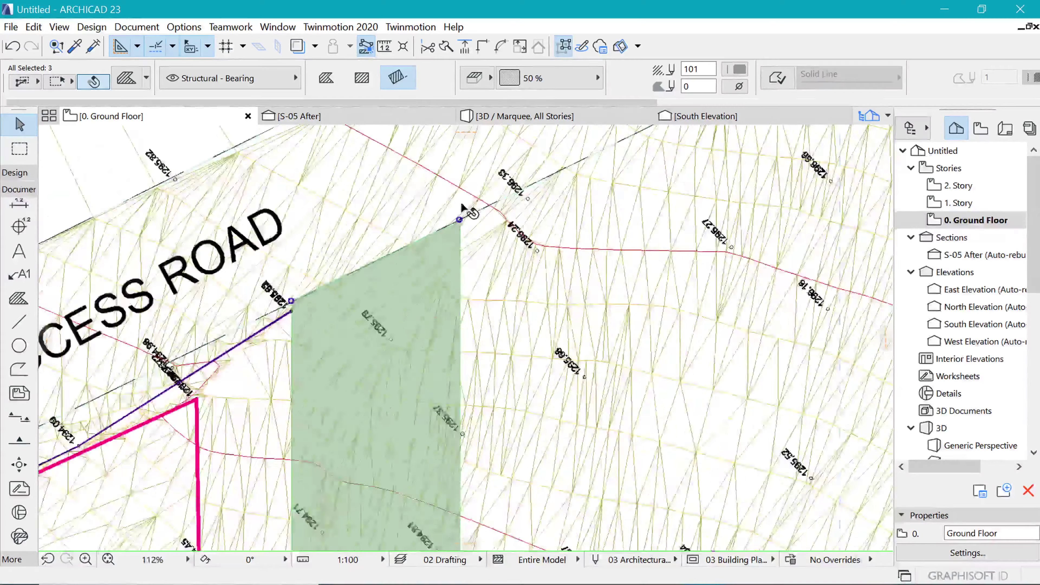
pyautogui.click(586, 287)
pyautogui.press('Escape')
# - Extend the access road slab by adding a polygon 5000 wide, traced around the corners of the copied driveway fill
pyautogui.scroll(2, 566, 206)
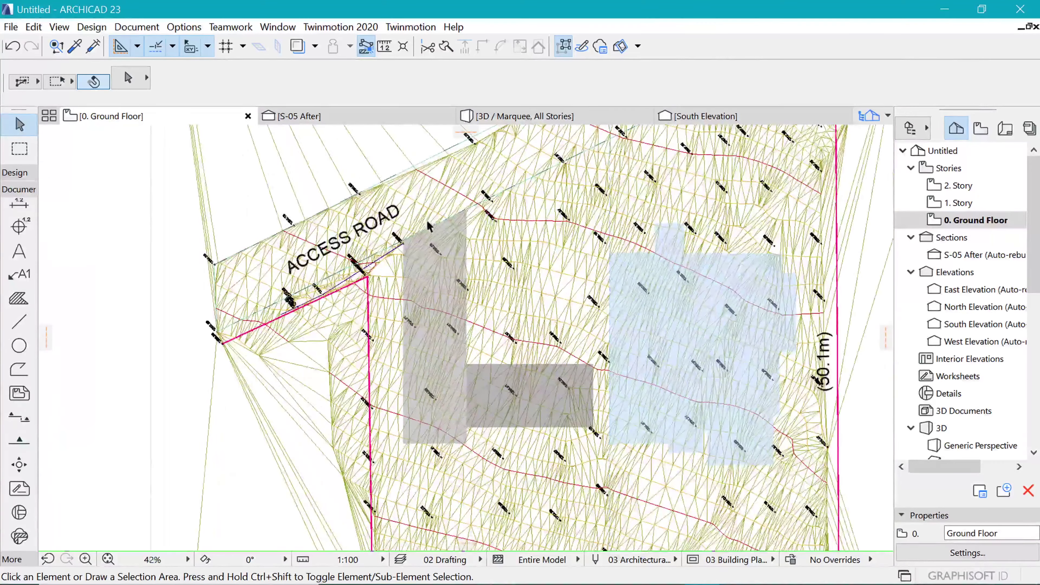
pyautogui.scroll(4, 342, 204)
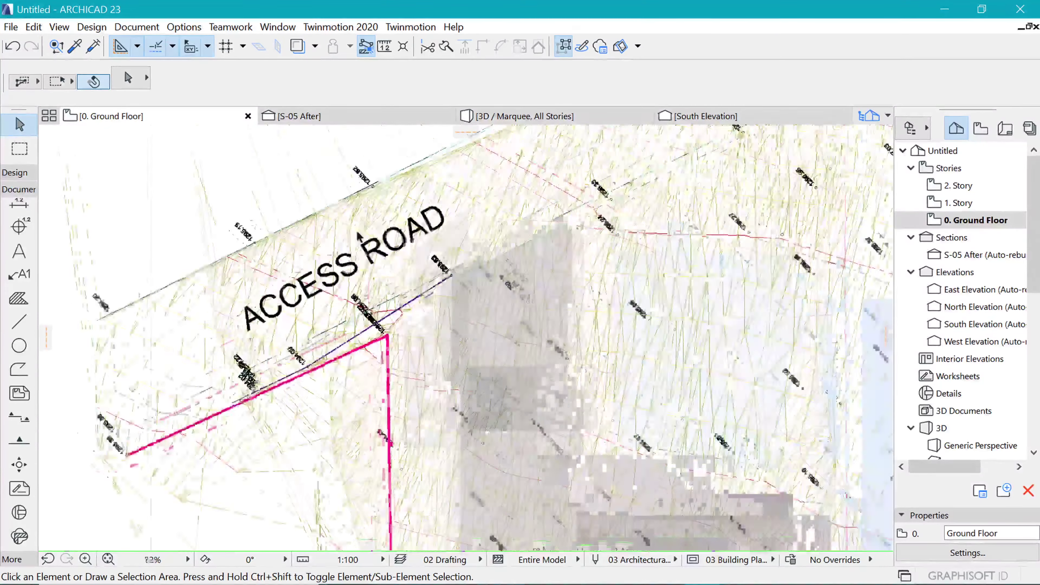
pyautogui.scroll(3, 138, 334)
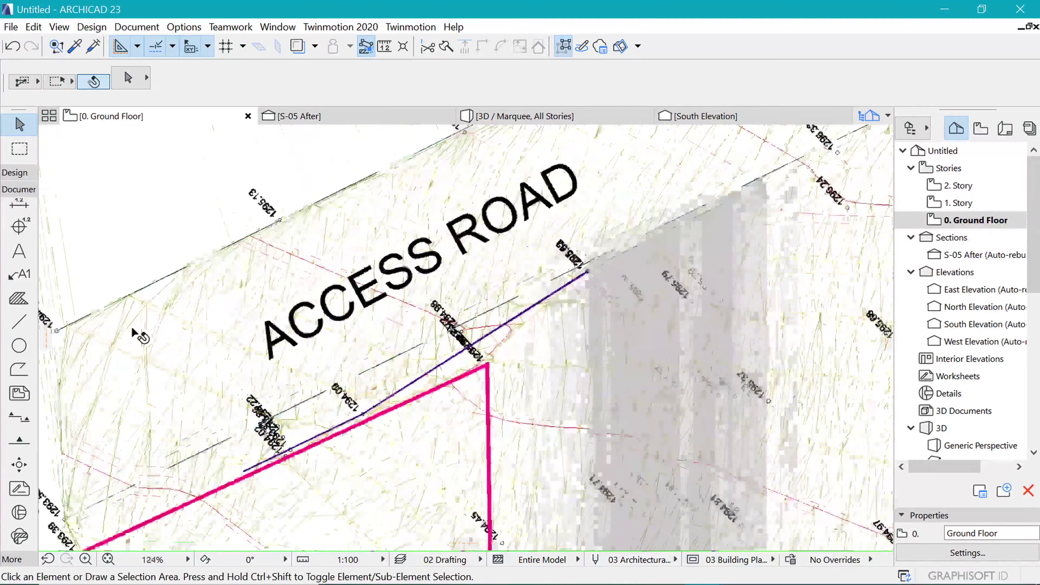
pyautogui.click(620, 267)
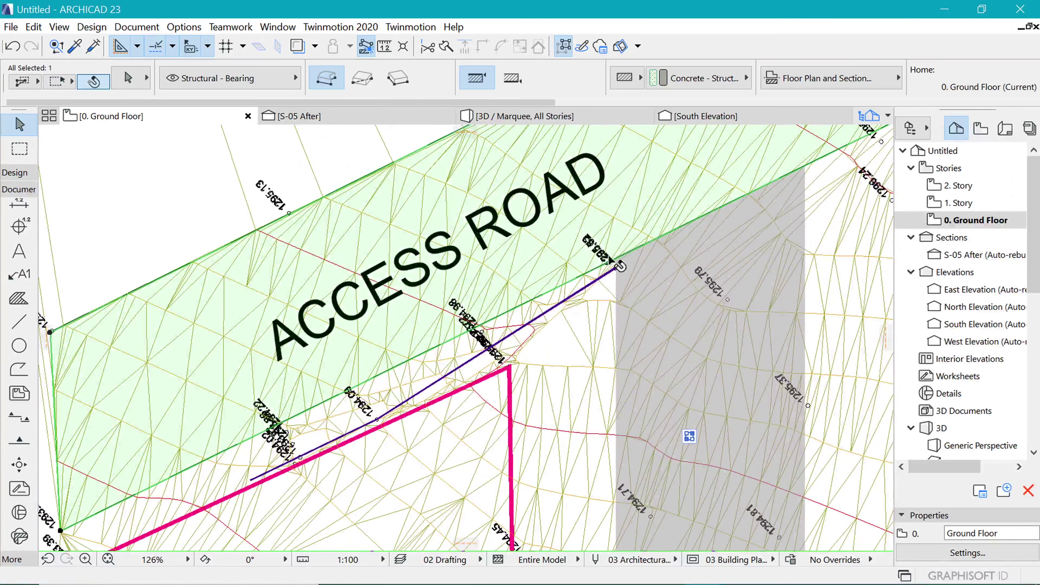
pyautogui.click(670, 230)
pyautogui.click(471, 329)
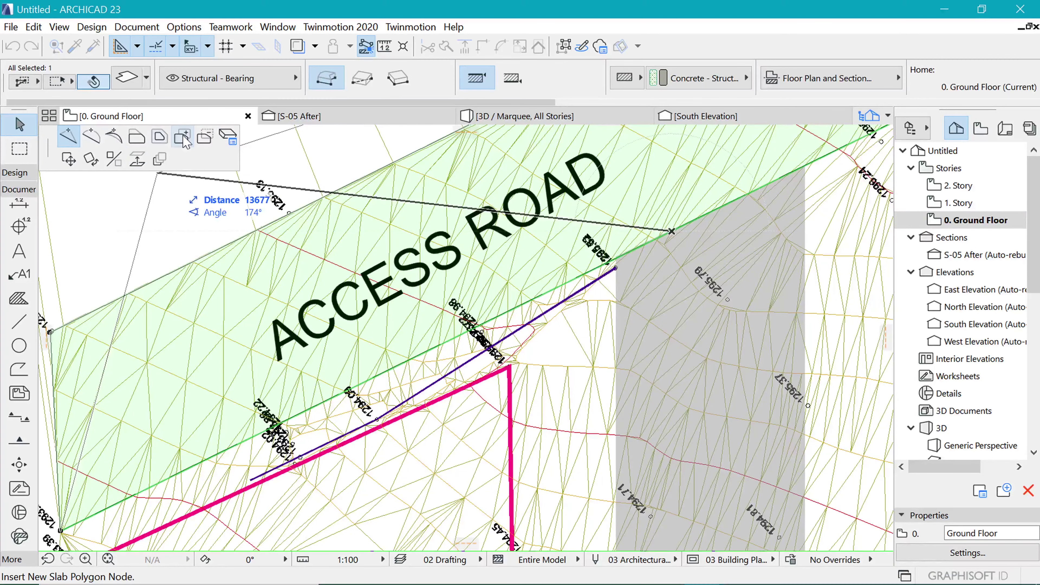
pyautogui.click(182, 137)
pyautogui.scroll(-4, 441, 232)
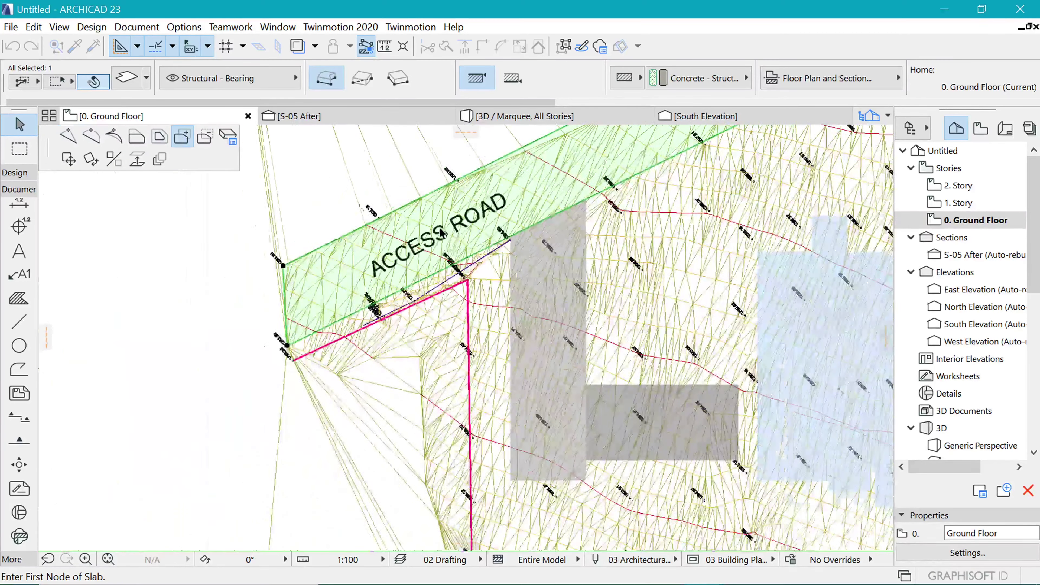
pyautogui.click(509, 478)
pyautogui.scroll(2, 531, 230)
pyautogui.click(500, 208)
pyautogui.click(609, 186)
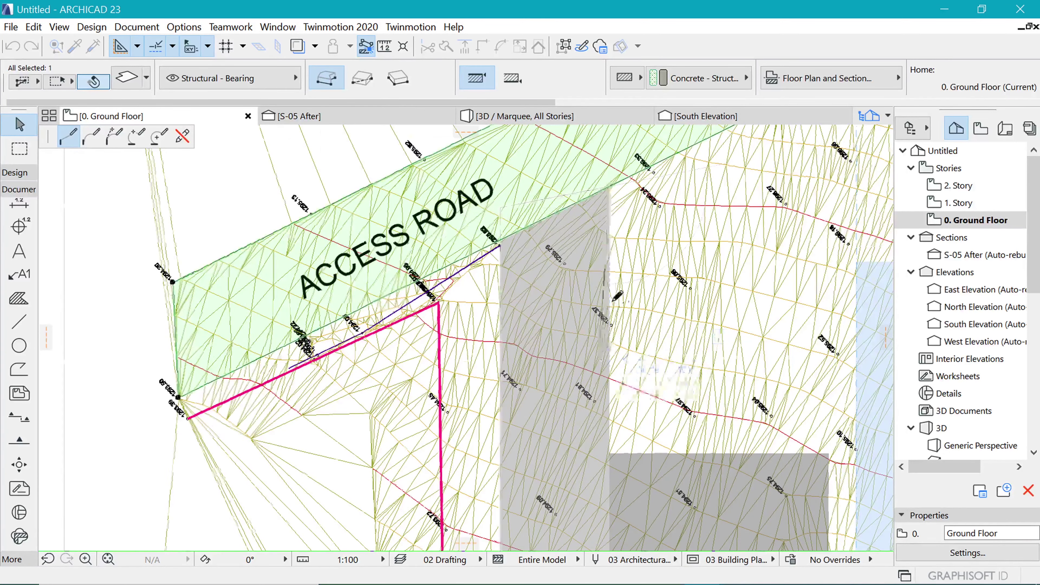
pyautogui.moveTo(625, 496); pyautogui.dragTo(608, 342, button='middle')
pyautogui.click(593, 436)
pyautogui.click(593, 437)
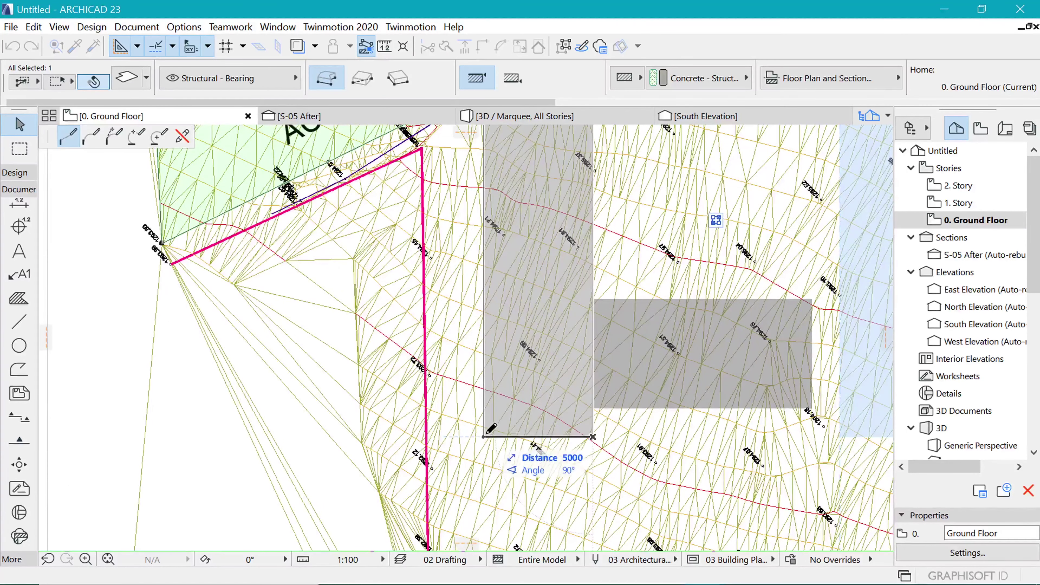
pyautogui.click(484, 437)
pyautogui.press('Escape')
# - Examine the access road slab with its driveway branch on the terrain in the 3D view
pyautogui.scroll(-4, 461, 443)
pyautogui.scroll(1, 506, 328)
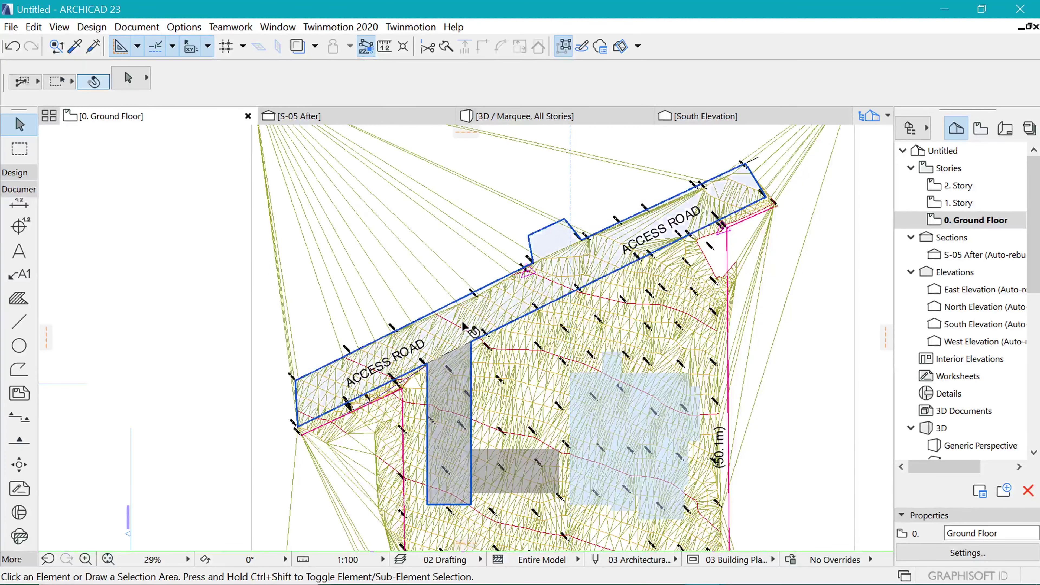
pyautogui.click(525, 120)
pyautogui.scroll(3, 473, 274)
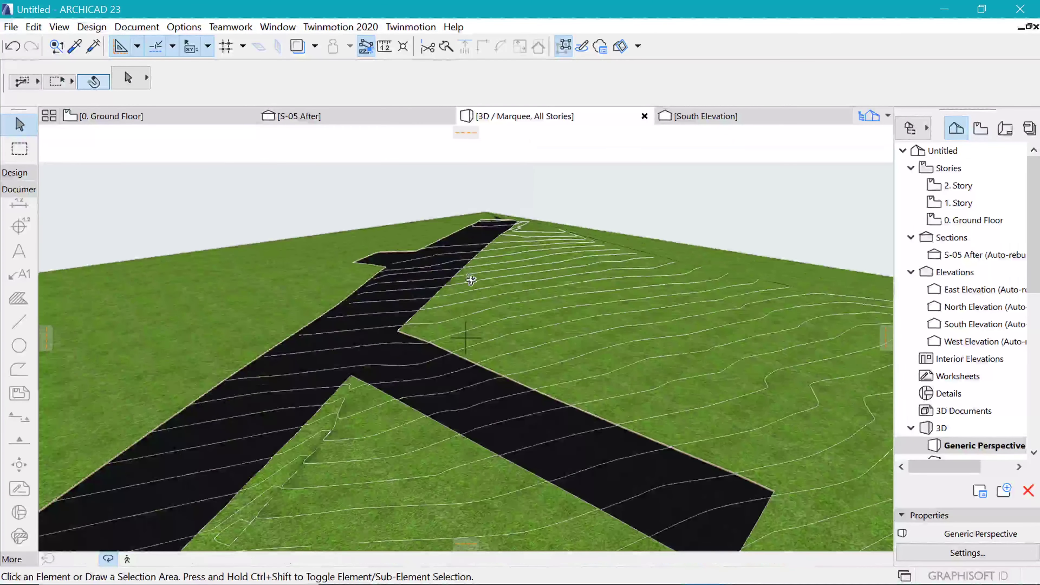
pyautogui.keyDown('shift'); pyautogui.moveTo(481, 336); pyautogui.dragTo(457, 352, button='middle'); pyautogui.keyUp('shift')
pyautogui.moveTo(458, 352); pyautogui.dragTo(224, 450)
pyautogui.scroll(-5, 246, 446)
pyautogui.moveTo(386, 400); pyautogui.dragTo(404, 371)
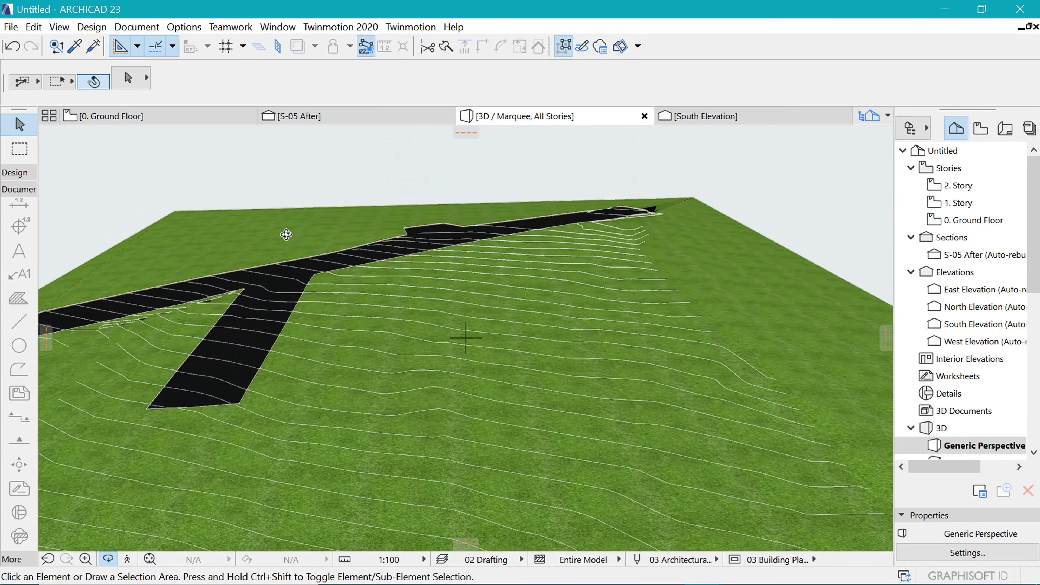
# - Draw a marquee about 16 m by 25 m around the detailed house floor plan on the ground floor and show it in 3D
pyautogui.click(197, 119)
pyautogui.scroll(-5, 360, 275)
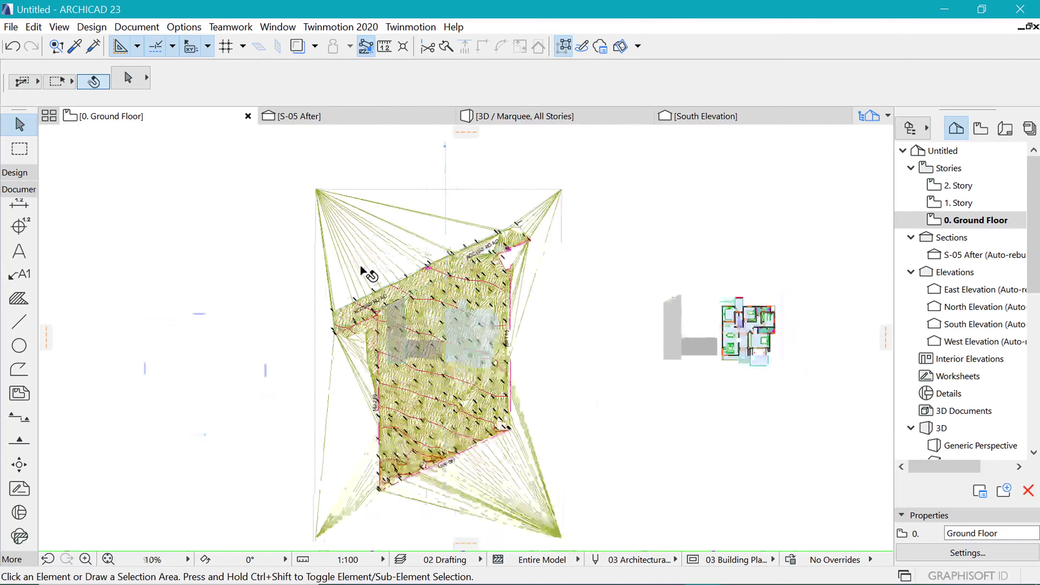
pyautogui.scroll(2, 585, 275)
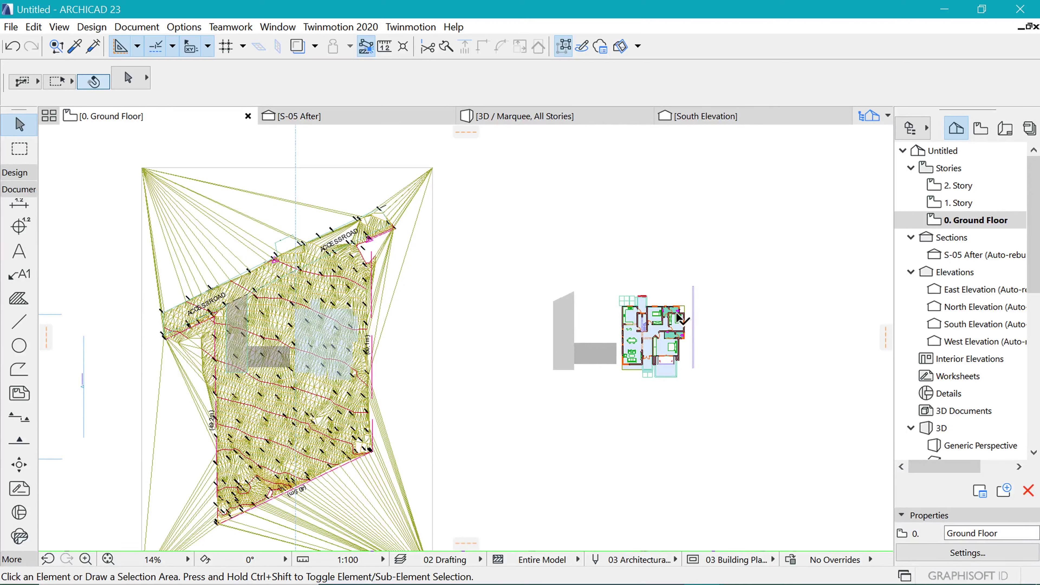
pyautogui.scroll(5, 657, 327)
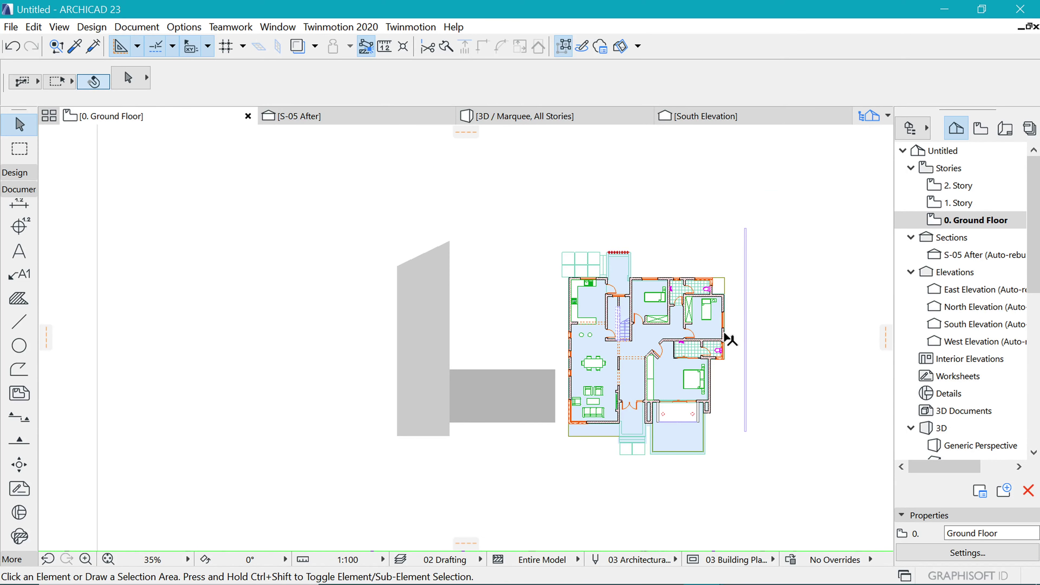
pyautogui.press('m')
pyautogui.click(560, 226)
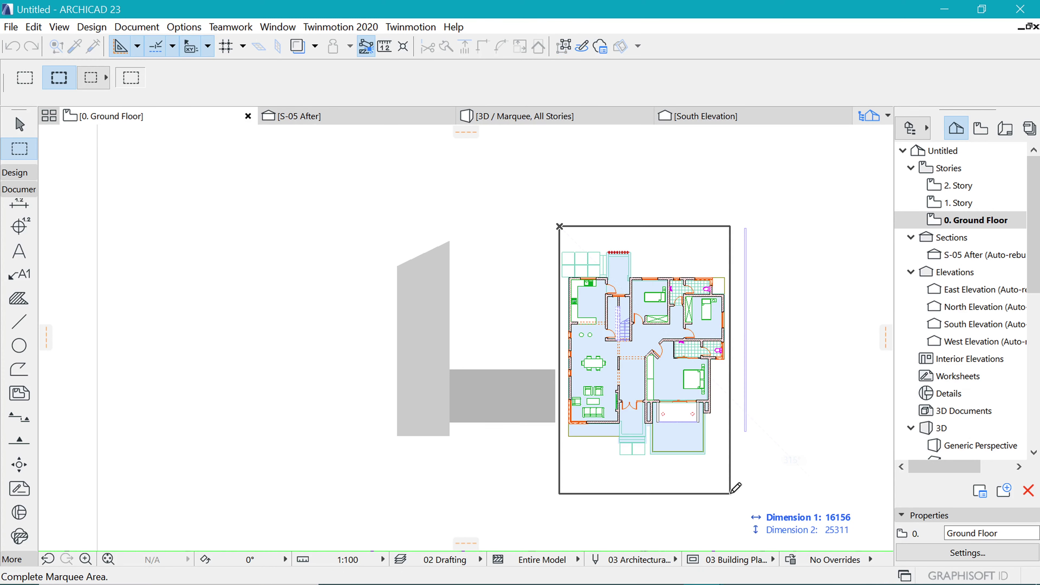
pyautogui.click(731, 483)
pyautogui.press('F5')
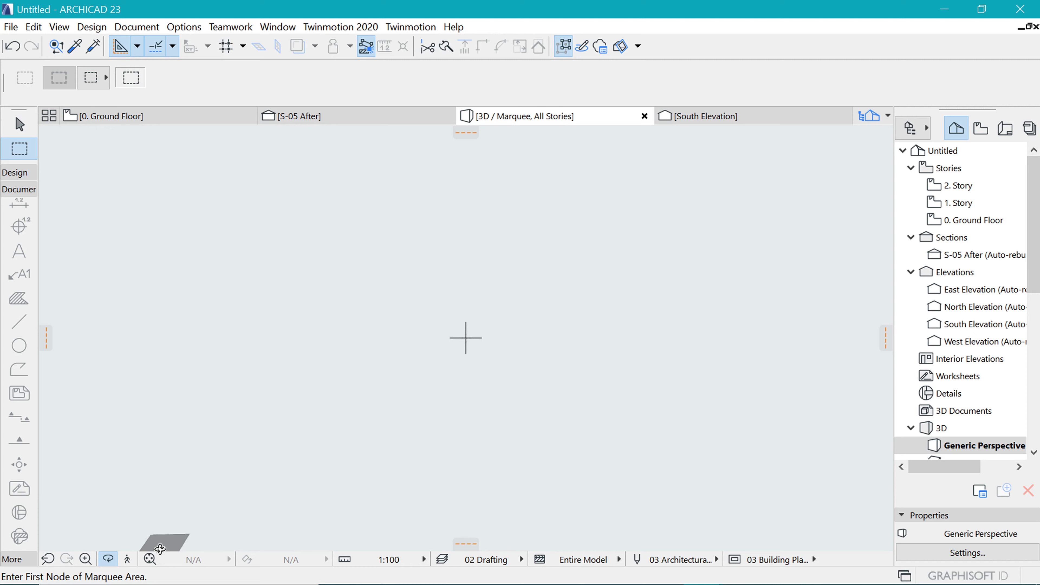
# - Return to the ground floor plan and set the slab default offset from the home story to -450
pyautogui.keyDown('shift'); pyautogui.moveTo(584, 382); pyautogui.dragTo(579, 431, button='middle'); pyautogui.keyUp('shift')
pyautogui.click(114, 117)
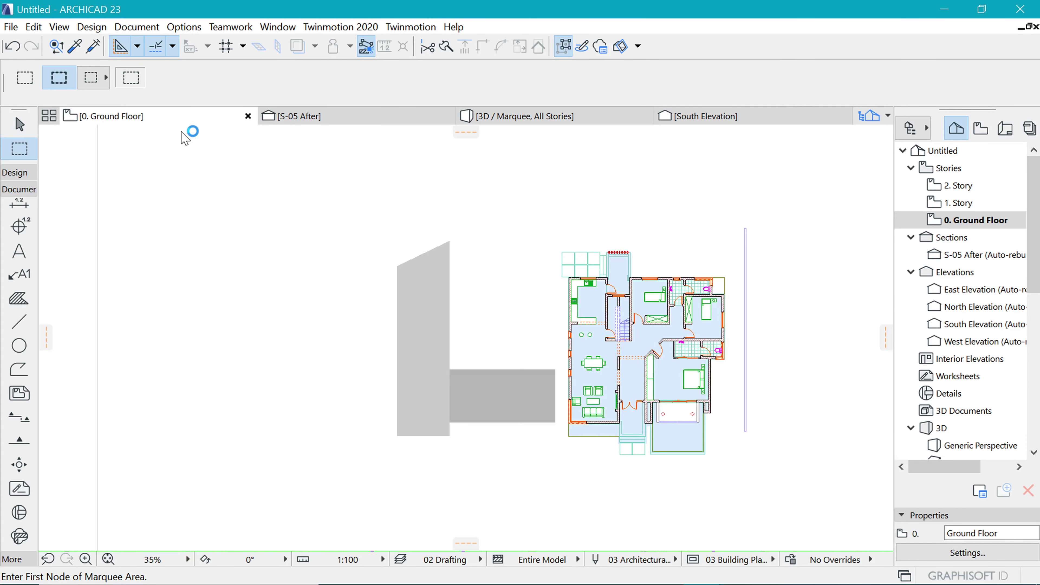
pyautogui.scroll(-4, 420, 290)
pyautogui.scroll(3, 399, 278)
pyautogui.click(16, 173)
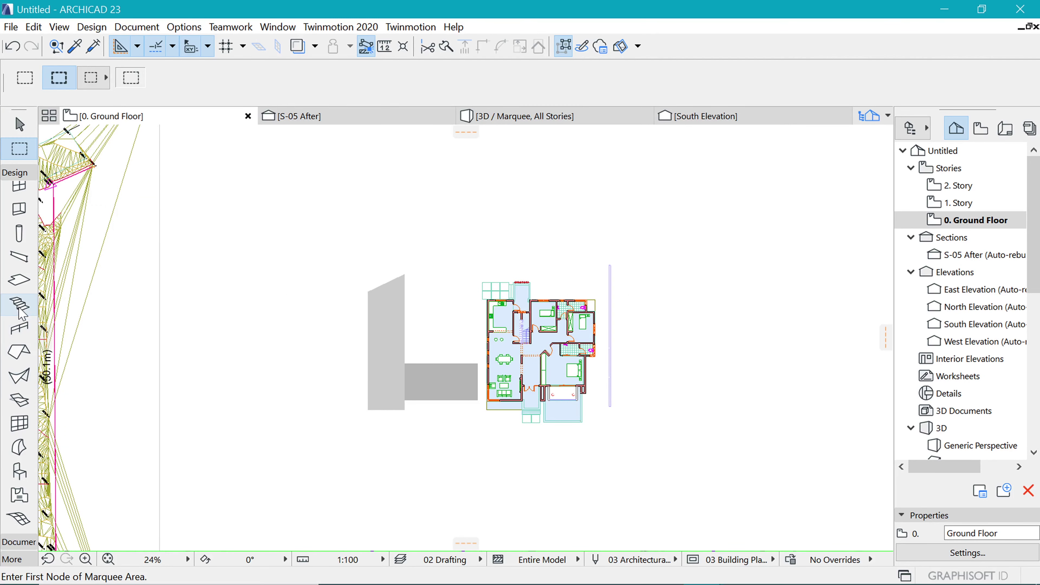
pyautogui.doubleClick(18, 282)
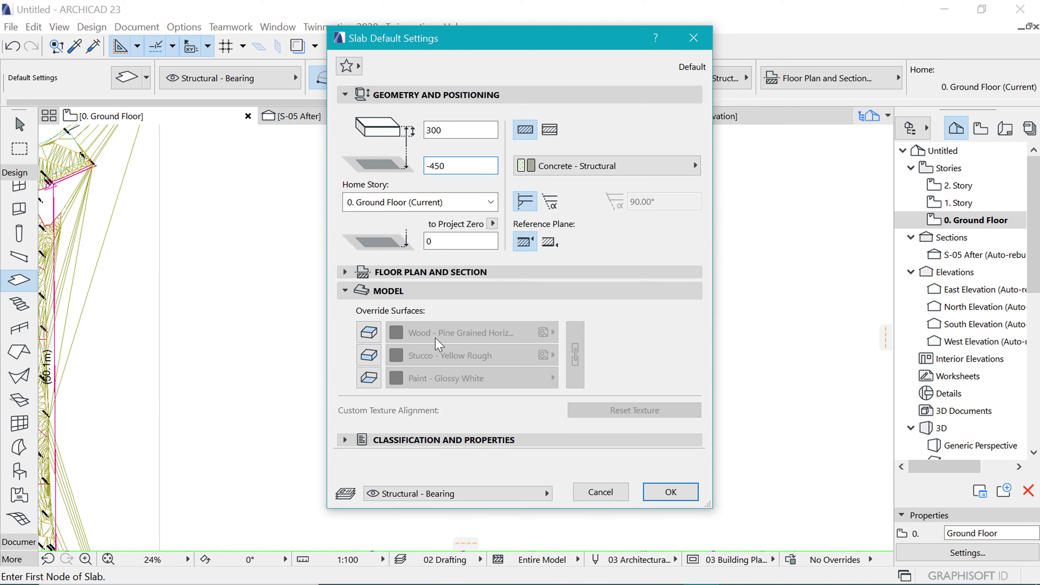
# - Override all three default slab surfaces, linked together, with Parquet - 01 and accept the slab settings
pyautogui.click(371, 327)
pyautogui.click(370, 354)
pyautogui.click(371, 378)
pyautogui.click(572, 356)
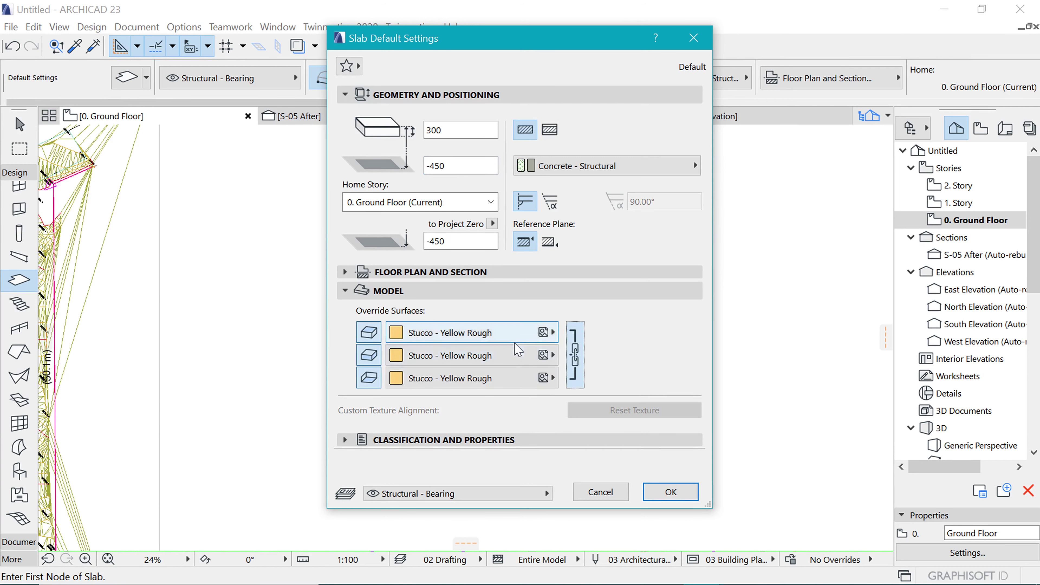
pyautogui.click(515, 341)
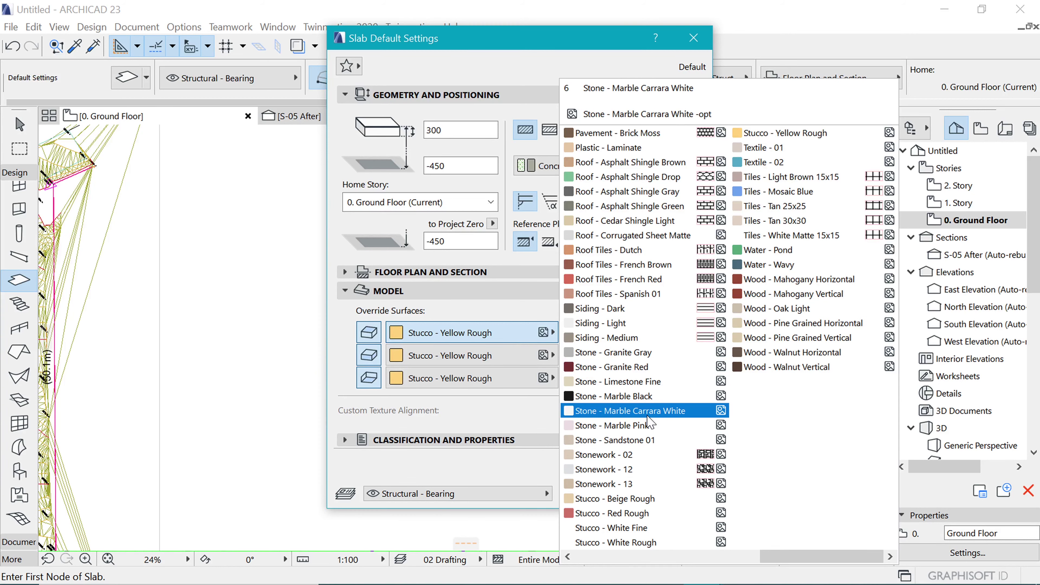
pyautogui.scroll(2, 777, 391)
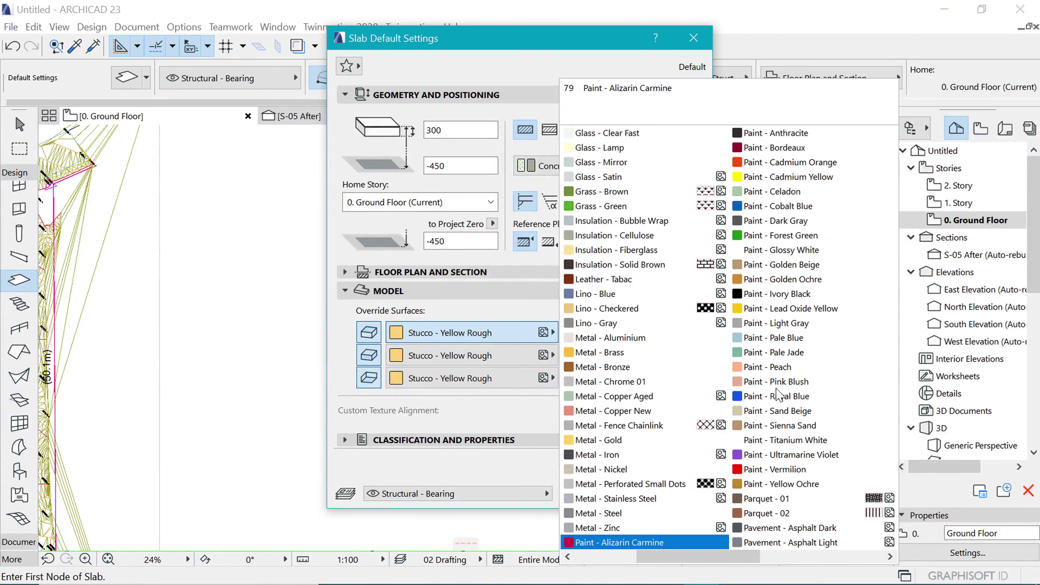
pyautogui.click(776, 497)
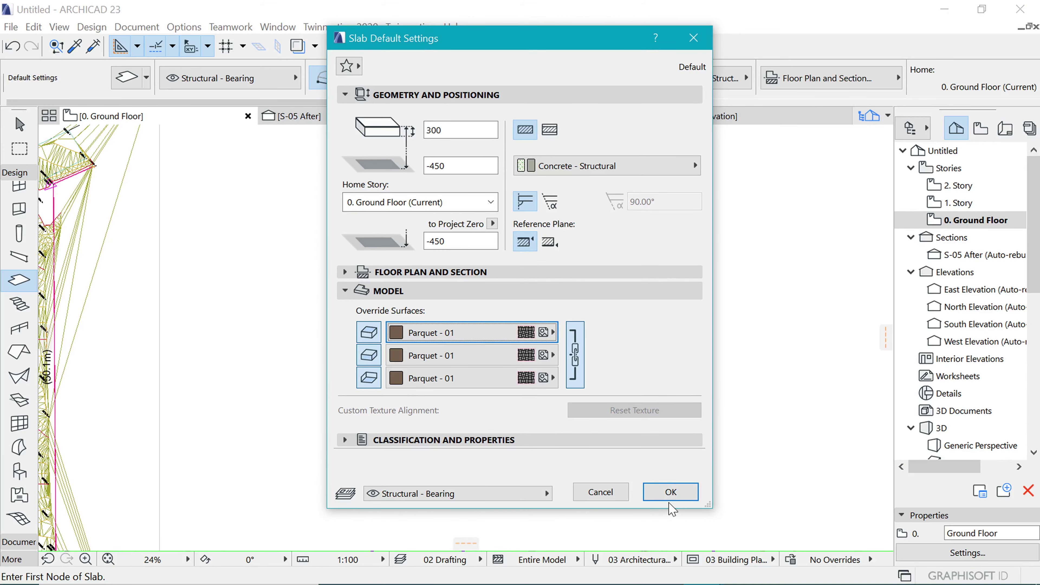
pyautogui.click(670, 496)
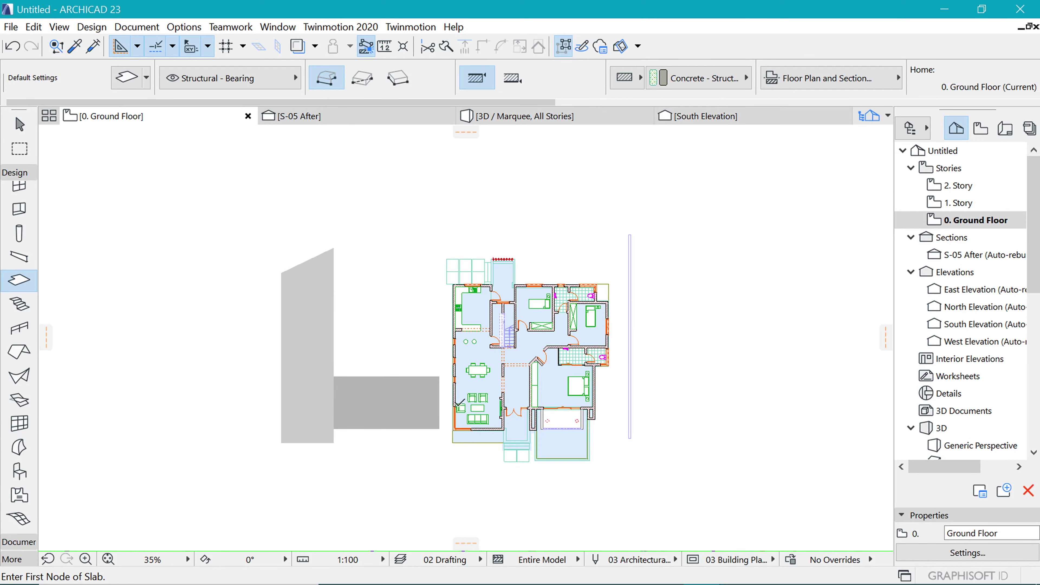
# - Draw a rectangular slab about 17 m wide around the detailed house floor plan, starting from the parking fill's lower corner, and select it
pyautogui.click(440, 429)
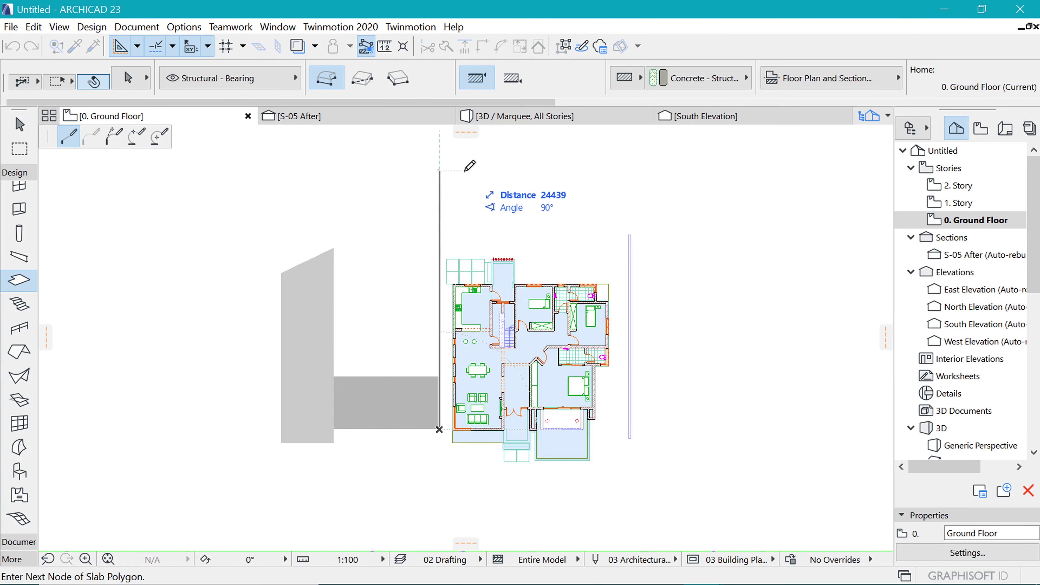
pyautogui.click(609, 208)
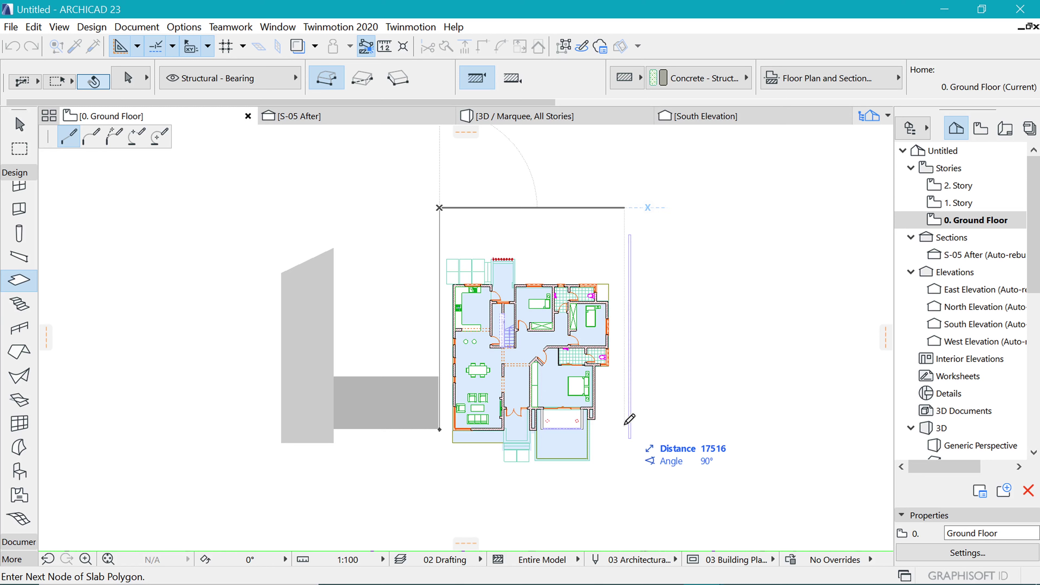
pyautogui.click(621, 435)
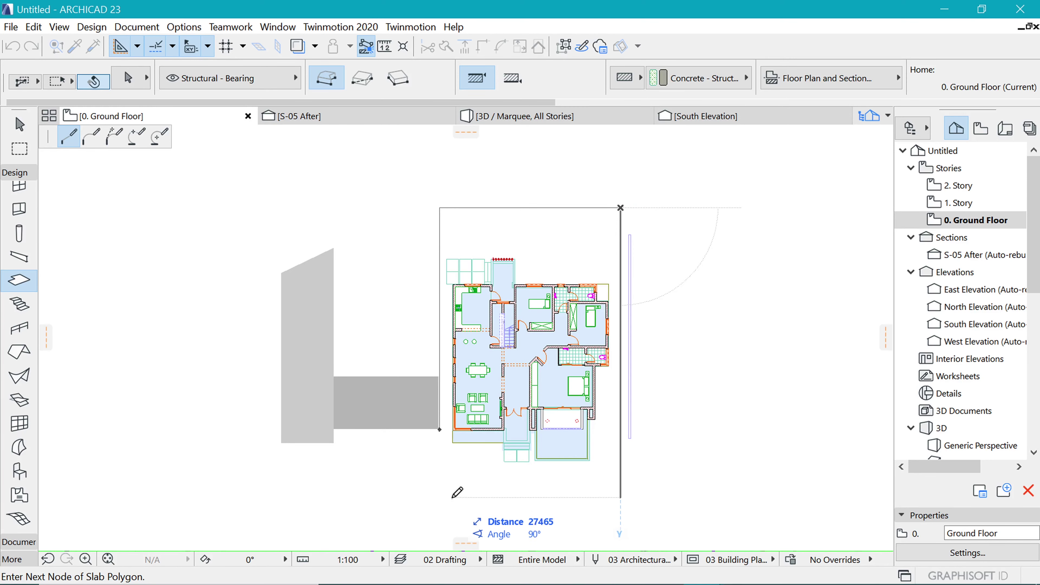
pyautogui.click(449, 475)
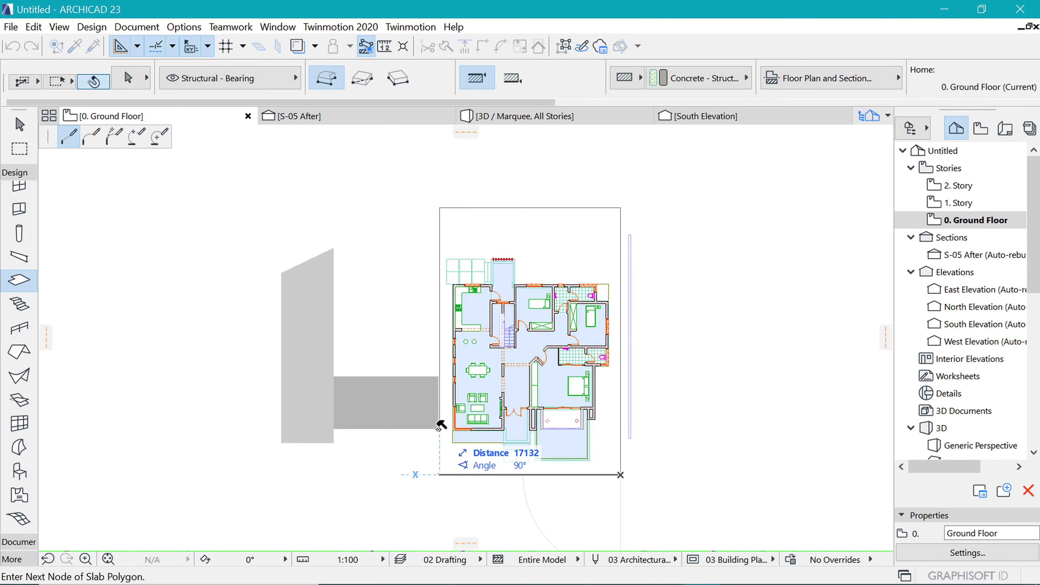
pyautogui.keyDown('shift'); pyautogui.click(438, 429); pyautogui.keyUp('shift')
pyautogui.click(438, 429)
pyautogui.keyDown('shift'); pyautogui.click(521, 475); pyautogui.keyUp('shift')
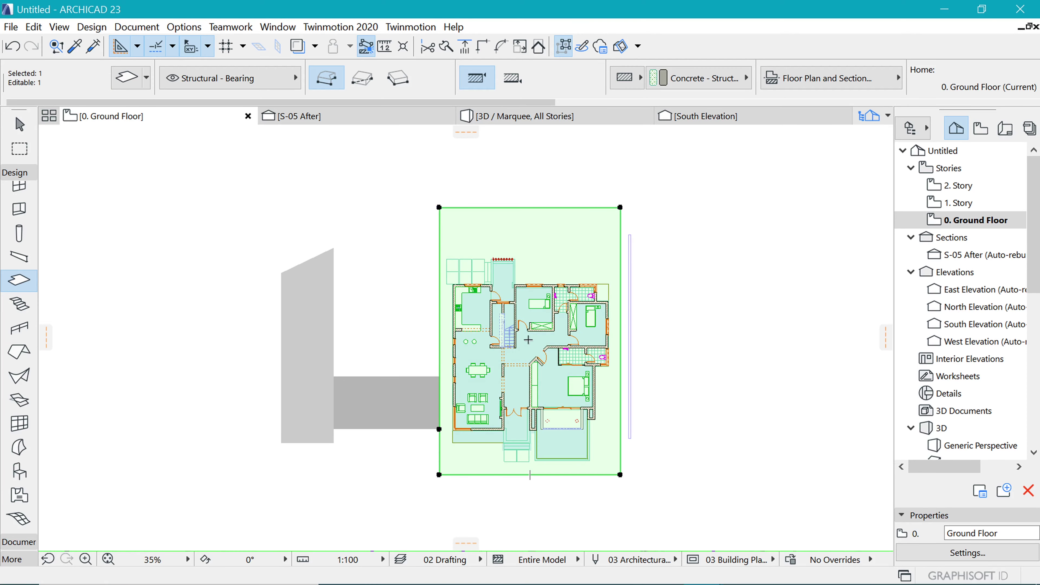
# - Drag a copy of the house slab onto the terrain plan, matching the rear porch corner to the same corner of the house footprint
pyautogui.scroll(-2, 532, 324)
pyautogui.scroll(-3, 614, 288)
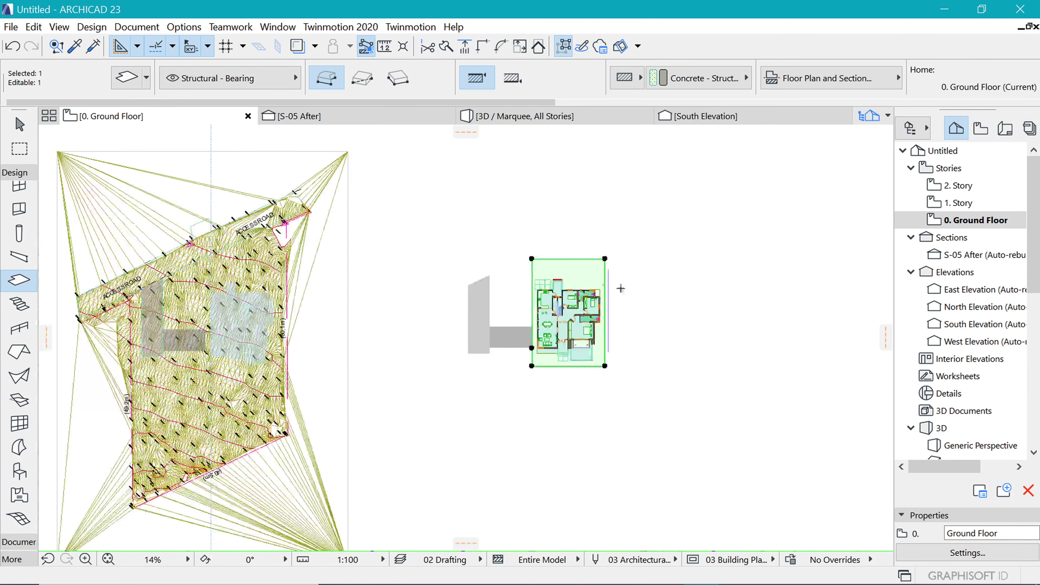
pyautogui.scroll(4, 547, 294)
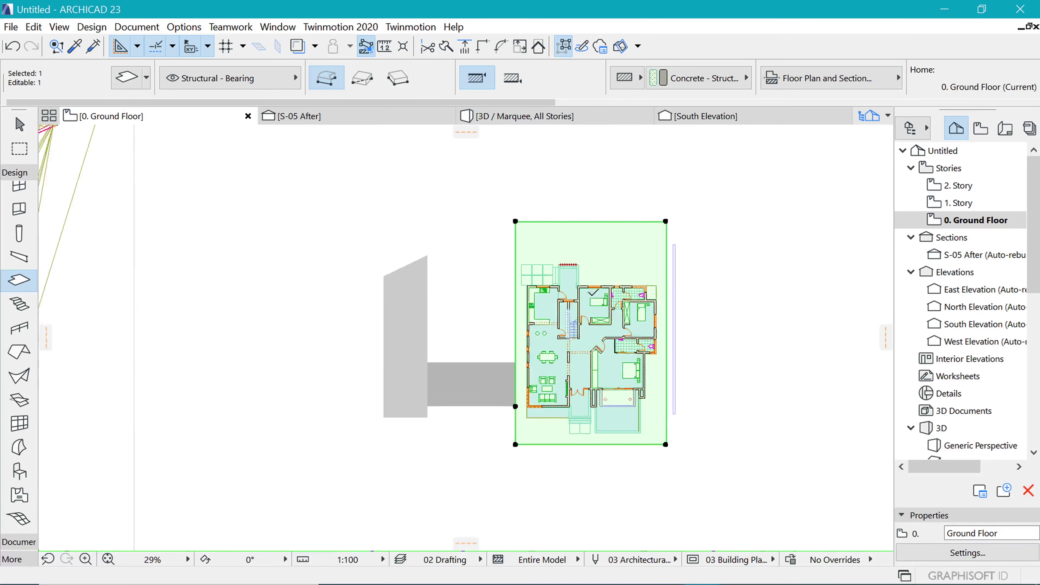
pyautogui.hotkey('ctrl', 'shift', 'd')
pyautogui.scroll(7, 658, 293)
pyautogui.scroll(3, 359, 199)
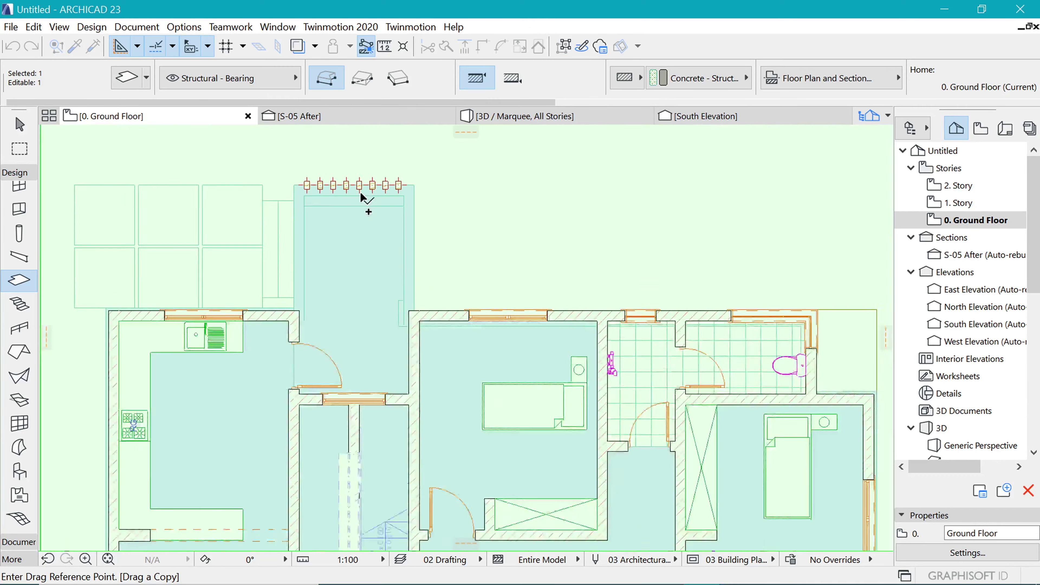
pyautogui.click(473, 174)
pyautogui.scroll(-5, 787, 300)
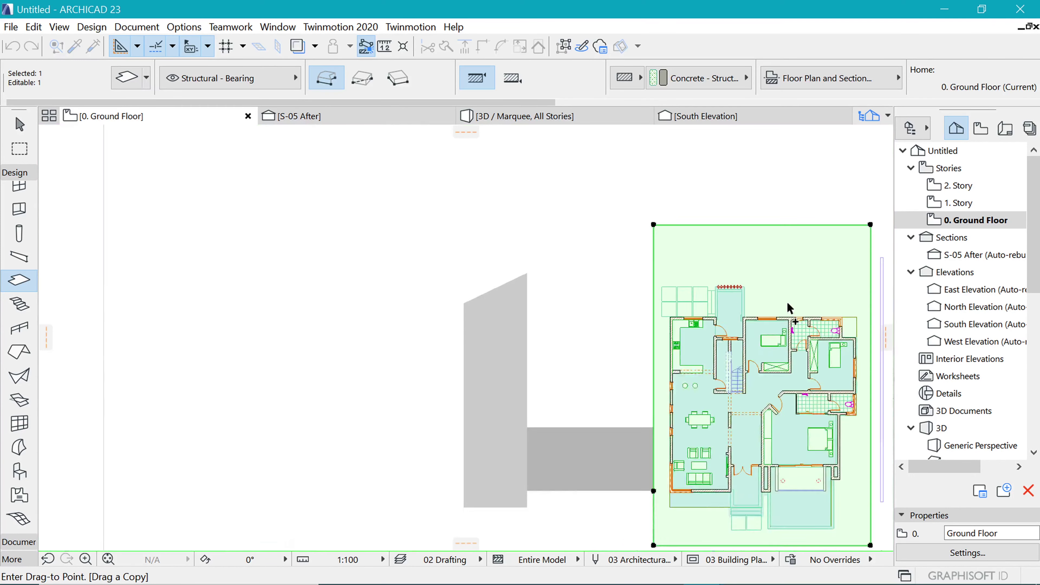
pyautogui.scroll(5, 418, 325)
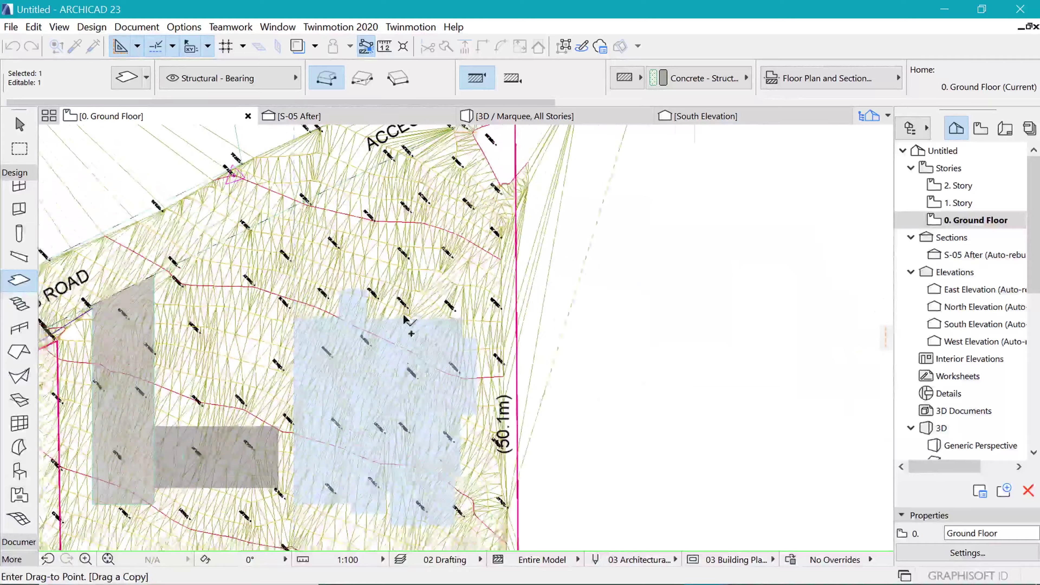
pyautogui.scroll(3, 383, 322)
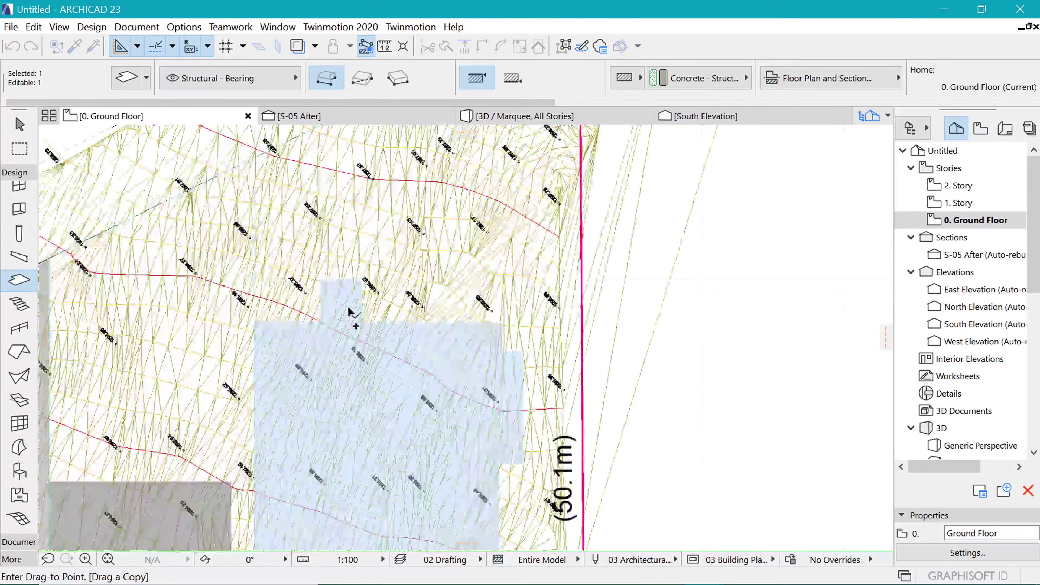
pyautogui.scroll(3, 389, 303)
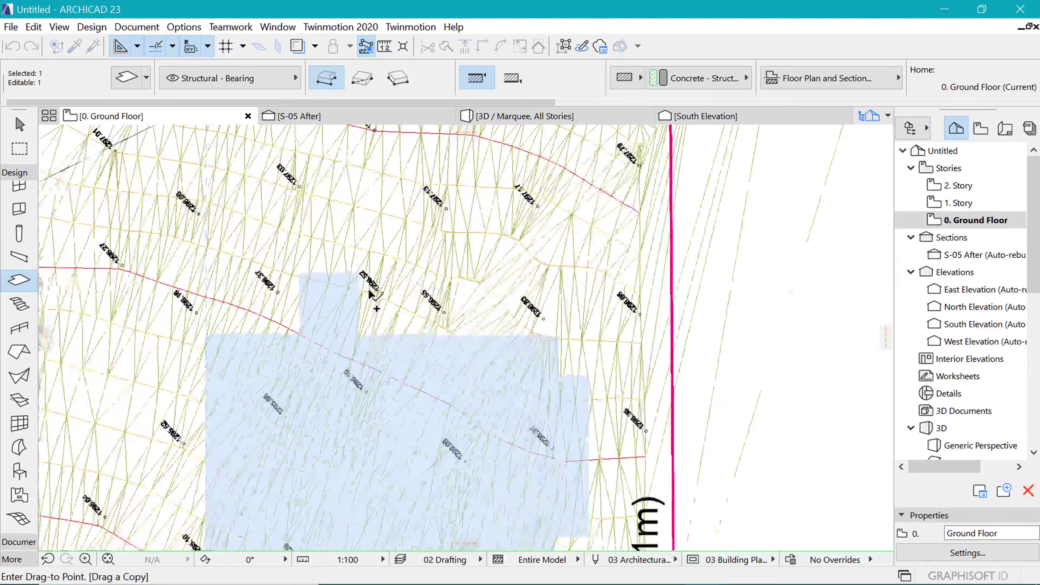
pyautogui.scroll(3, 356, 283)
pyautogui.scroll(2, 356, 283)
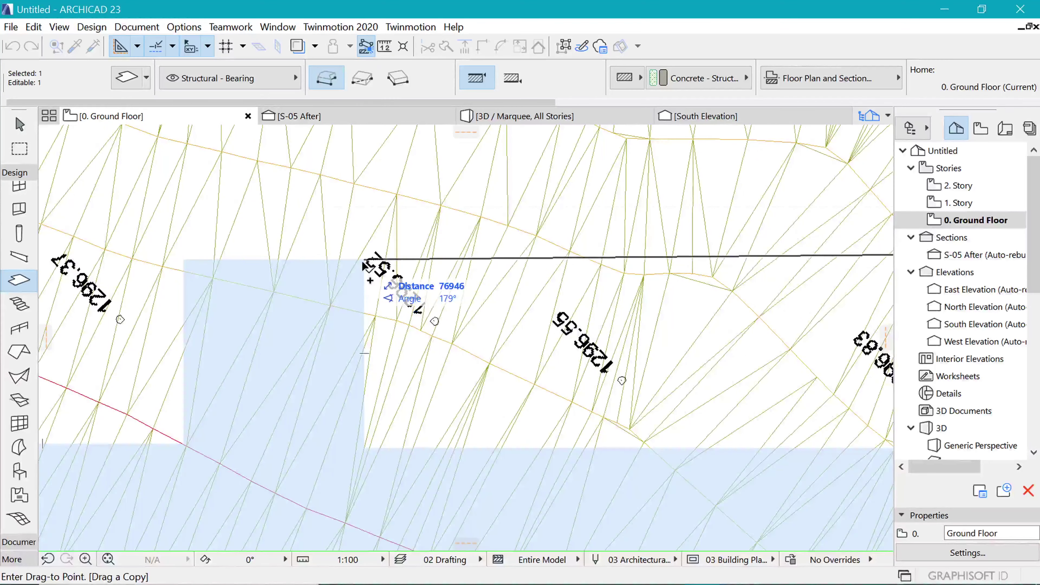
pyautogui.scroll(-6, 409, 305)
pyautogui.scroll(-2, 410, 305)
pyautogui.scroll(2, 404, 322)
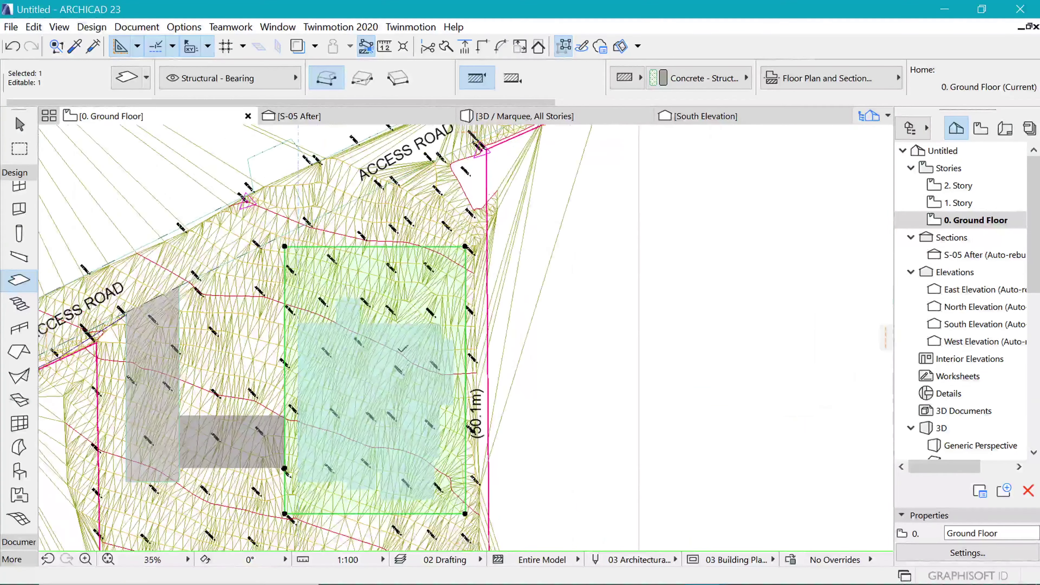
# - Slant the copied slab's upper edge along the access road by lowering its driveway-side corner and raising its boundary-side corner
pyautogui.scroll(2, 361, 478)
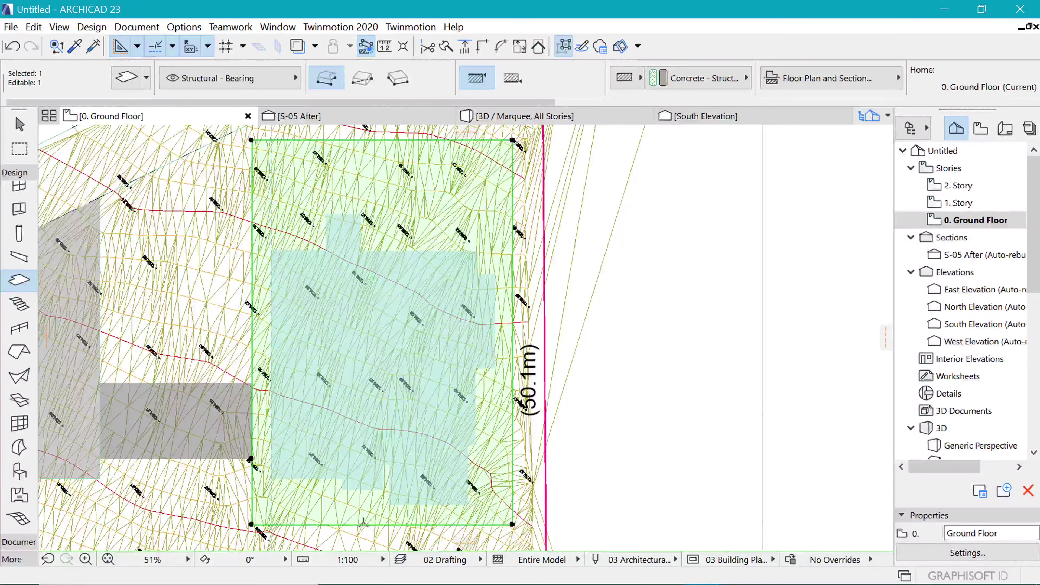
pyautogui.click(356, 523)
pyautogui.click(542, 414)
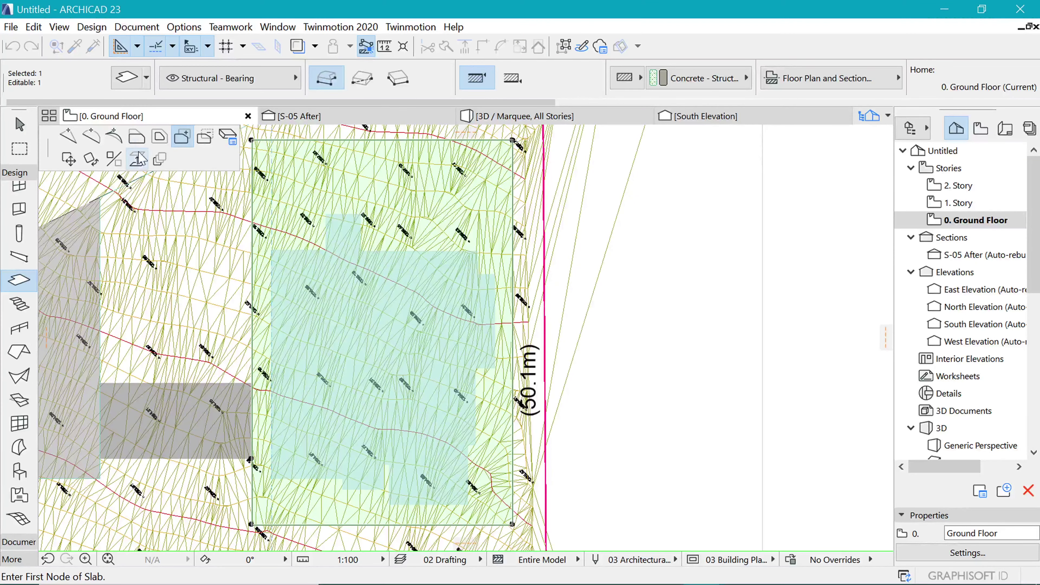
pyautogui.click(309, 330)
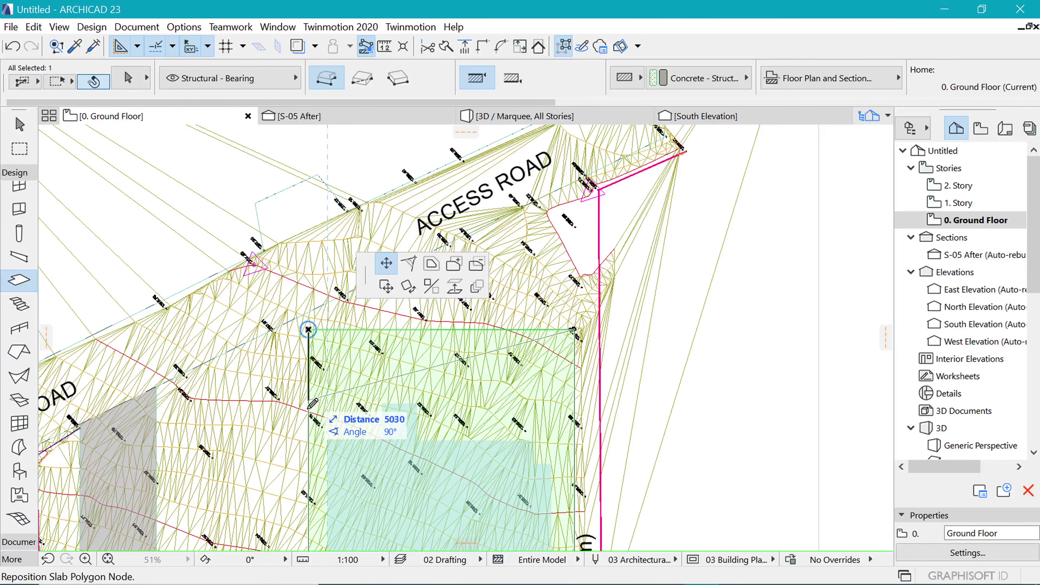
pyautogui.click(308, 371)
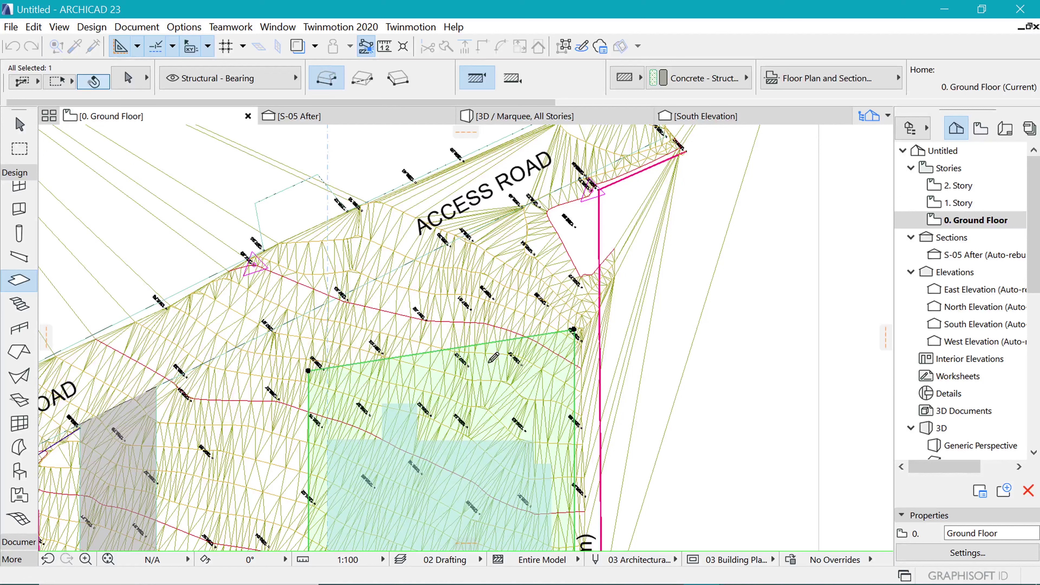
pyautogui.click(573, 330)
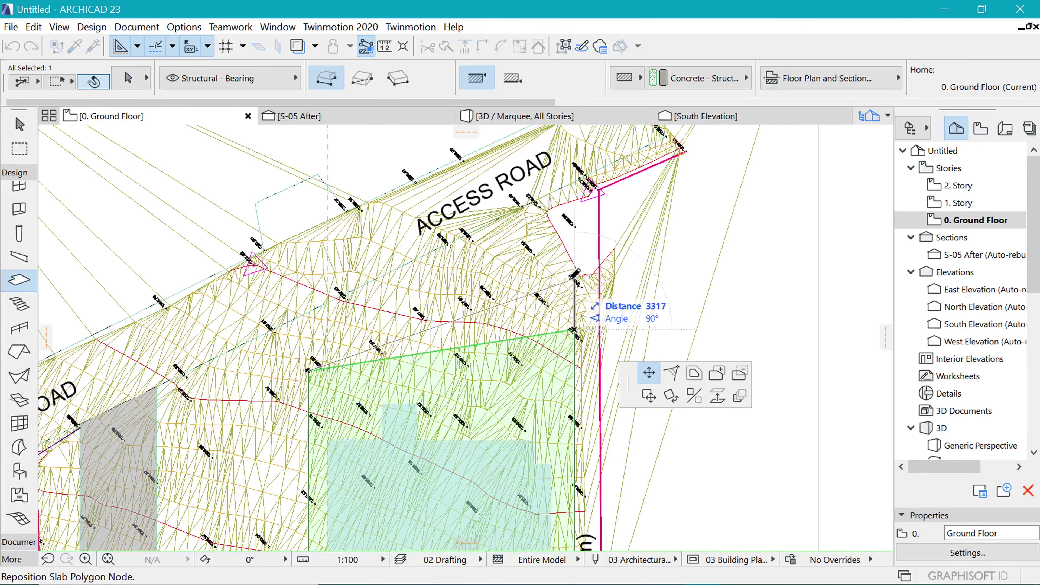
pyautogui.click(574, 242)
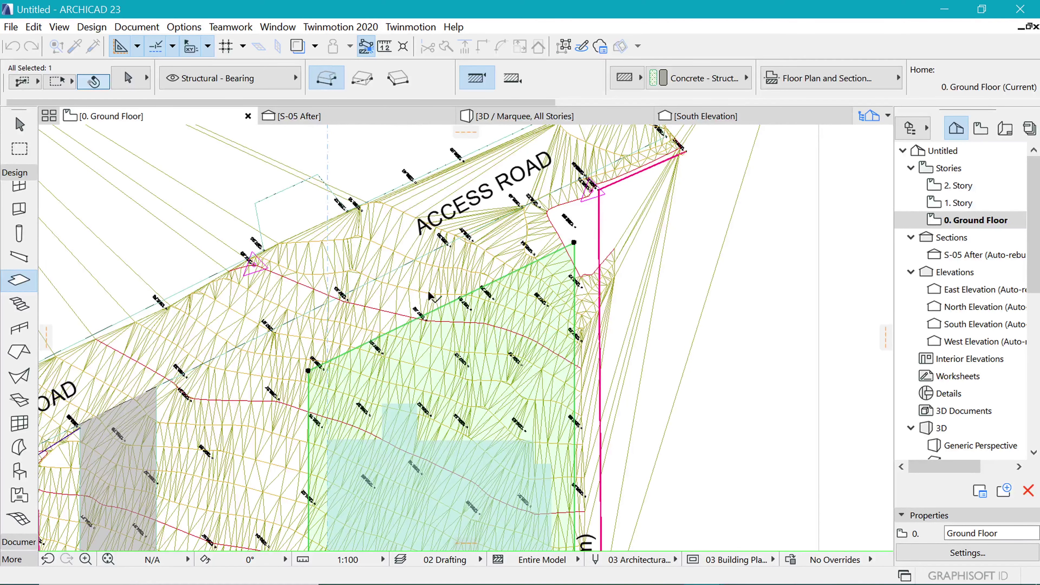
# - Raise the slanted edge's driveway-side corner about 0.8 m and try to reposition the boundary-side corner to follow the access road
pyautogui.click(308, 370)
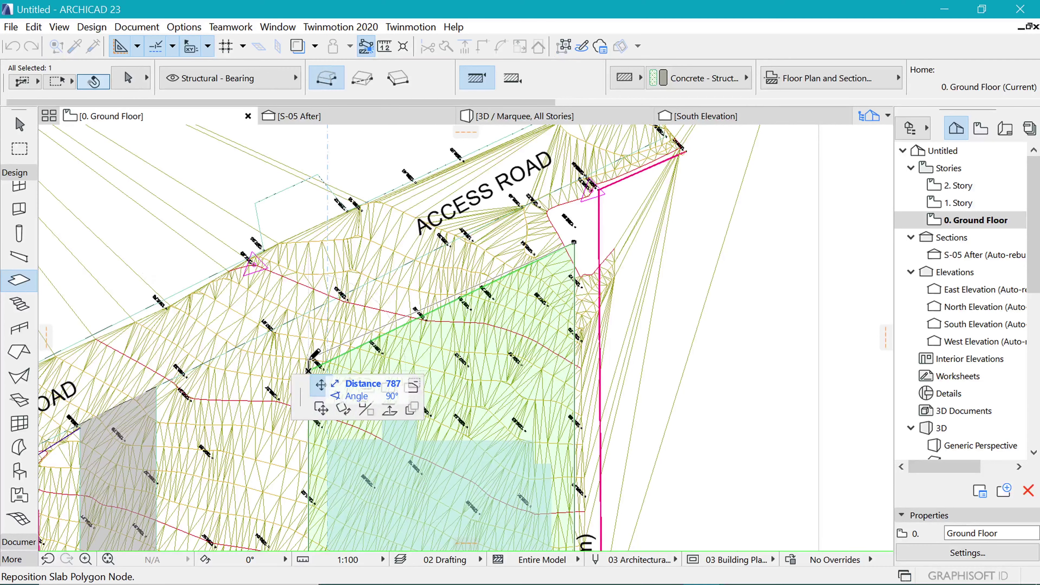
pyautogui.click(308, 359)
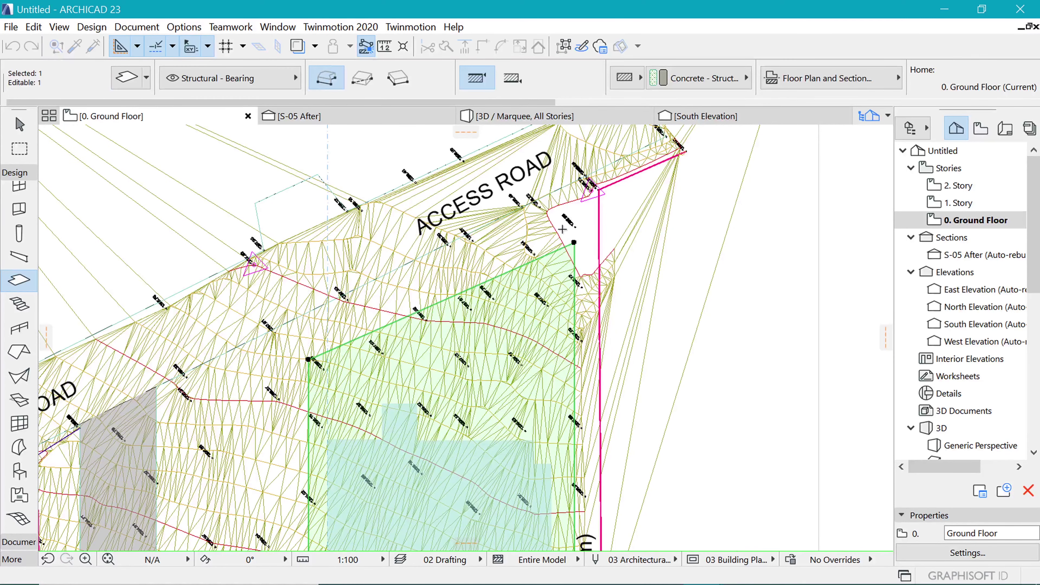
pyautogui.scroll(2, 620, 233)
pyautogui.click(574, 242)
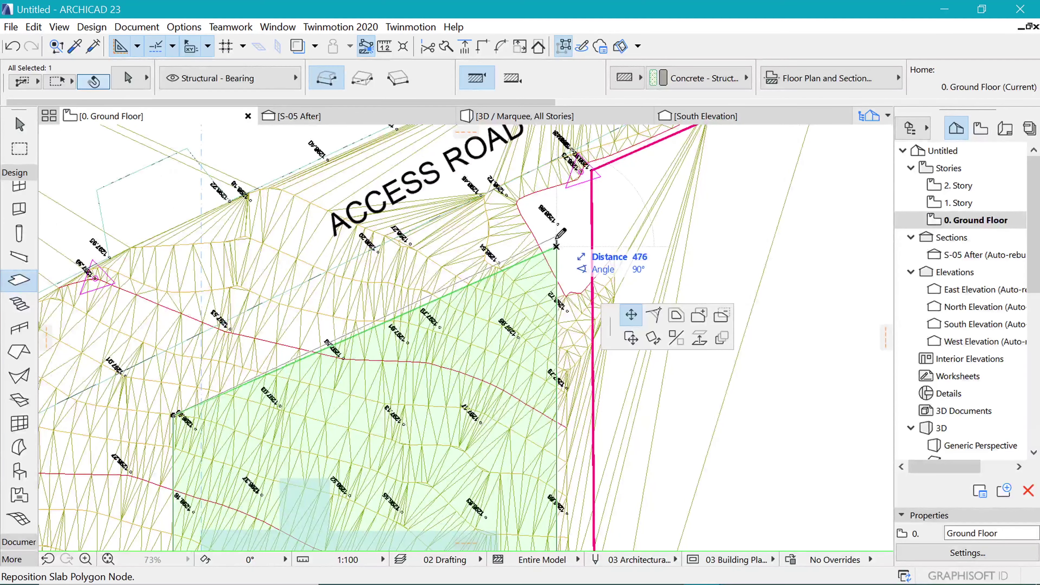
pyautogui.click(556, 246)
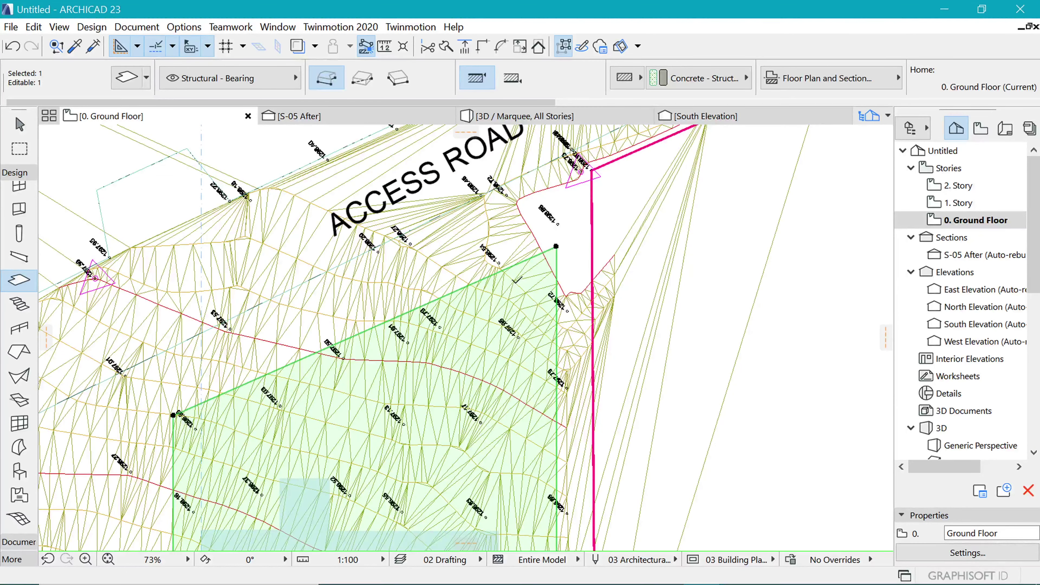
# - Fillet the boundary-side corner of the house slab's slanted edge with a radius of 300
pyautogui.click(556, 246)
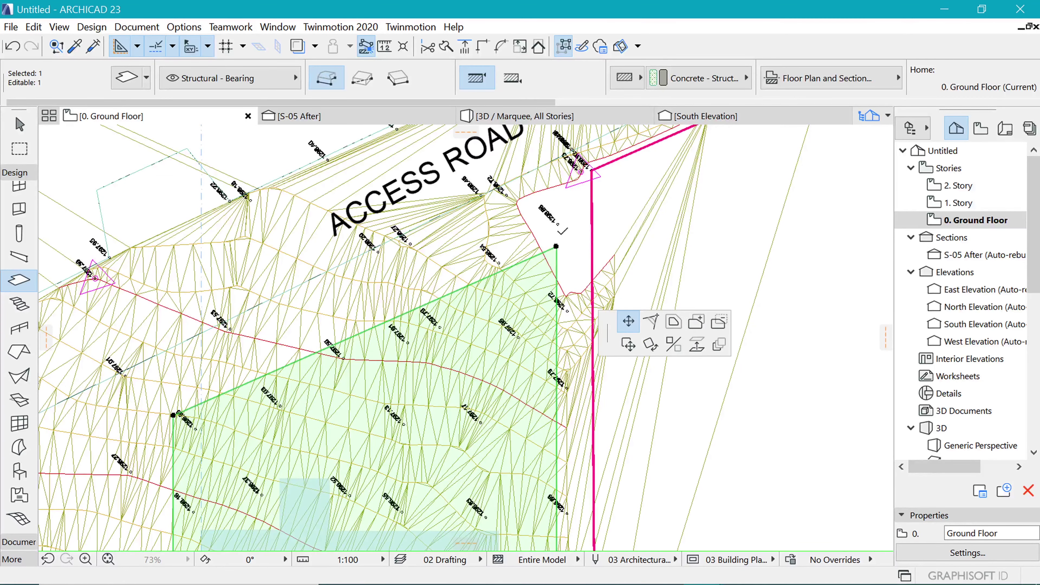
pyautogui.click(93, 143)
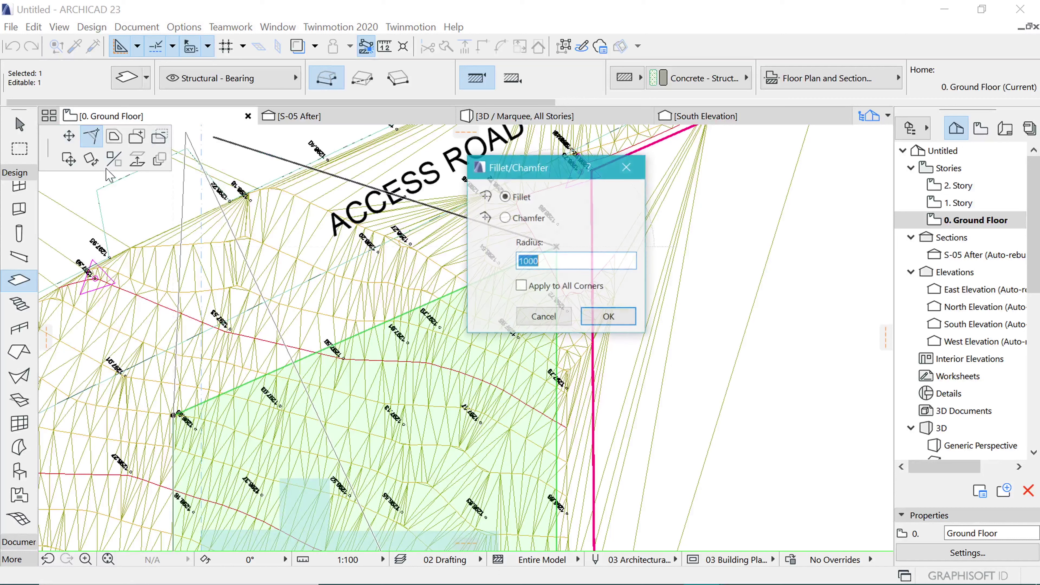
pyautogui.write('5000')
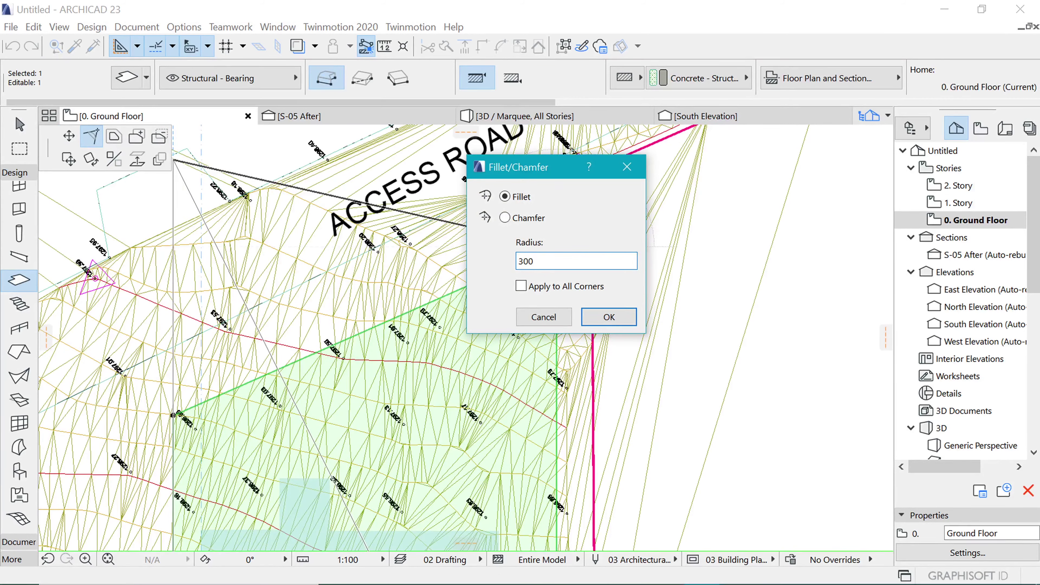
pyautogui.press('Return')
pyautogui.press('Escape')
# - Select the section line running through the terrain and open the S-05 section with the current view settings
pyautogui.scroll(-5, 311, 262)
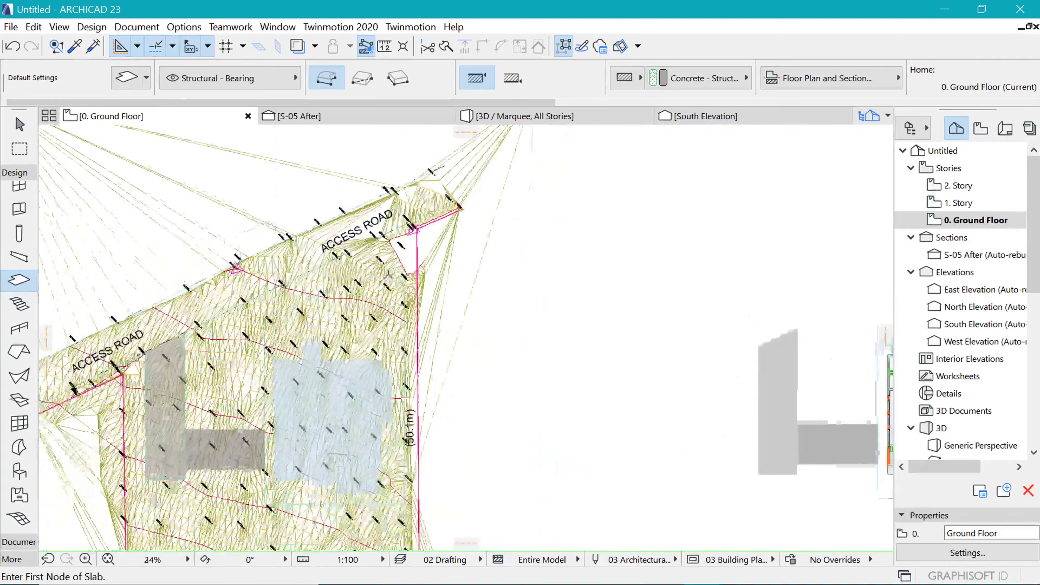
pyautogui.scroll(3, 466, 223)
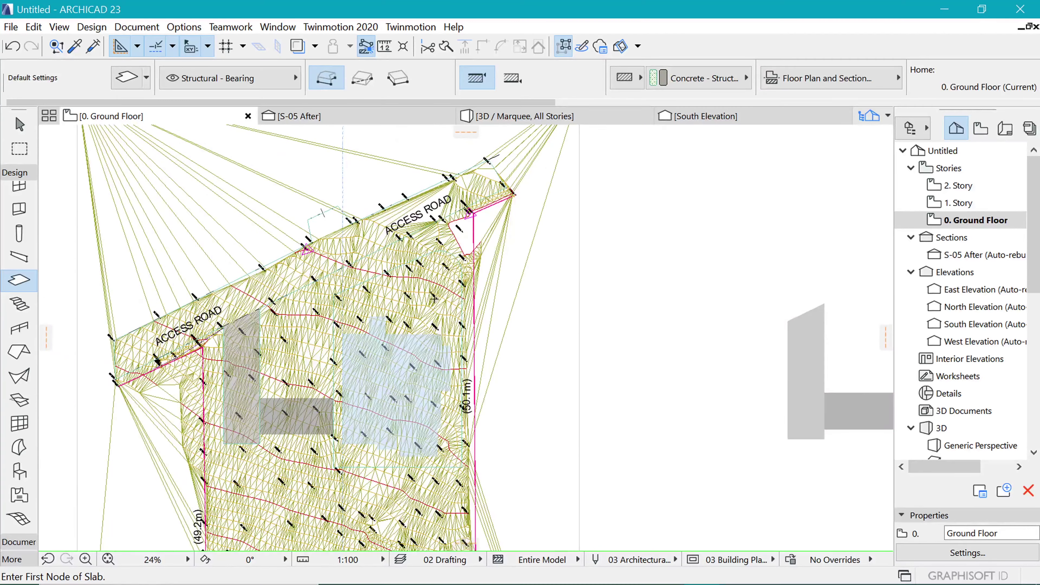
pyautogui.scroll(-3, 418, 256)
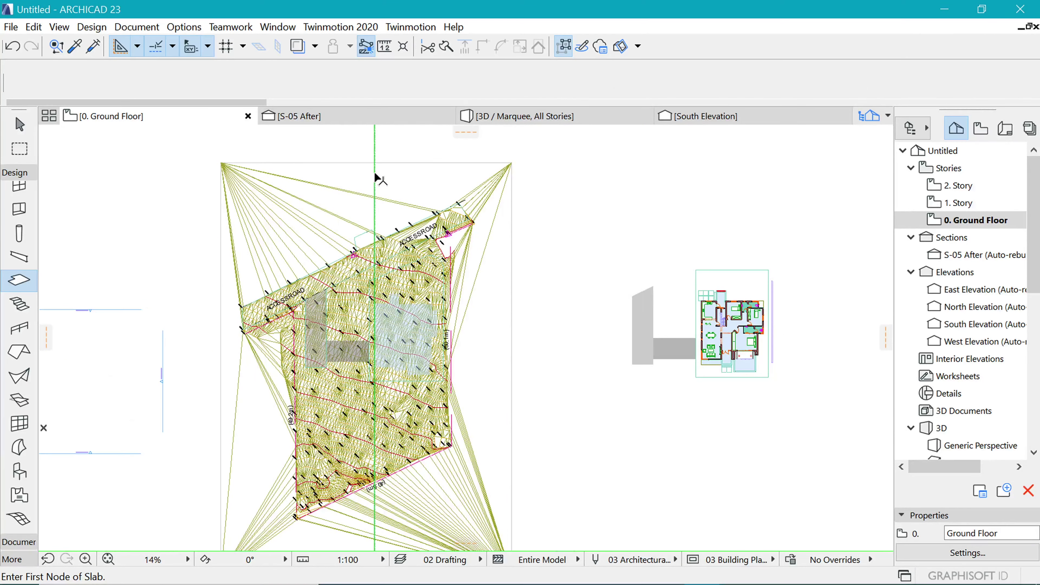
pyautogui.click(374, 171)
pyautogui.rightClick(588, 173)
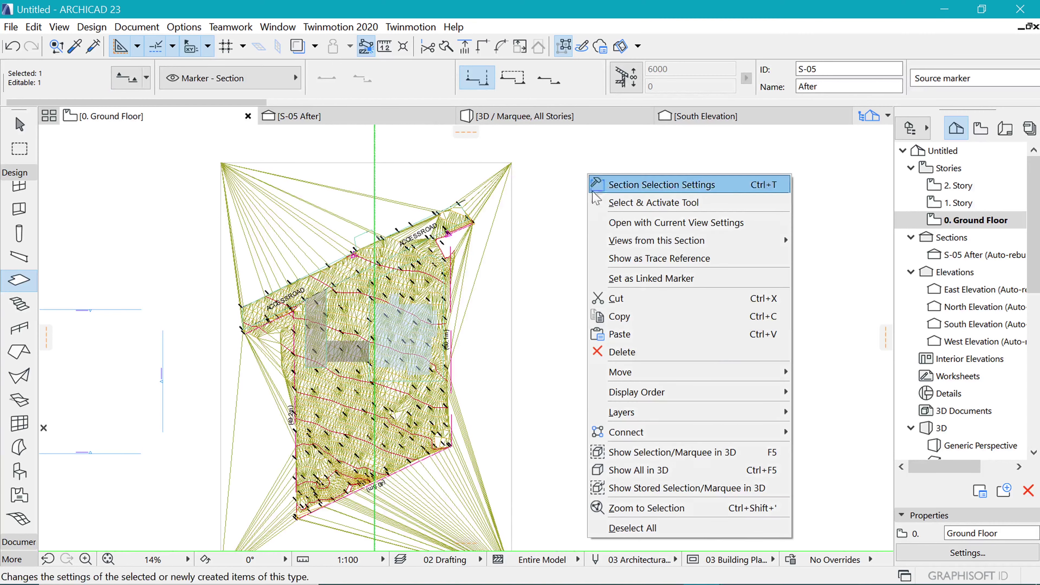
pyautogui.click(641, 224)
# - Examine the house slab's height relative to the sloped terrain surface in the section
pyautogui.scroll(-9, 573, 410)
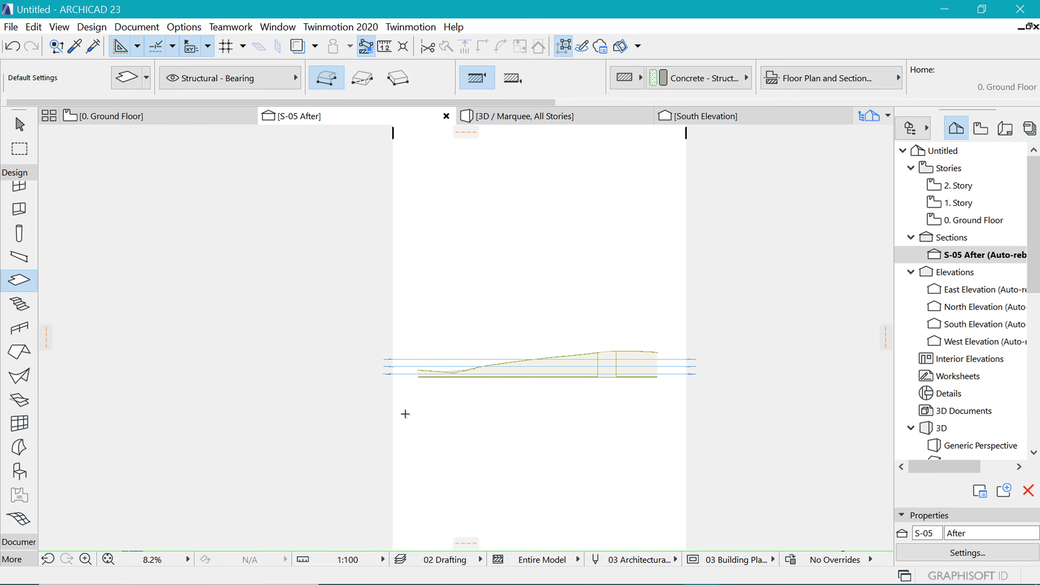
pyautogui.scroll(6, 506, 390)
pyautogui.scroll(6, 789, 390)
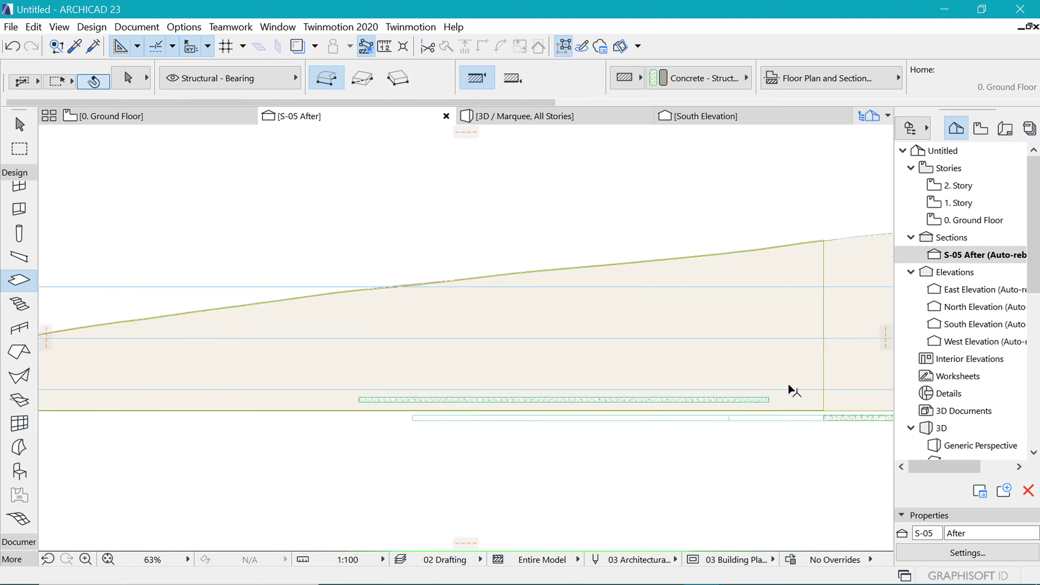
pyautogui.click(738, 411)
pyautogui.scroll(-4, 589, 367)
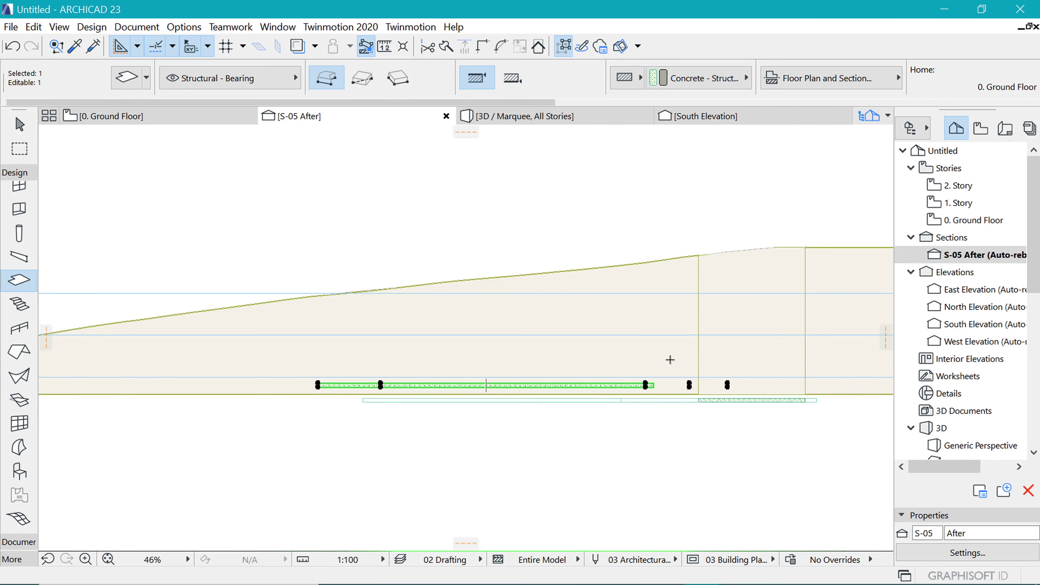
pyautogui.press('Escape')
pyautogui.scroll(-2, 614, 324)
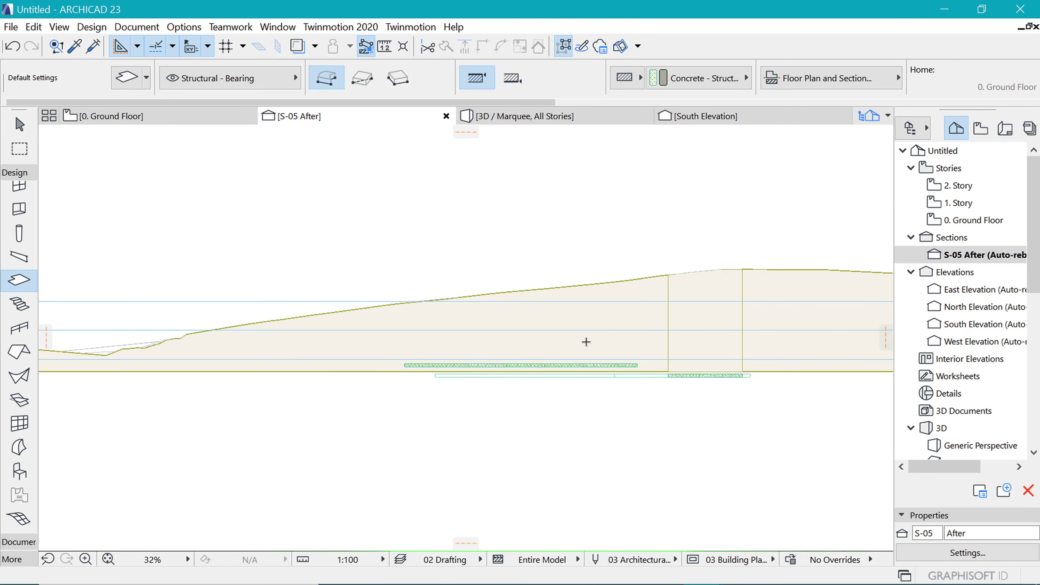
pyautogui.scroll(2, 616, 315)
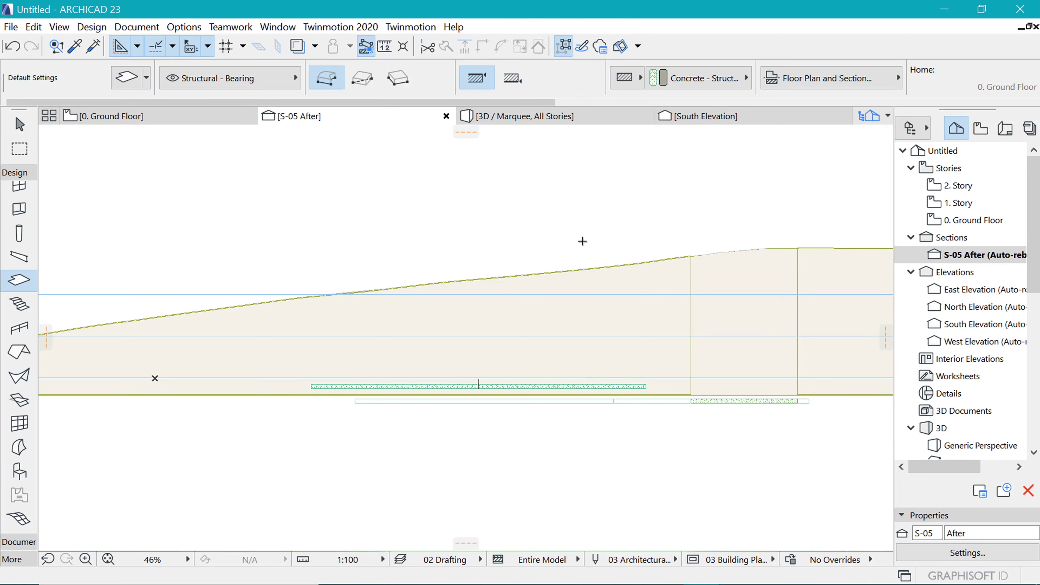
pyautogui.scroll(3, 612, 353)
pyautogui.click(622, 411)
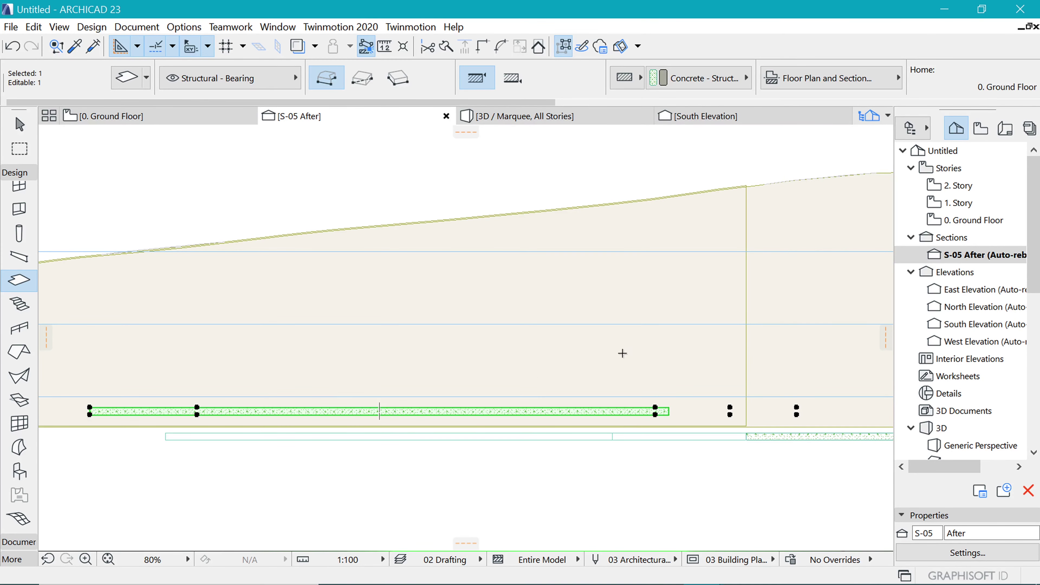
pyautogui.press('Escape')
pyautogui.scroll(-7, 501, 335)
pyautogui.press('Escape')
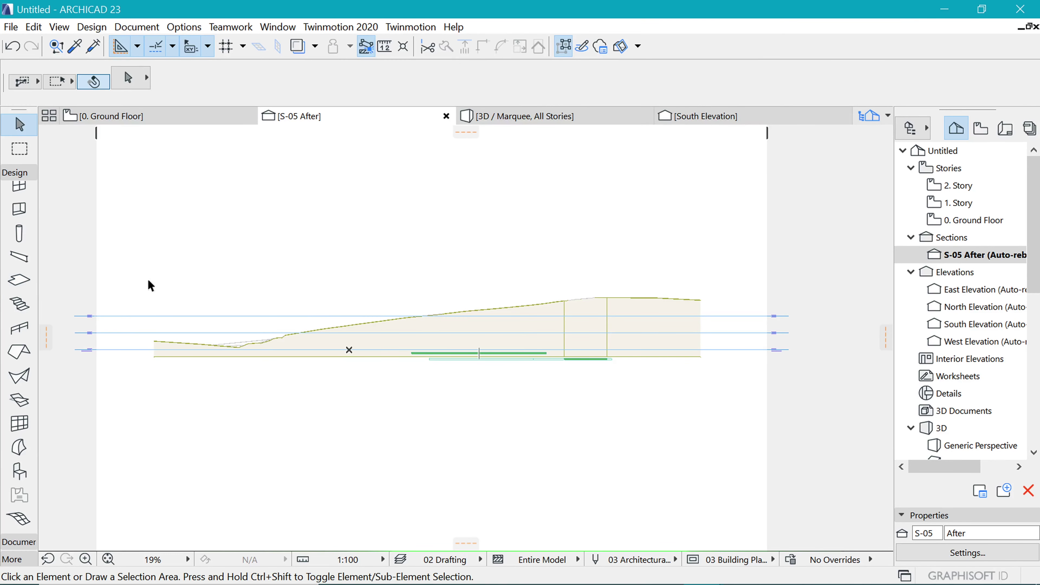
pyautogui.click(122, 257)
pyautogui.click(737, 420)
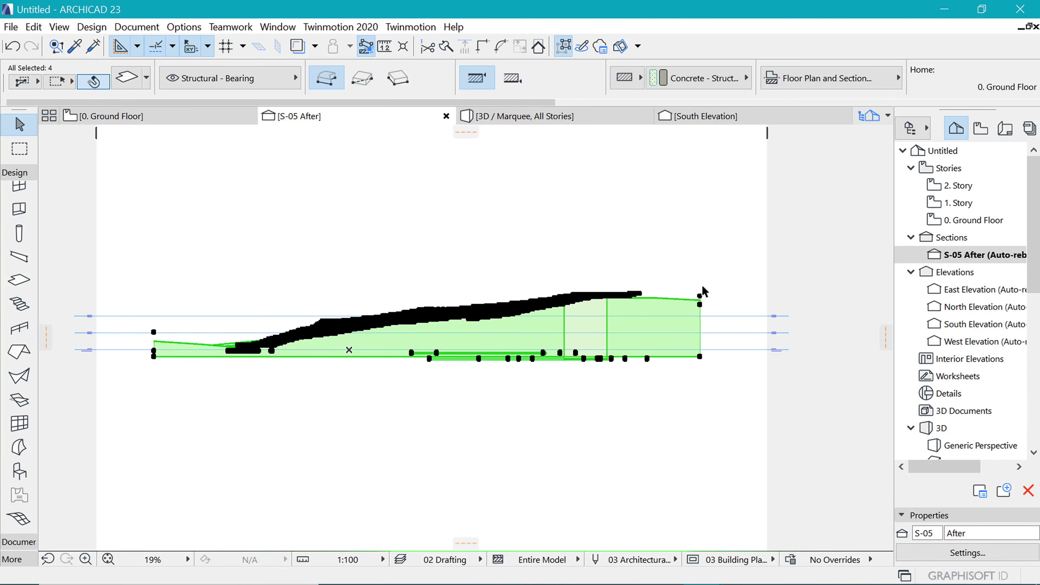
pyautogui.scroll(3, 700, 301)
pyautogui.scroll(-2, 713, 309)
pyautogui.scroll(5, 620, 353)
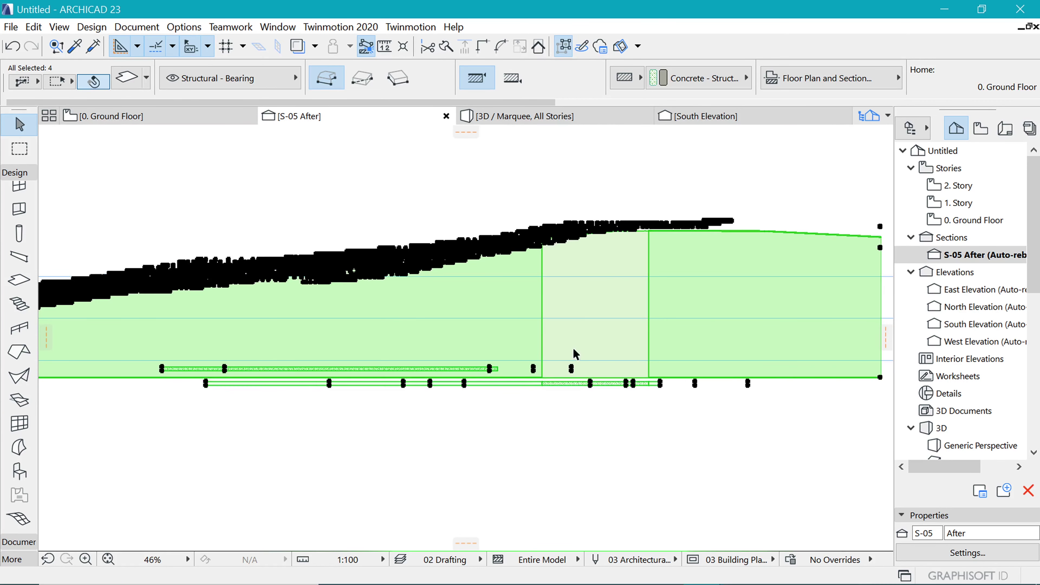
pyautogui.keyDown('shift'); pyautogui.click(478, 376); pyautogui.keyUp('shift')
pyautogui.scroll(-4, 661, 285)
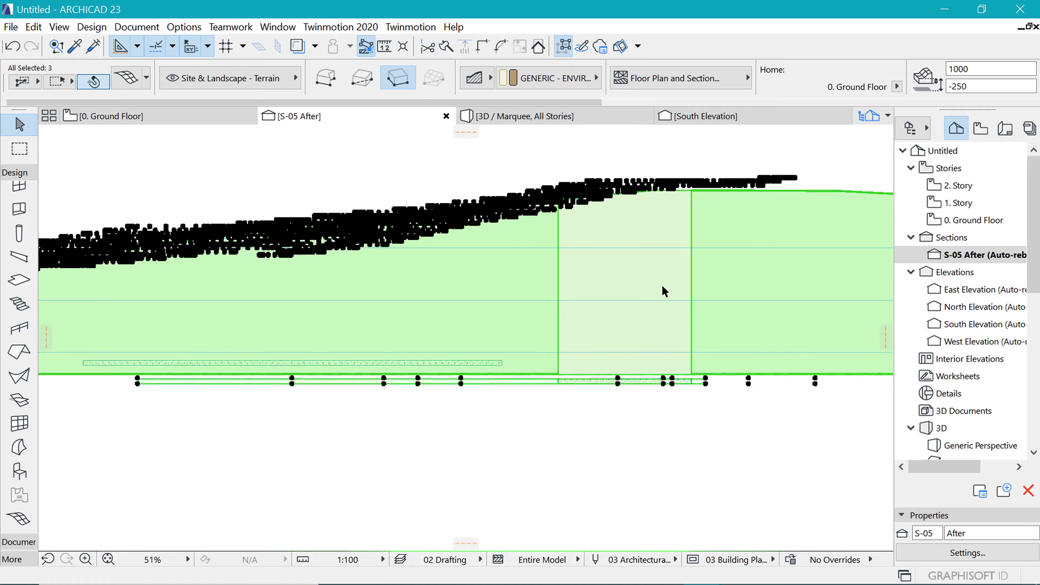
pyautogui.scroll(3, 250, 318)
pyautogui.scroll(7, 266, 294)
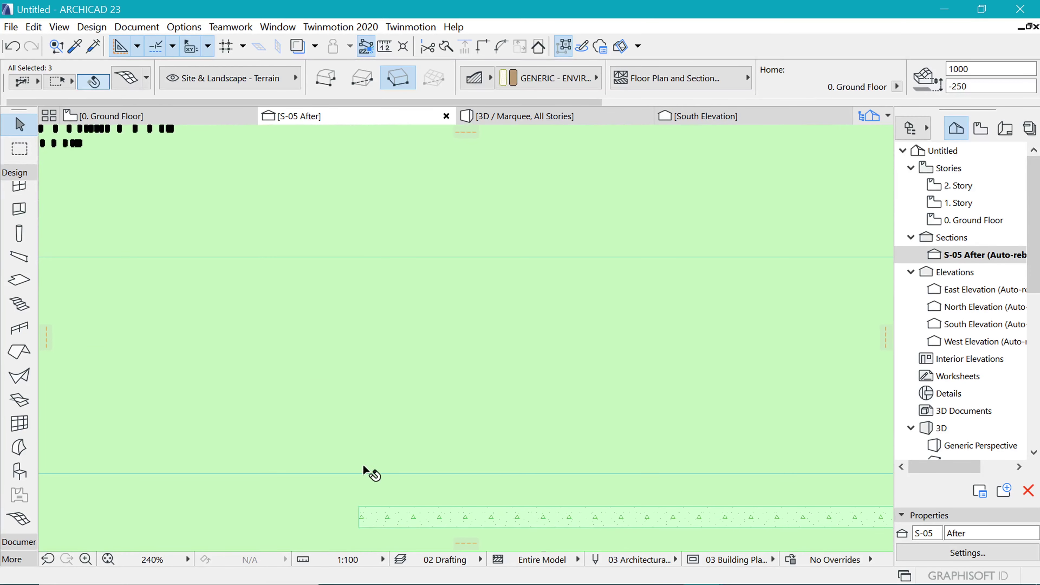
pyautogui.scroll(-3, 375, 509)
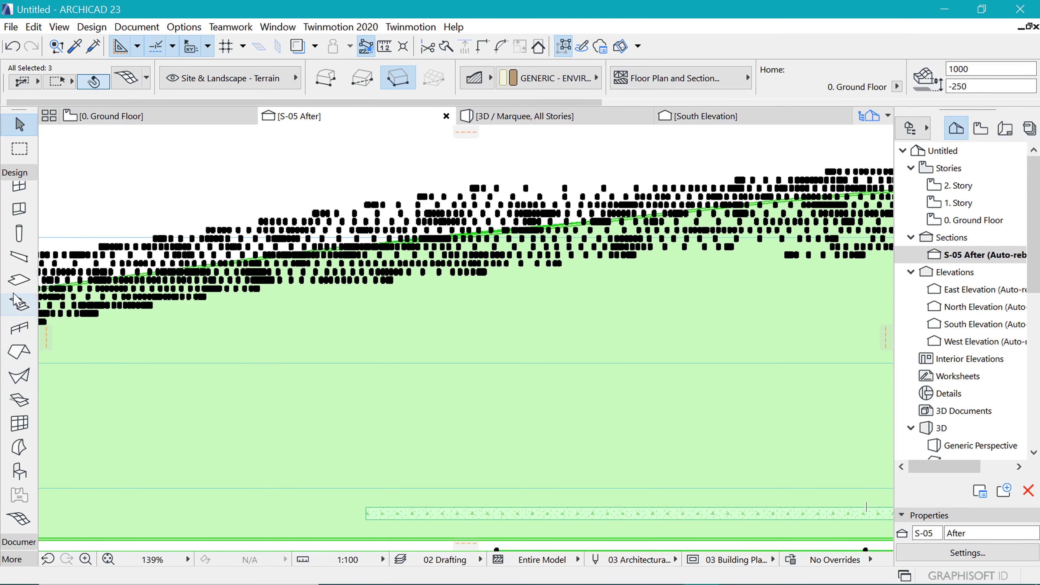
pyautogui.click(49, 206)
# - Draw a vertical reference line through the house slab's downhill end, running from the terrain surface to below the terrain's base
pyautogui.click(13, 173)
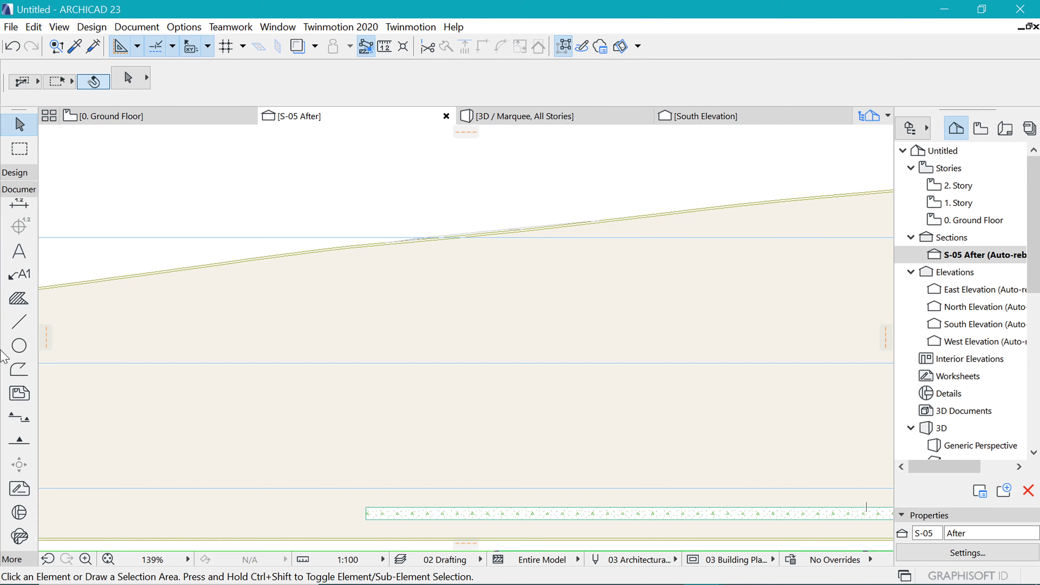
pyautogui.click(5, 332)
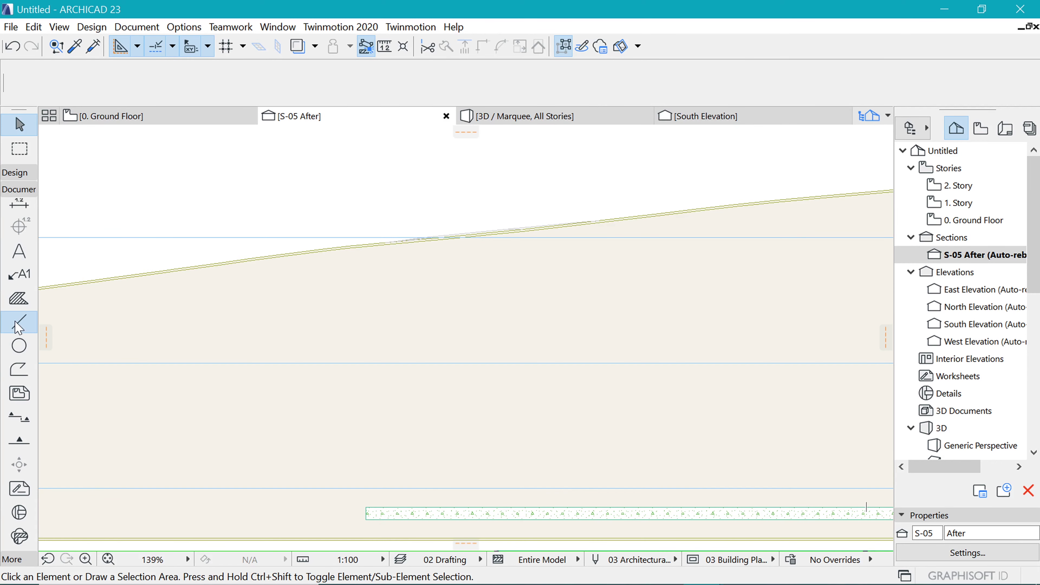
pyautogui.doubleClick(366, 233)
pyautogui.keyDown('shift'); pyautogui.click(366, 506); pyautogui.keyUp('shift')
pyautogui.click(365, 507)
pyautogui.click(159, 137)
pyautogui.click(372, 540)
pyautogui.press('Escape')
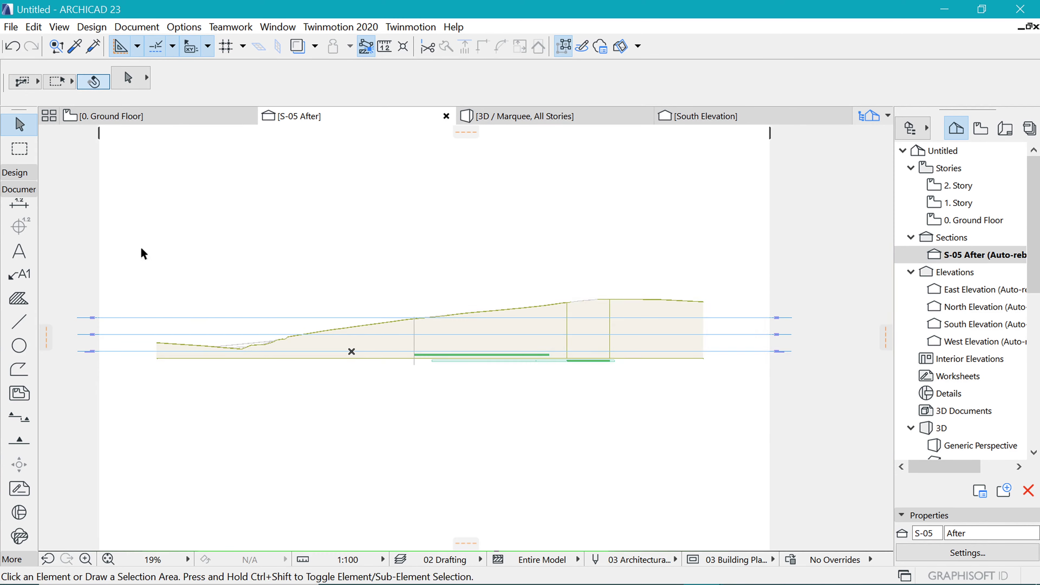
# - Select everything in the section, including the reference line, and exclude the house slab from the selection
pyautogui.moveTo(143, 254); pyautogui.dragTo(715, 424)
pyautogui.scroll(9, 413, 435)
pyautogui.scroll(2, 413, 434)
pyautogui.moveTo(413, 434); pyautogui.dragTo(403, 362, button='middle')
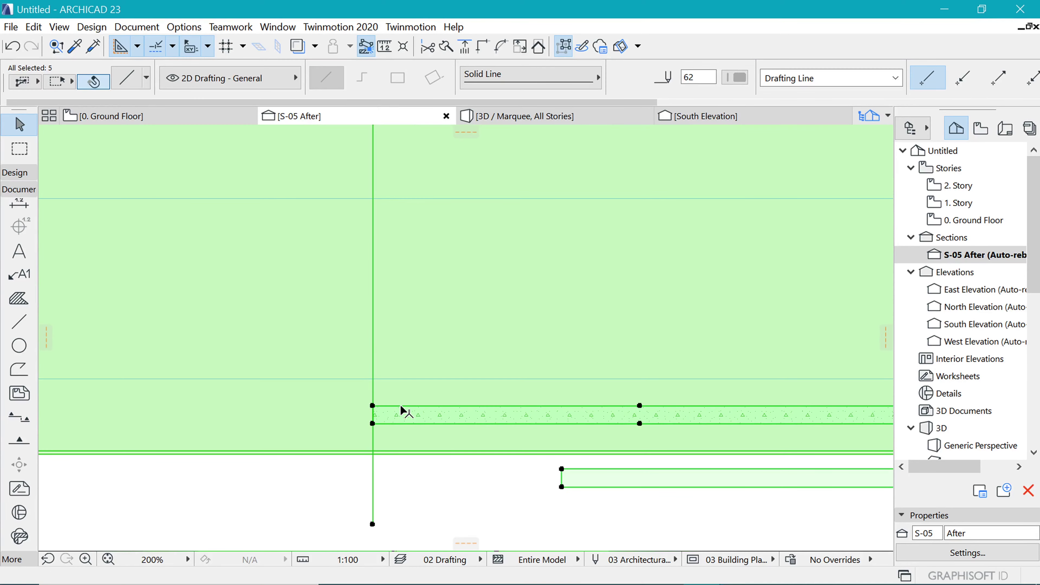
pyautogui.keyDown('shift'); pyautogui.click(403, 408); pyautogui.keyUp('shift')
# - Drag the selected elements straight down about 6.6 m, matching the terrain surface at the reference line to the house slab's top corner
pyautogui.scroll(-5, 414, 414)
pyautogui.scroll(3, 411, 296)
pyautogui.scroll(4, 399, 246)
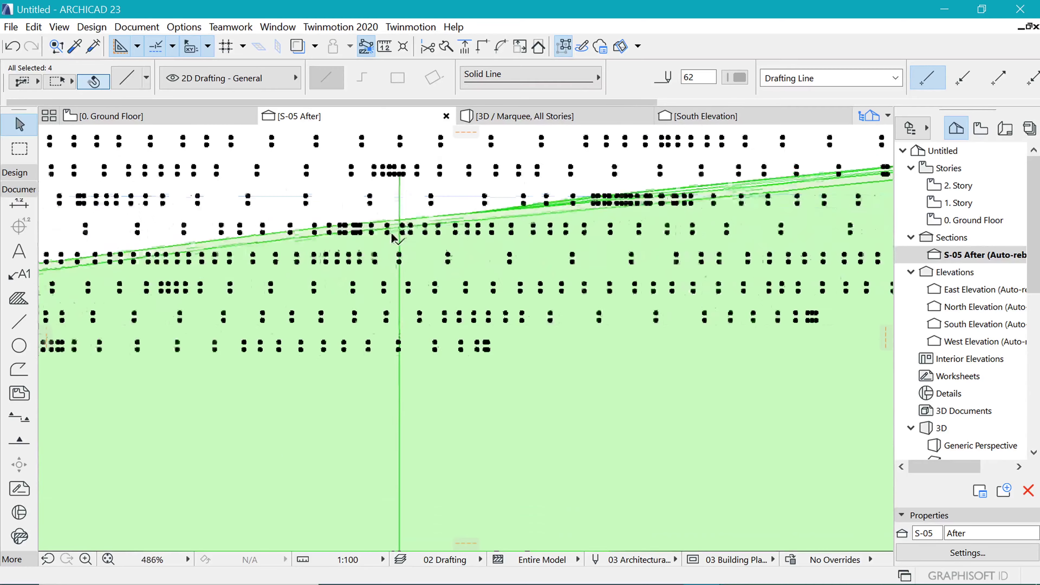
pyautogui.hotkey('ctrl', 'd')
pyautogui.scroll(3, 392, 213)
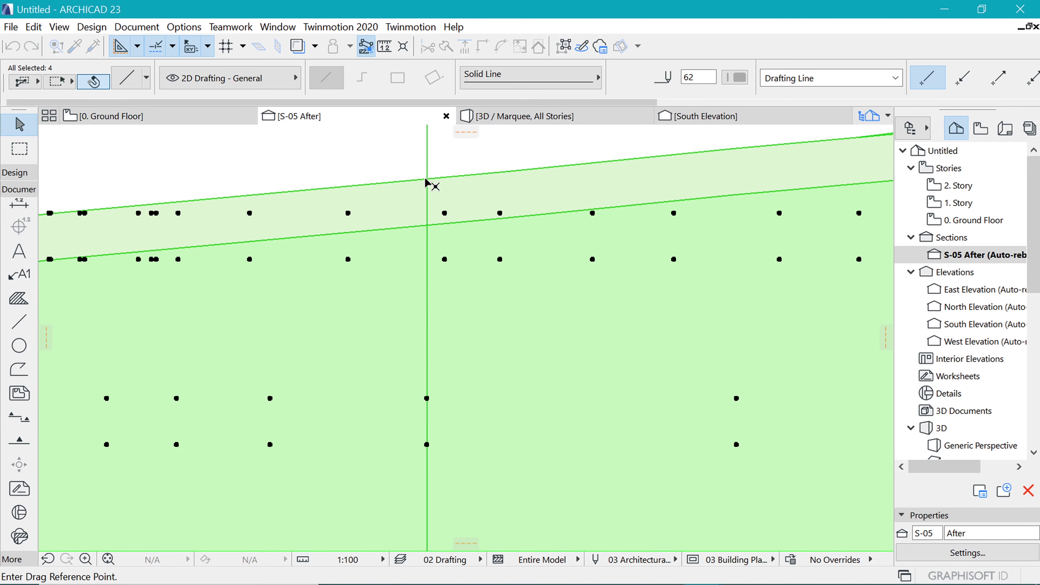
pyautogui.click(438, 268)
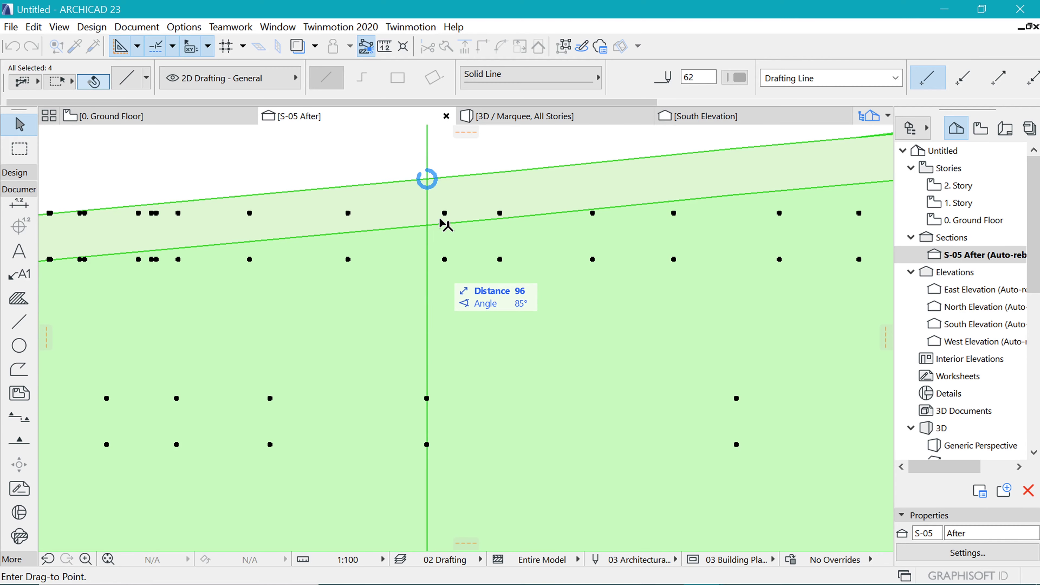
pyautogui.scroll(-7, 427, 180)
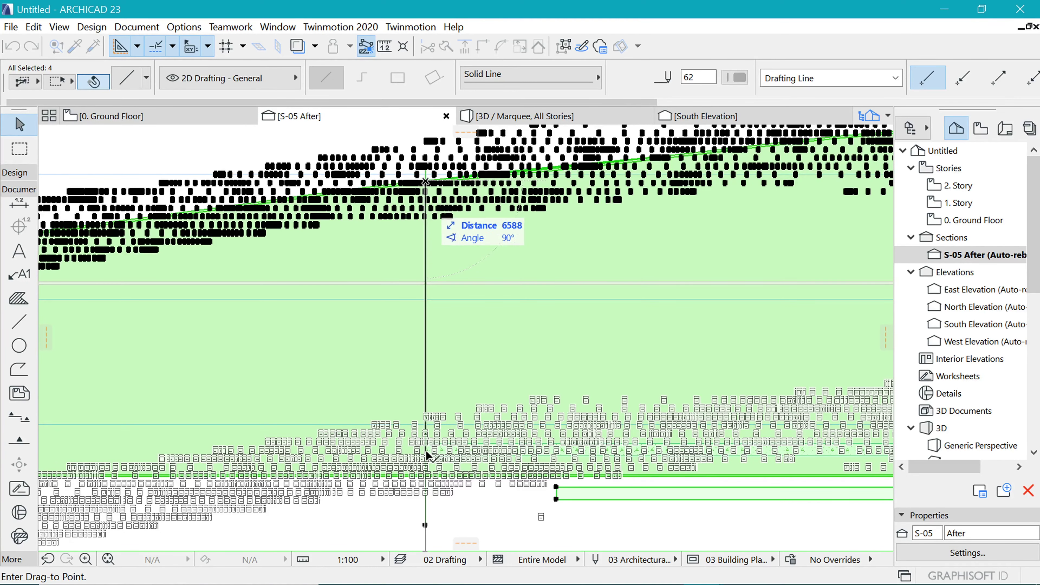
pyautogui.click(426, 449)
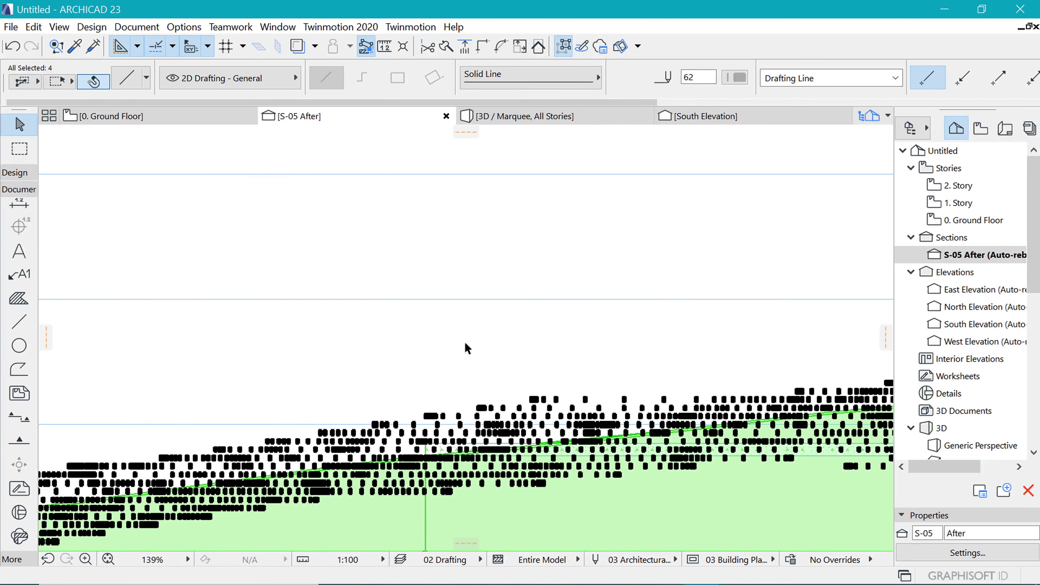
pyautogui.press('Escape')
# - Check the slab against the terrain in the section, and show the marquee area in 3D to examine where the slab meets the slope
pyautogui.scroll(-10, 455, 367)
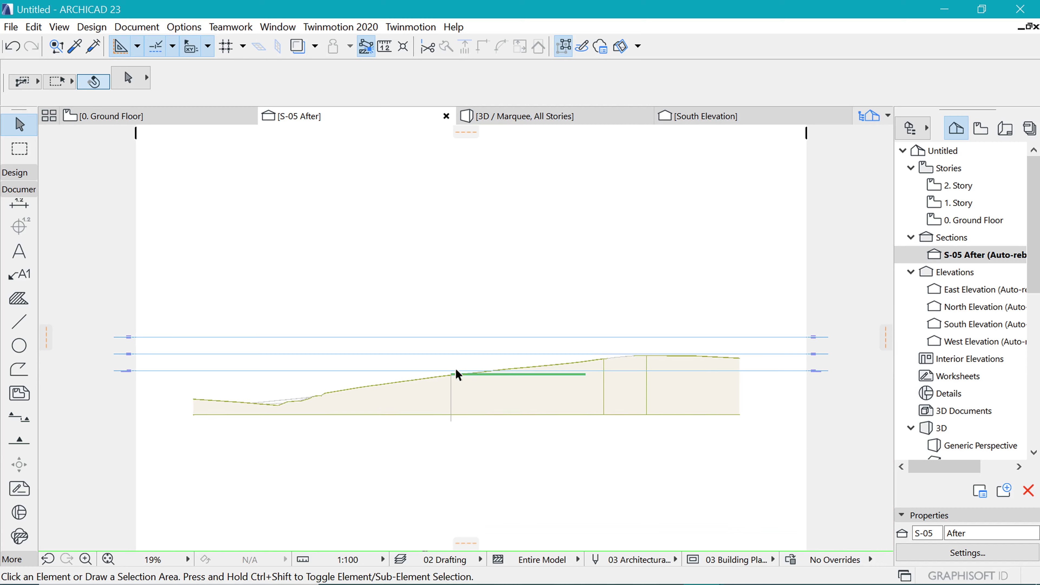
pyautogui.scroll(3, 504, 348)
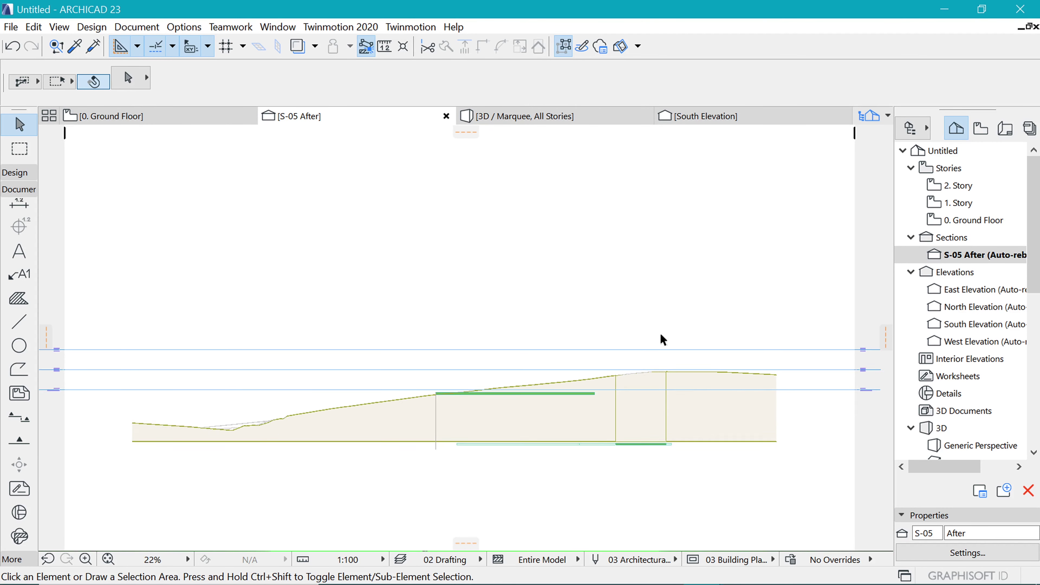
pyautogui.scroll(-2, 655, 342)
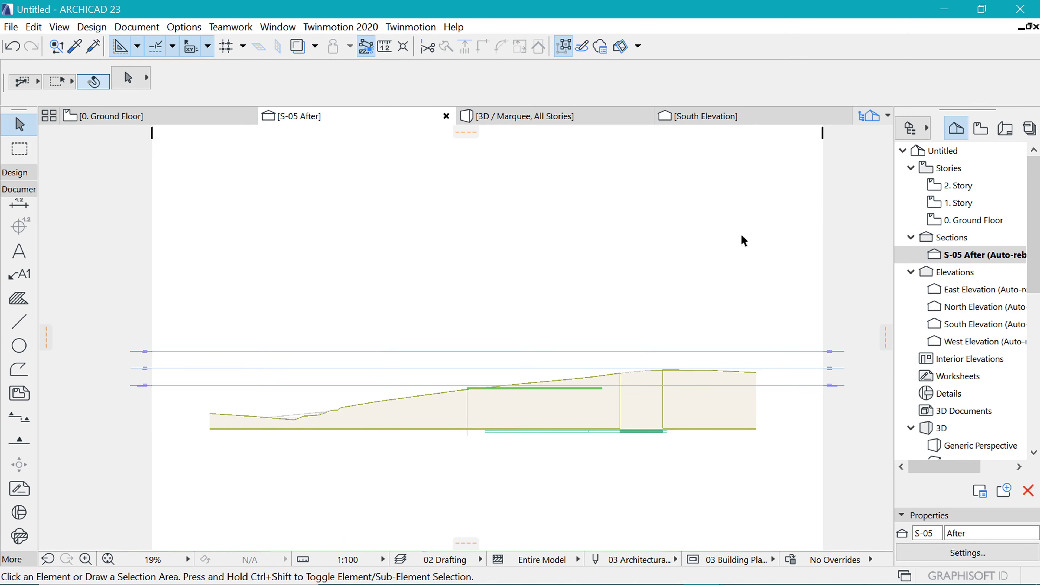
pyautogui.scroll(2, 578, 242)
pyautogui.scroll(1, 497, 416)
pyautogui.scroll(2, 559, 431)
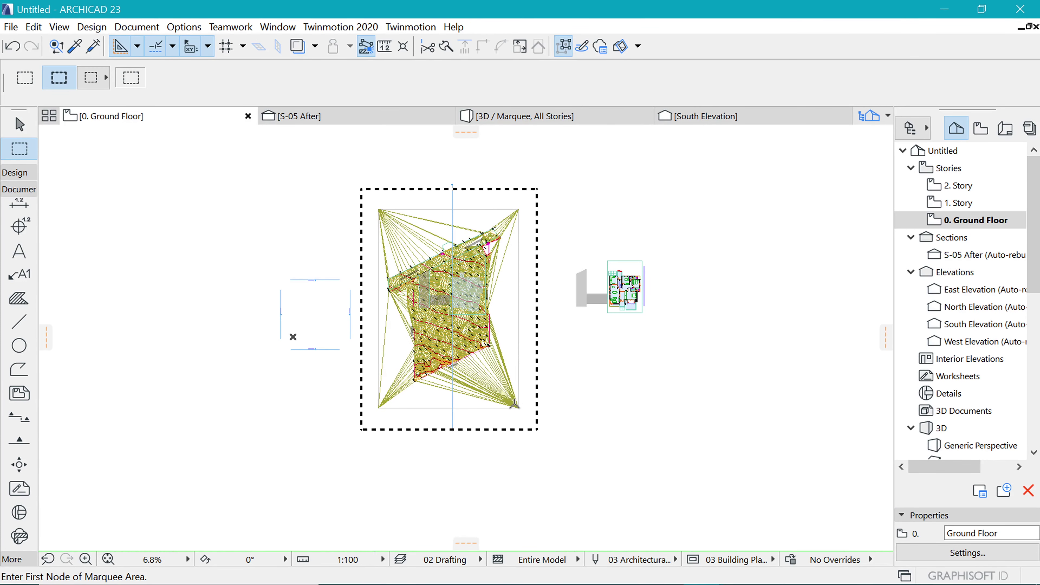
pyautogui.press('F5')
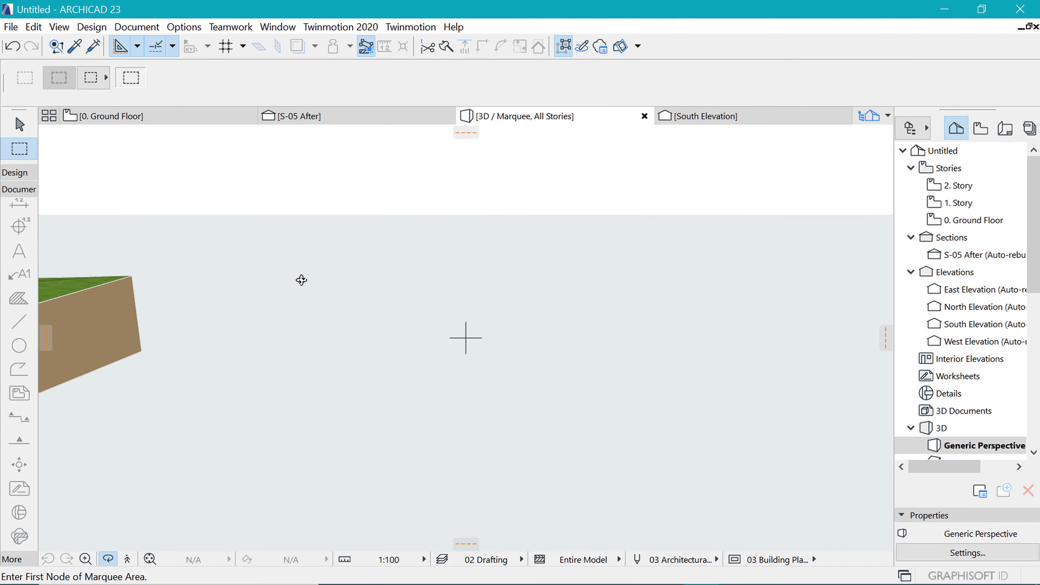
pyautogui.moveTo(302, 280); pyautogui.dragTo(441, 385)
pyautogui.scroll(4, 441, 385)
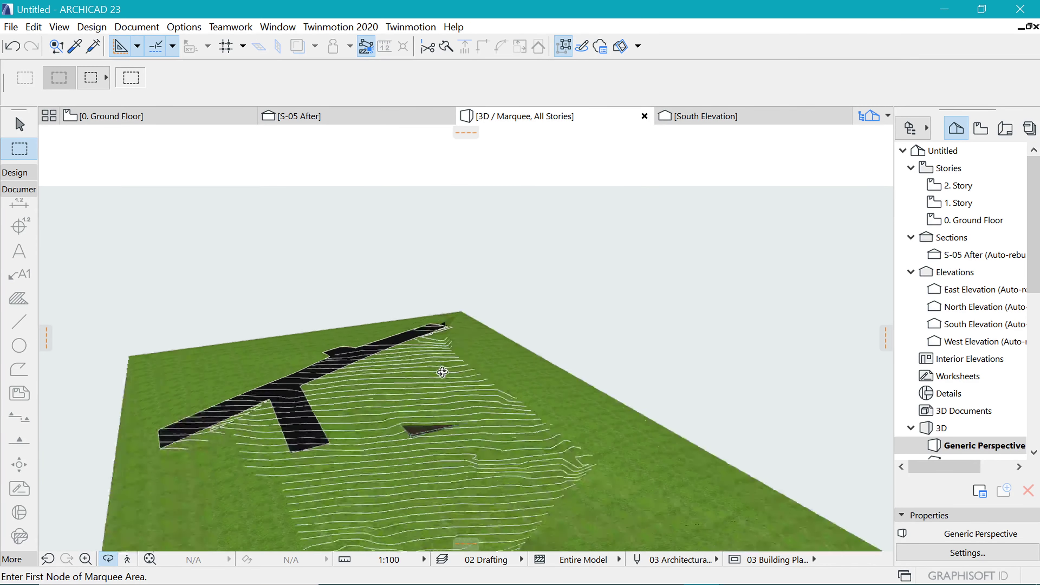
pyautogui.scroll(1, 426, 426)
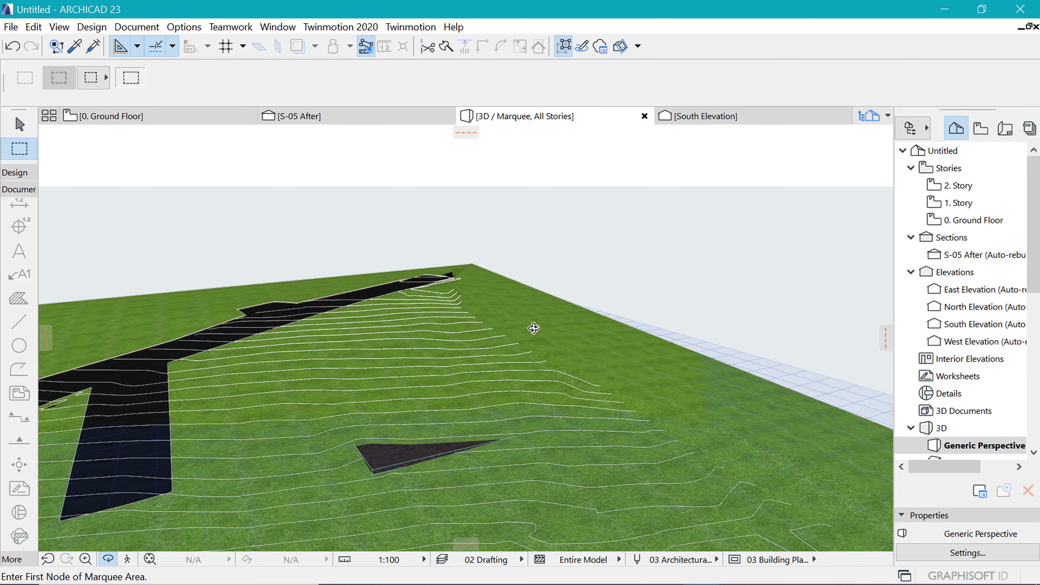
# - Open Solid Element Operations for the house's platform slab and set the terrain mesh as the target element
pyautogui.keyDown('shift'); pyautogui.click(380, 465); pyautogui.keyUp('shift')
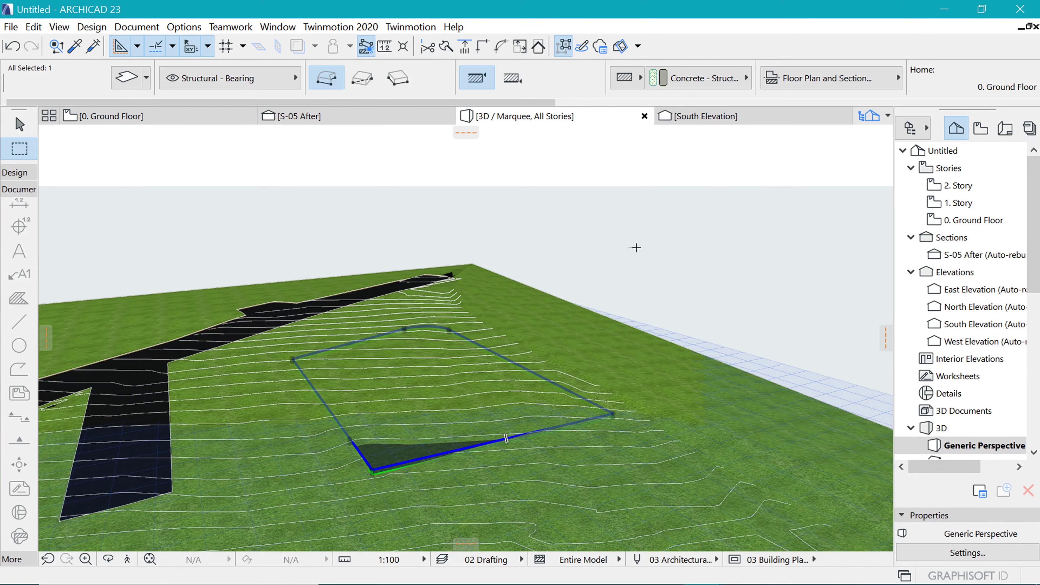
pyautogui.rightClick(651, 236)
pyautogui.moveTo(812, 382)
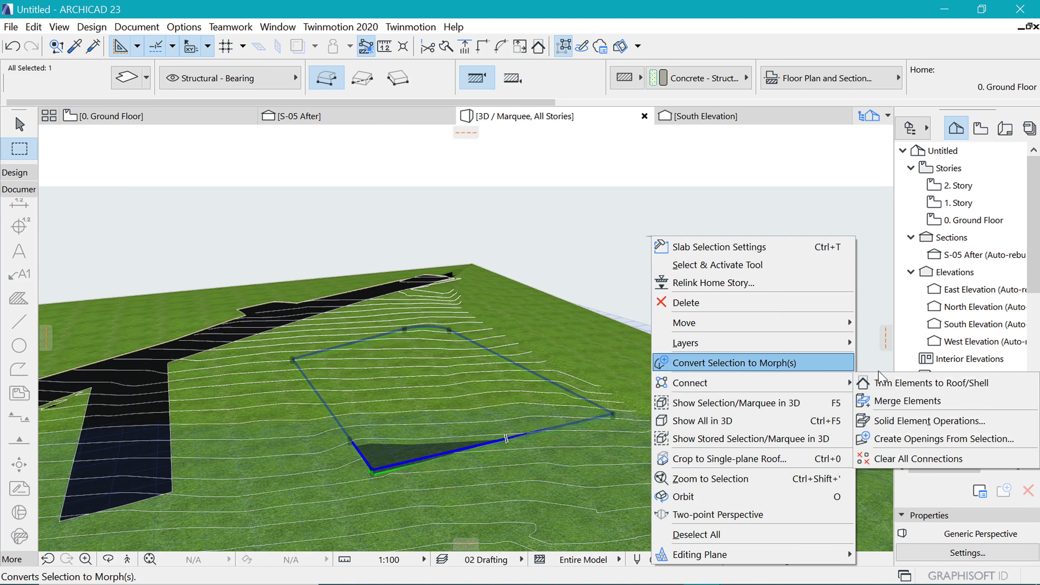
pyautogui.click(904, 422)
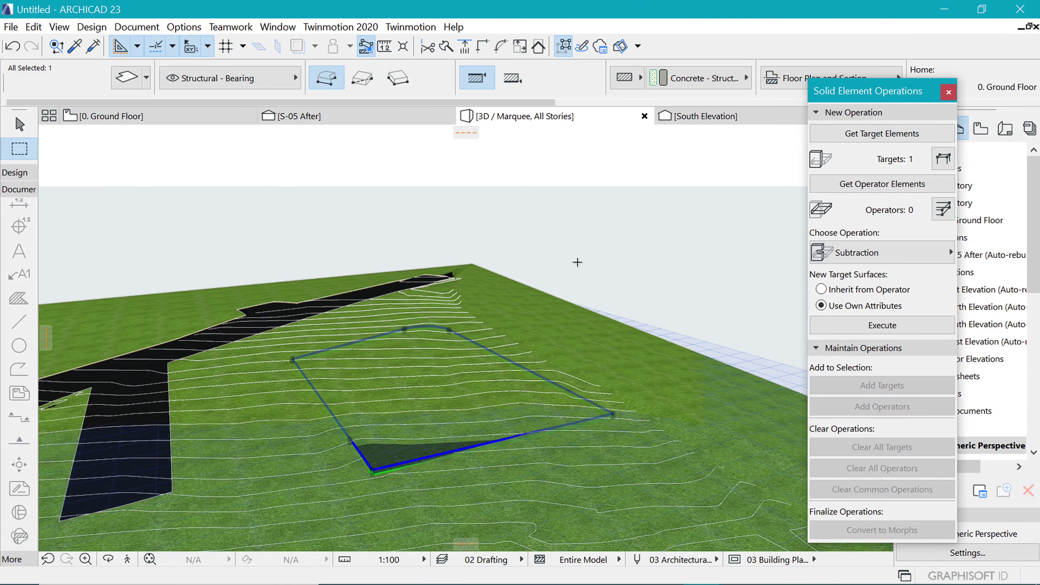
pyautogui.press('Escape')
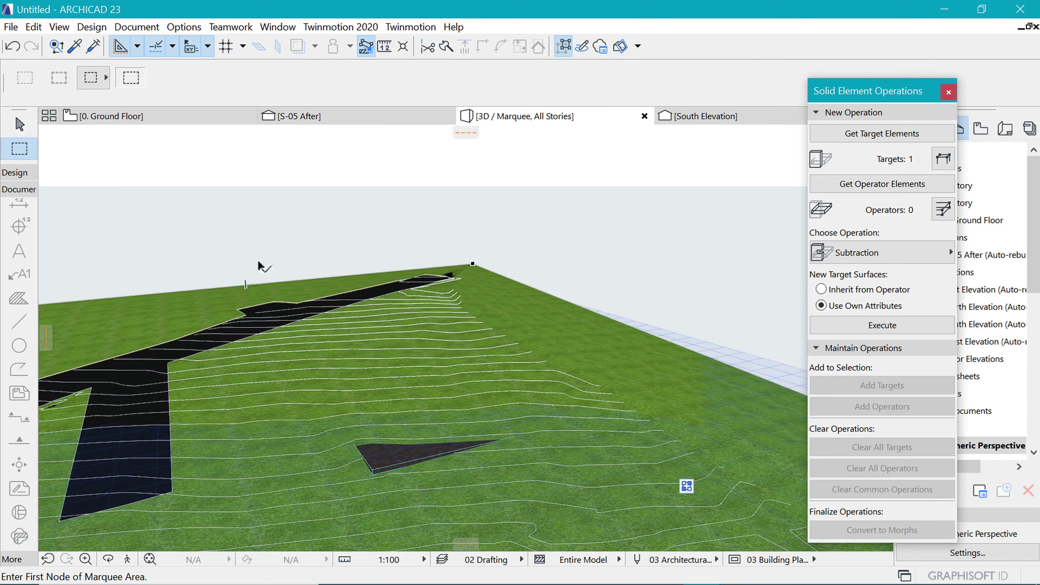
pyautogui.click(903, 127)
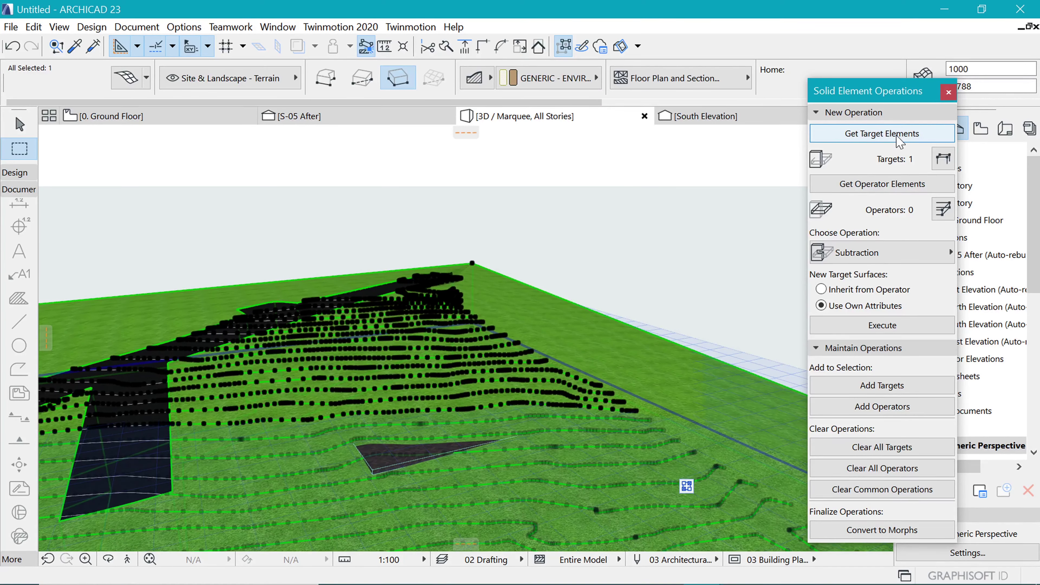
pyautogui.press('Escape')
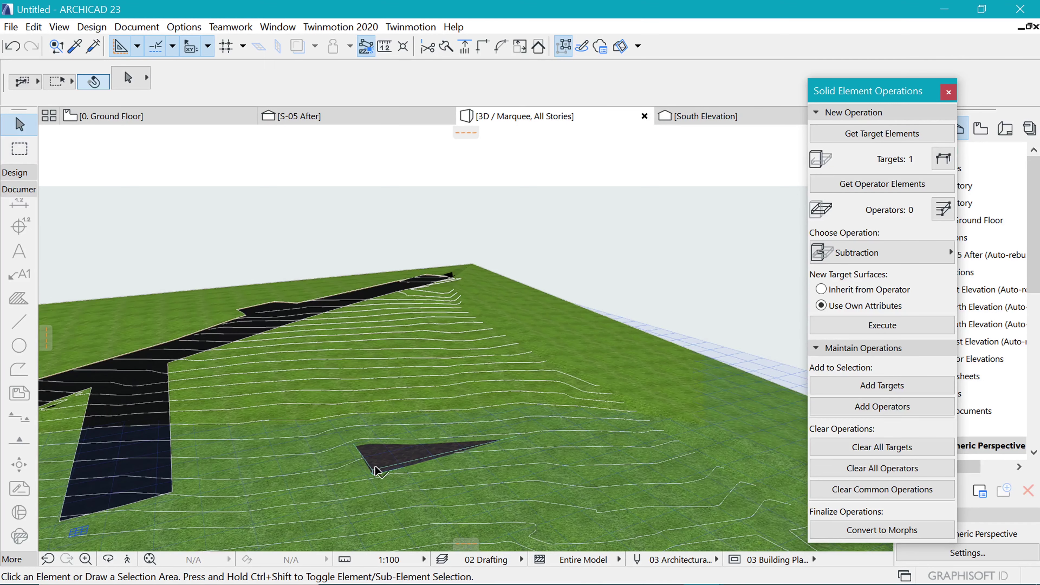
# - Set the platform slab as operator and execute Subtraction with upward extrusion on the terrain mesh
pyautogui.click(374, 467)
pyautogui.click(376, 470)
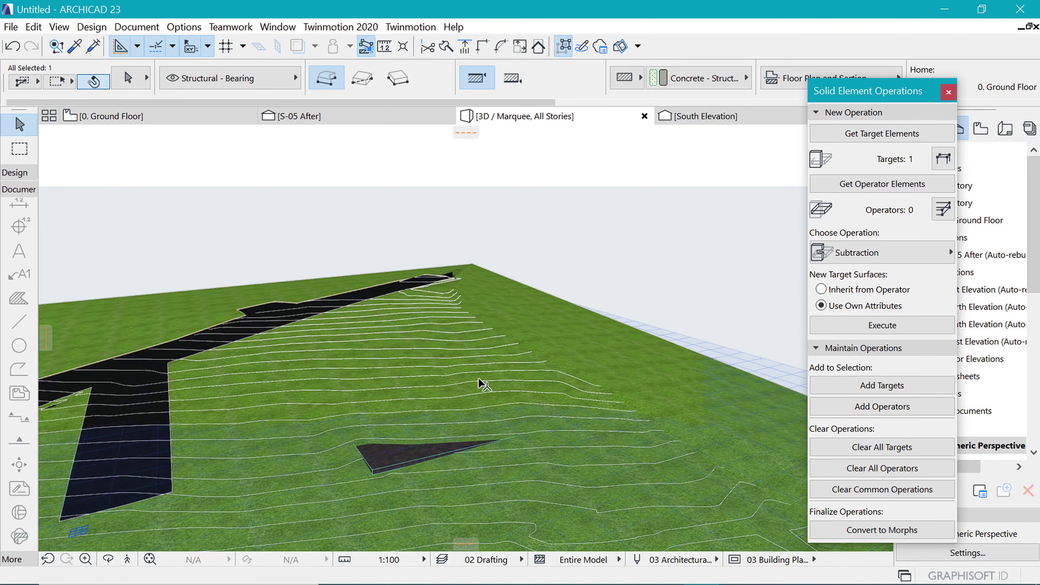
pyautogui.click(870, 184)
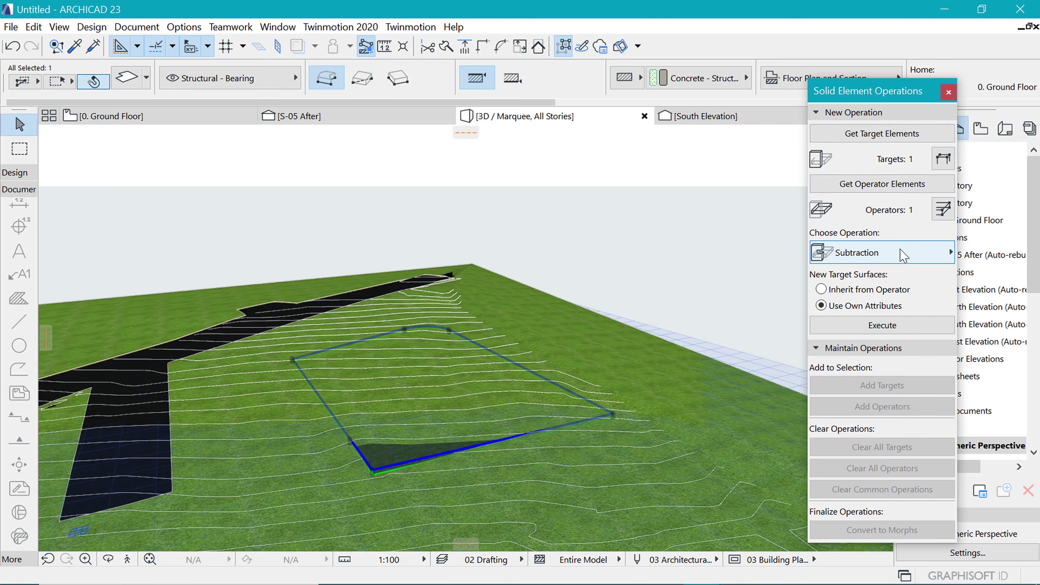
pyautogui.click(866, 252)
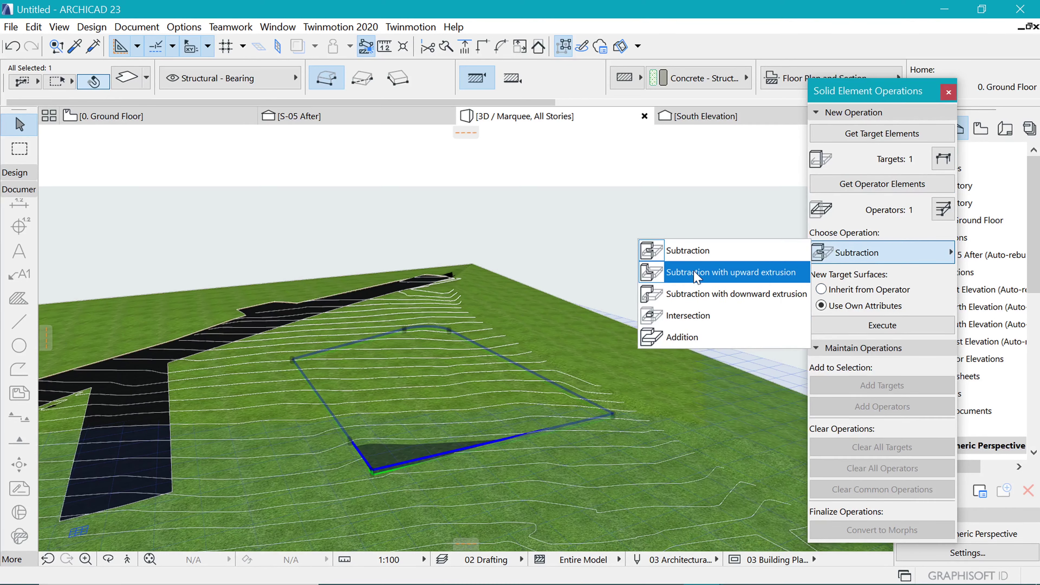
pyautogui.click(696, 272)
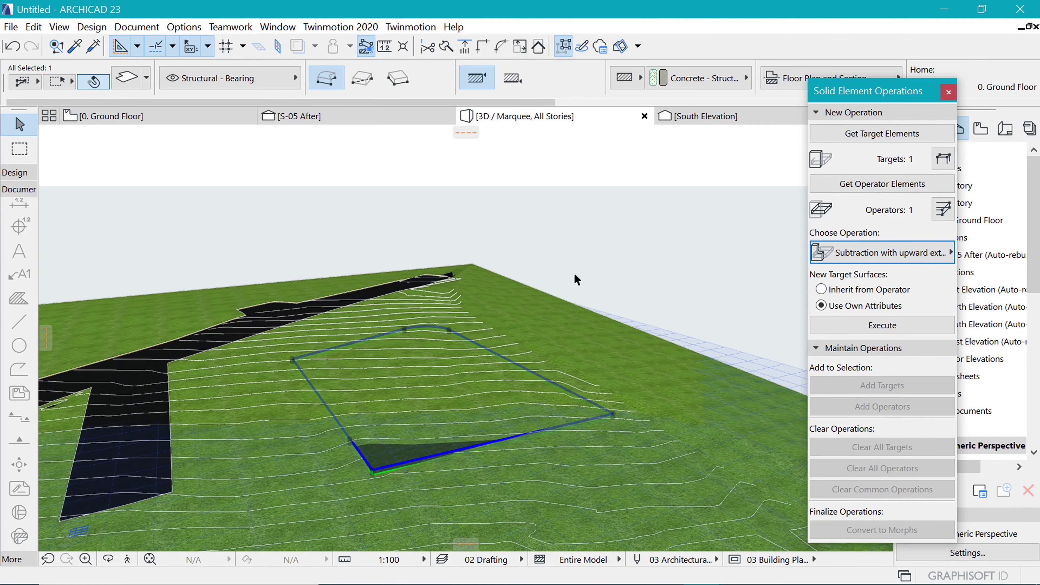
pyautogui.click(850, 331)
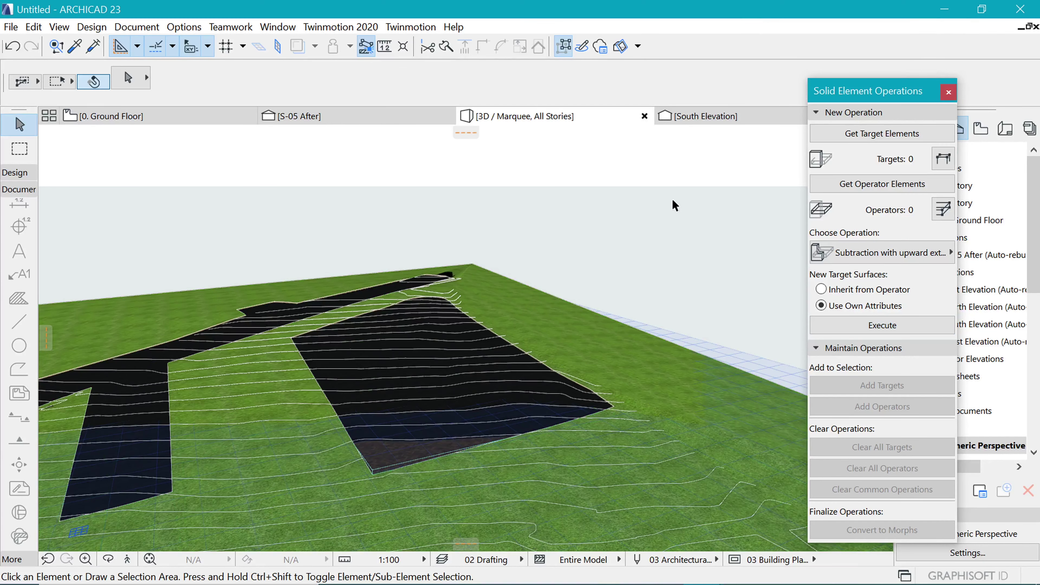
# - Subtract the platform slab with upward extrusion from the remaining terrain mesh that still covers the platform
pyautogui.scroll(5, 406, 372)
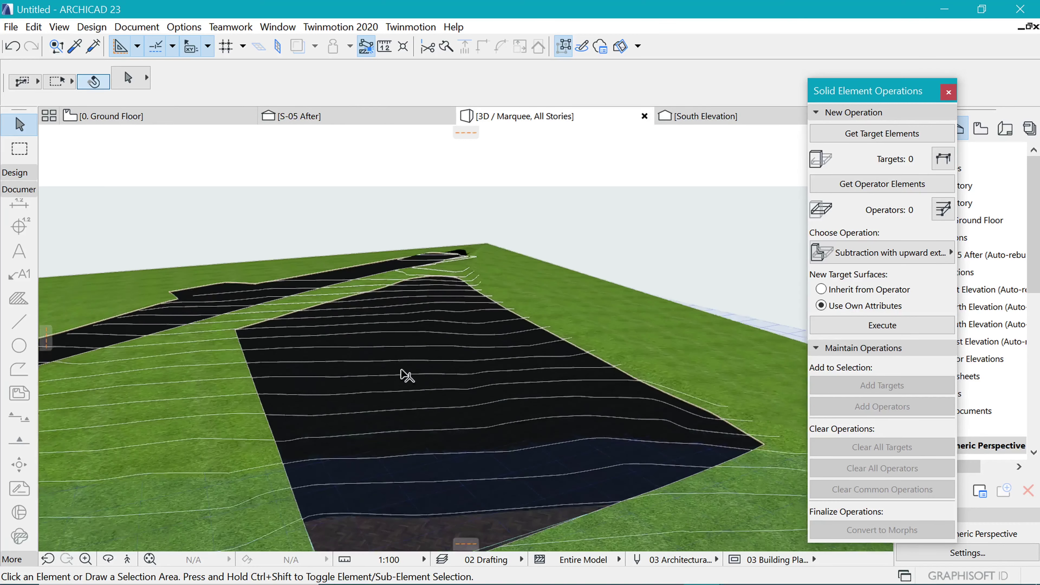
pyautogui.click(472, 364)
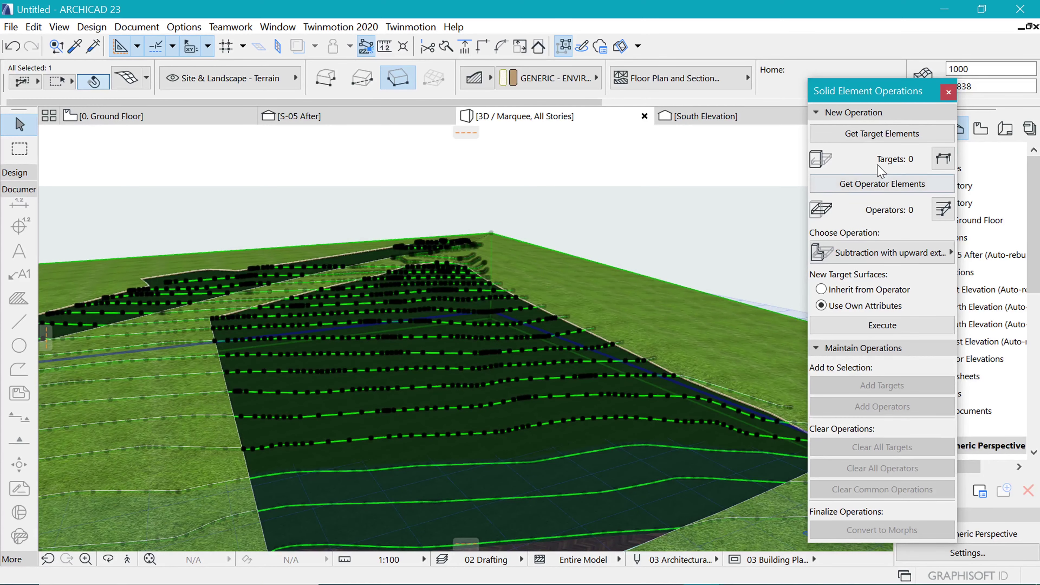
pyautogui.click(884, 135)
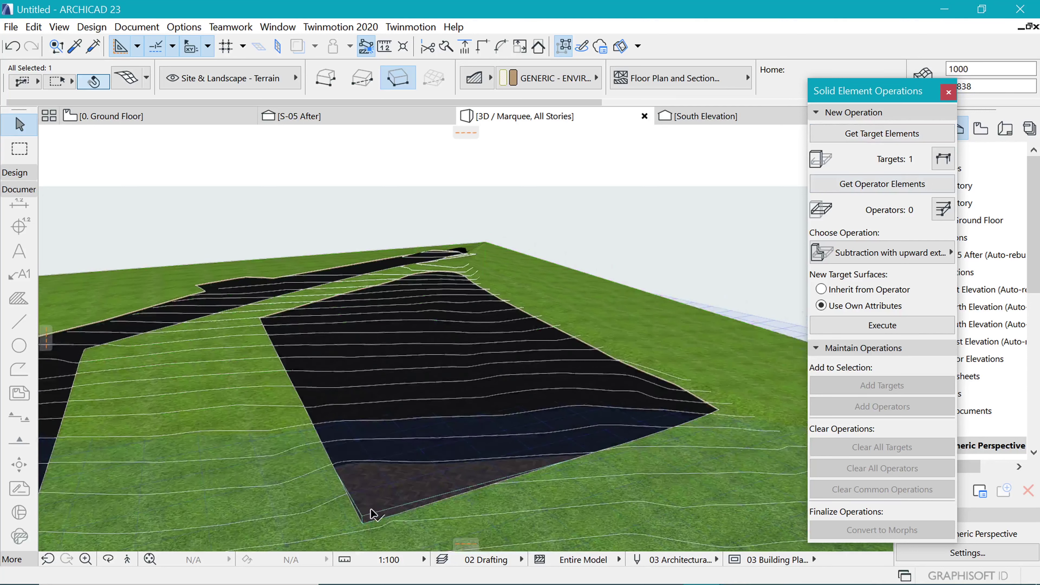
pyautogui.click(371, 508)
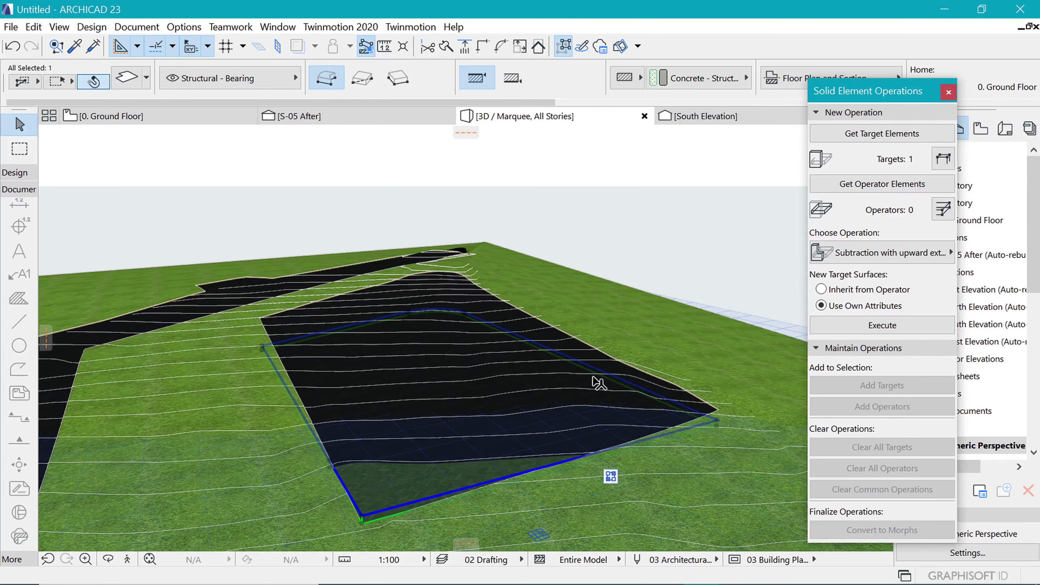
pyautogui.click(914, 185)
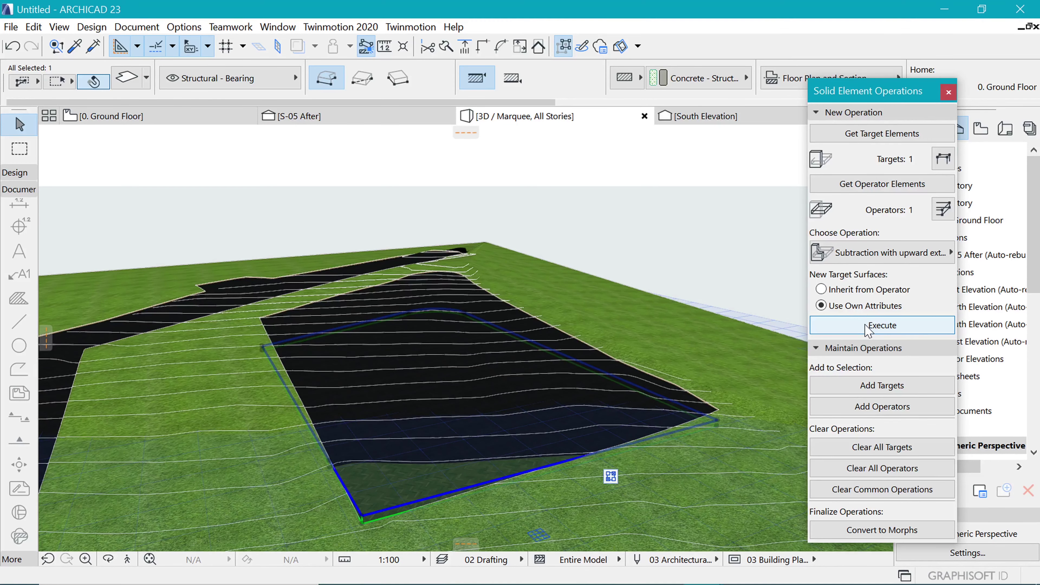
pyautogui.click(867, 327)
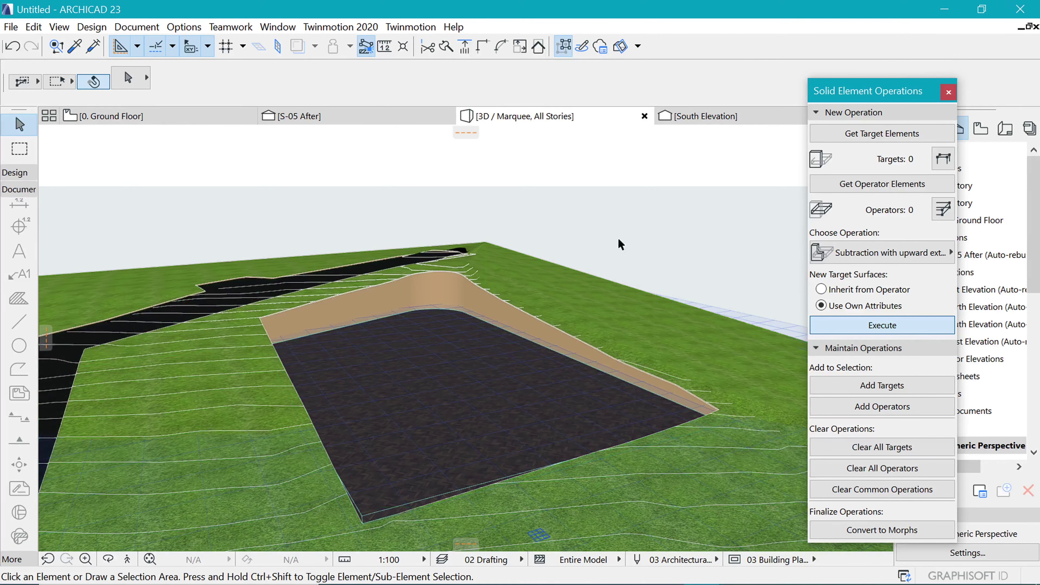
pyautogui.keyDown('shift'); pyautogui.moveTo(622, 251); pyautogui.dragTo(714, 264, button='middle'); pyautogui.keyUp('shift')
pyautogui.keyDown('shift'); pyautogui.moveTo(397, 346); pyautogui.dragTo(373, 262, button='middle'); pyautogui.keyUp('shift')
# - Select all elements of the house beside the site in the ground floor plan, leaving out its surrounding platform outline
pyautogui.click(179, 119)
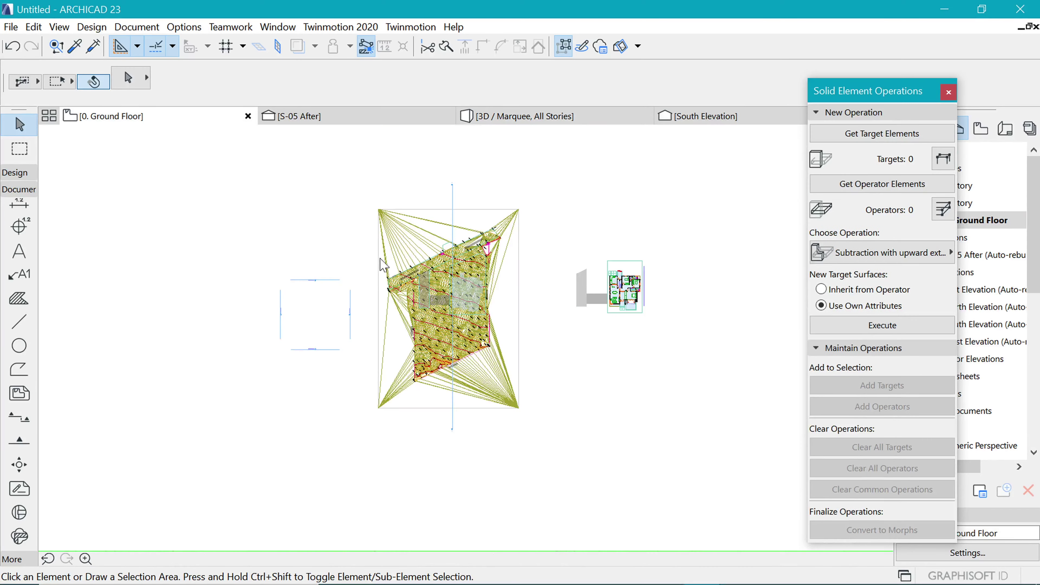
pyautogui.scroll(5, 574, 340)
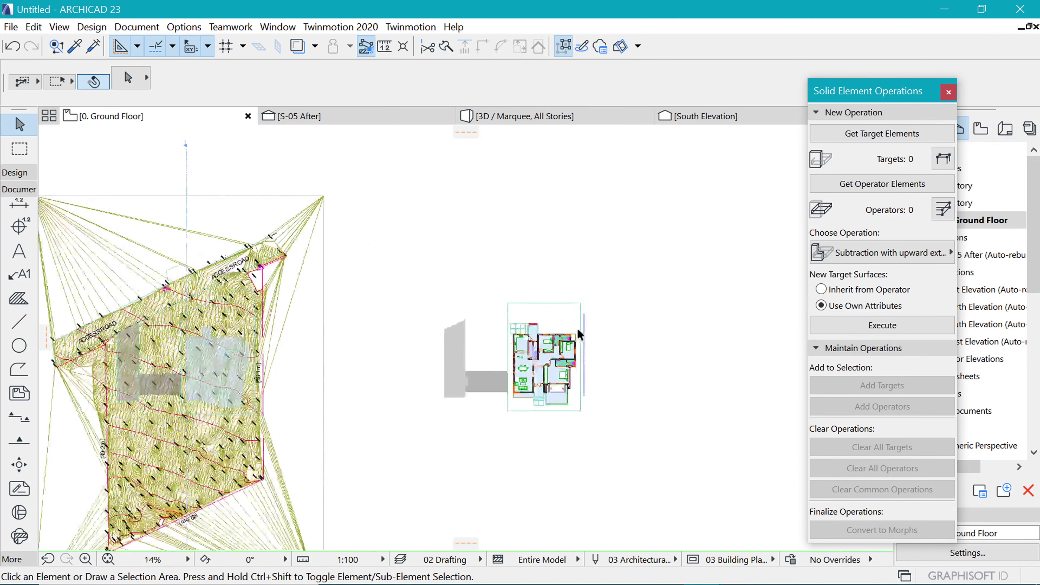
pyautogui.click(31, 149)
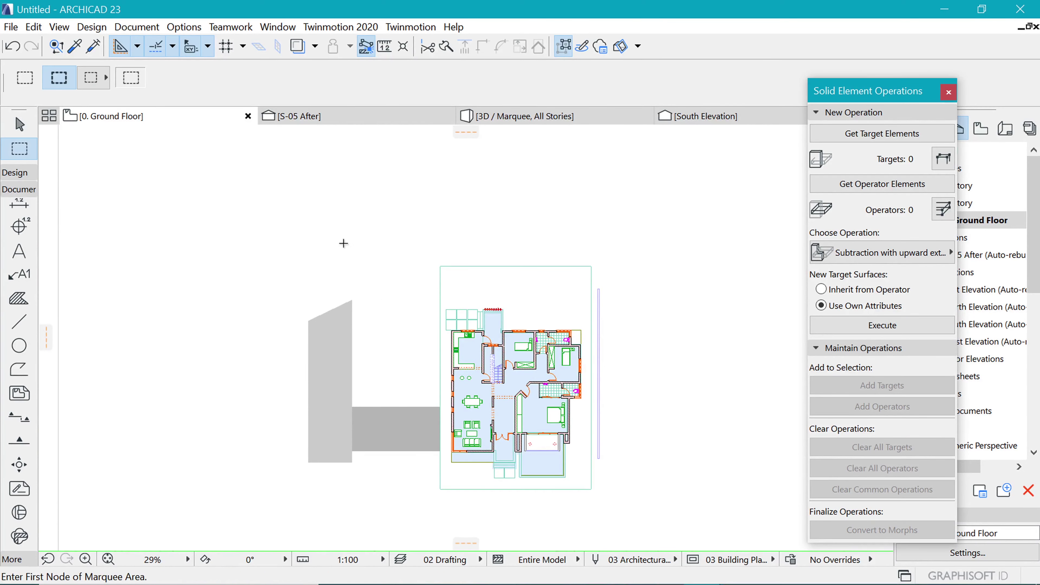
pyautogui.click(599, 504)
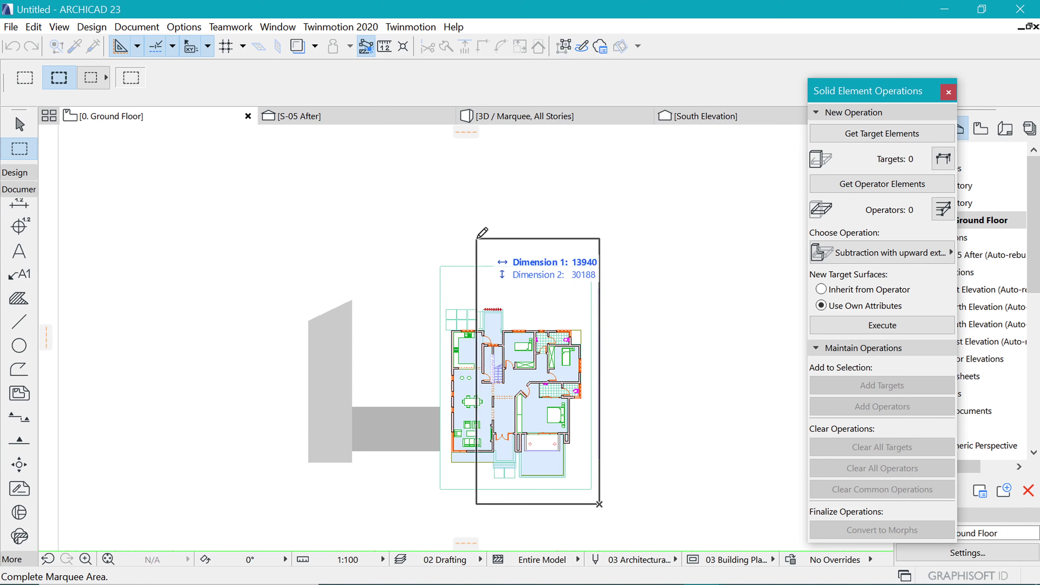
pyautogui.press('Escape')
pyautogui.hotkey('ctrl', 'a')
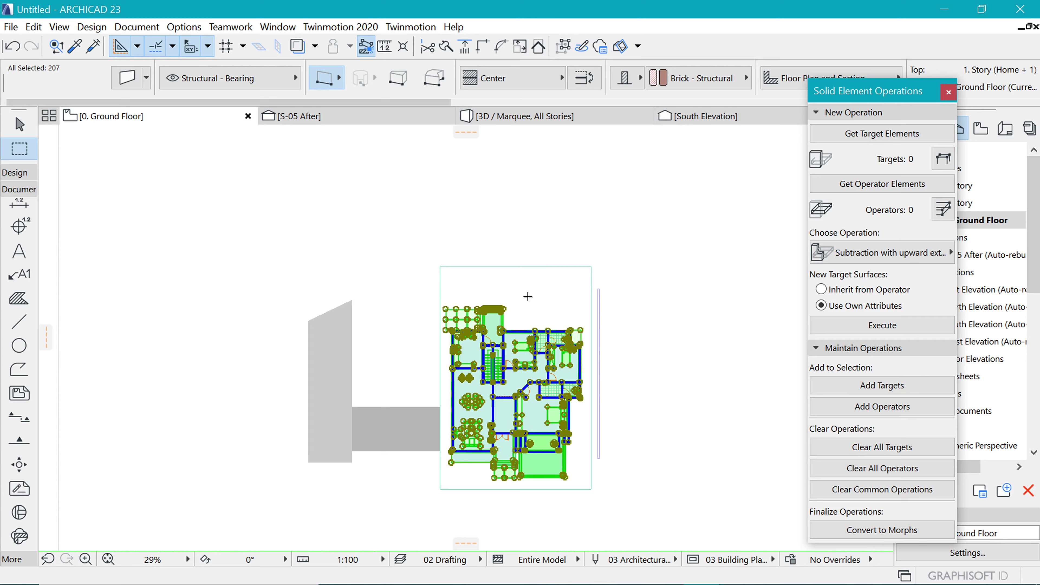
# - Move the selected house onto its footprint on the site platform, aligning the rear projection's corner, and examine the placed house in 3D
pyautogui.scroll(5, 440, 480)
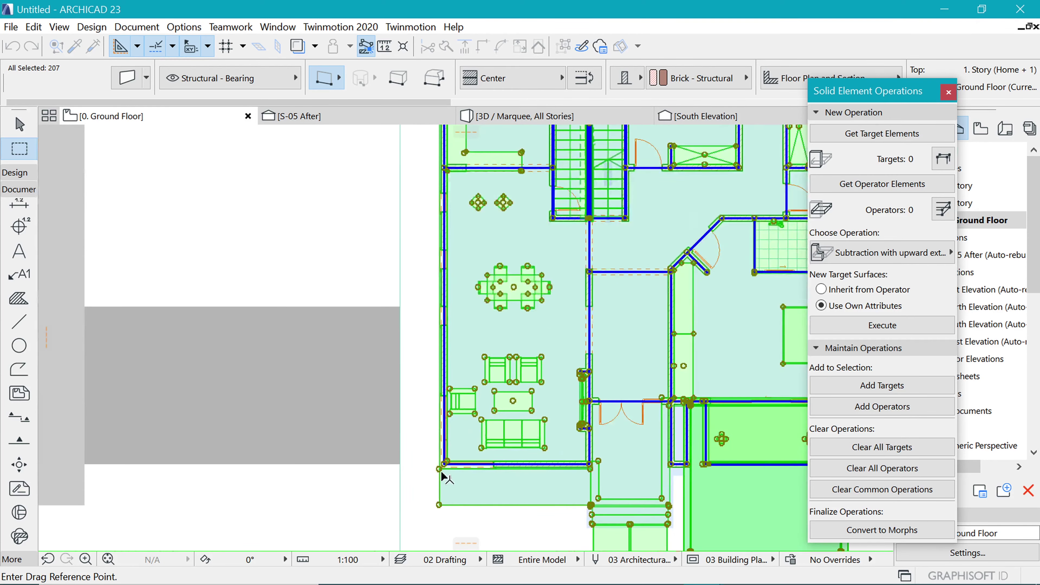
pyautogui.scroll(3, 438, 478)
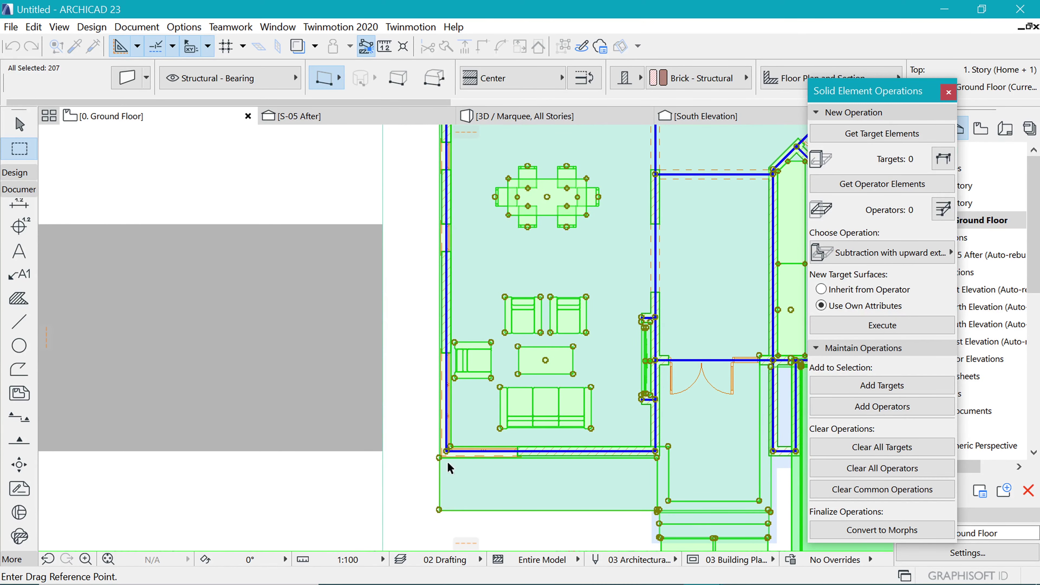
pyautogui.scroll(-7, 451, 458)
pyautogui.scroll(6, 520, 383)
pyautogui.click(547, 371)
pyautogui.scroll(-6, 592, 356)
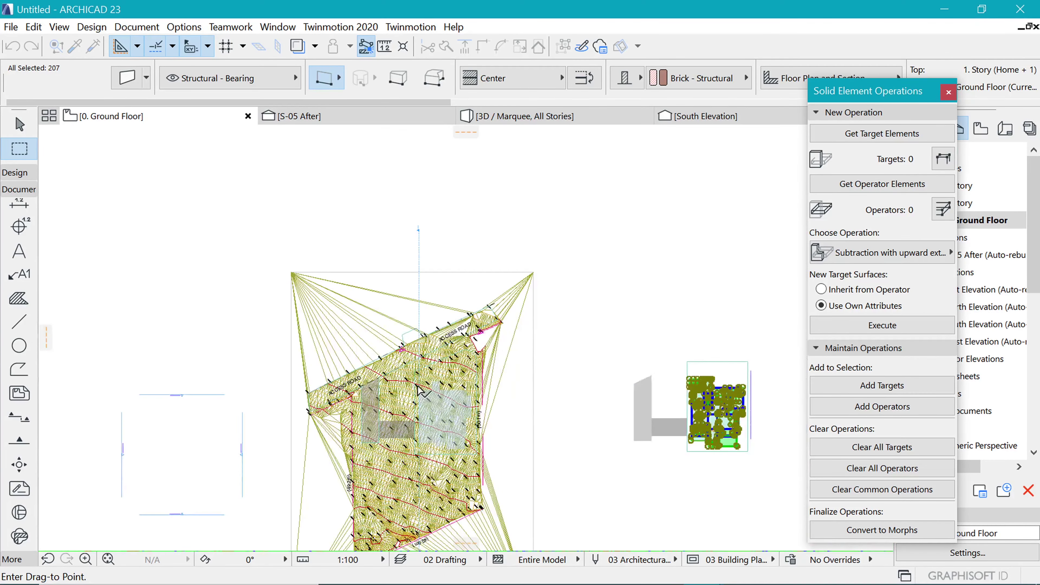
pyautogui.scroll(10, 464, 360)
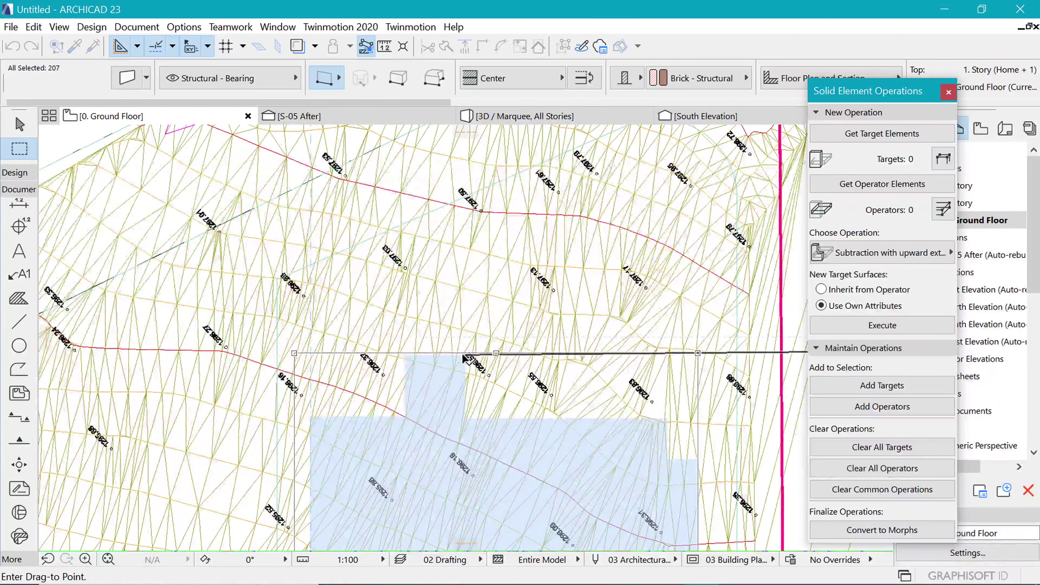
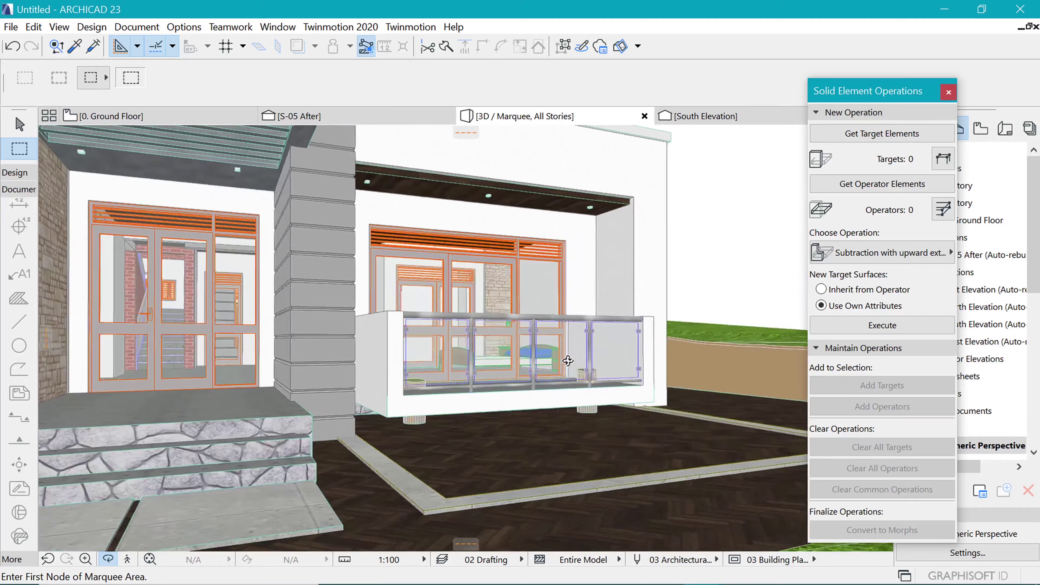
pyautogui.scroll(-10, 599, 370)
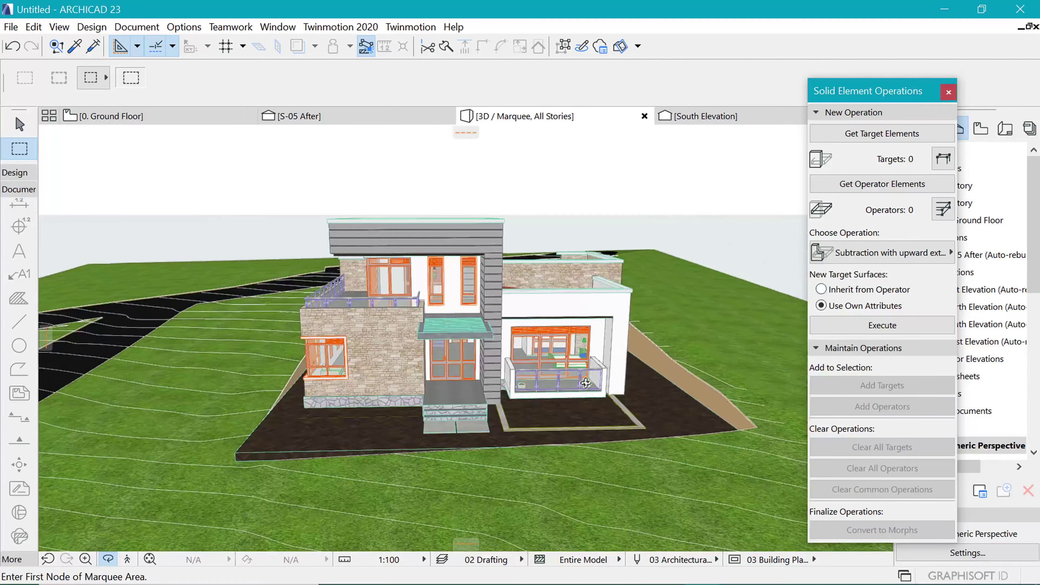
pyautogui.scroll(-2, 578, 364)
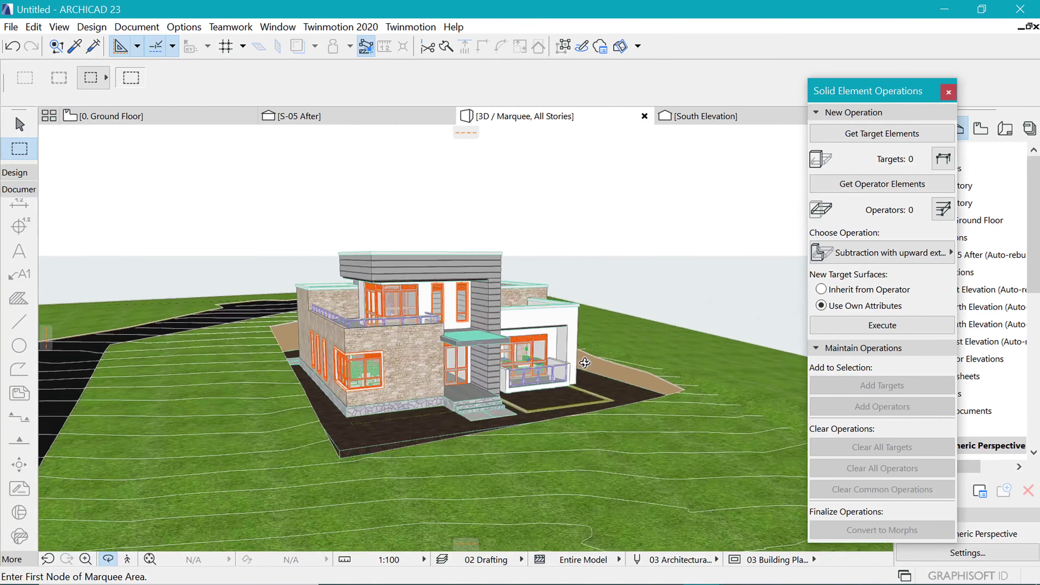
pyautogui.moveTo(578, 364); pyautogui.dragTo(538, 443)
pyautogui.moveTo(522, 368); pyautogui.dragTo(532, 302)
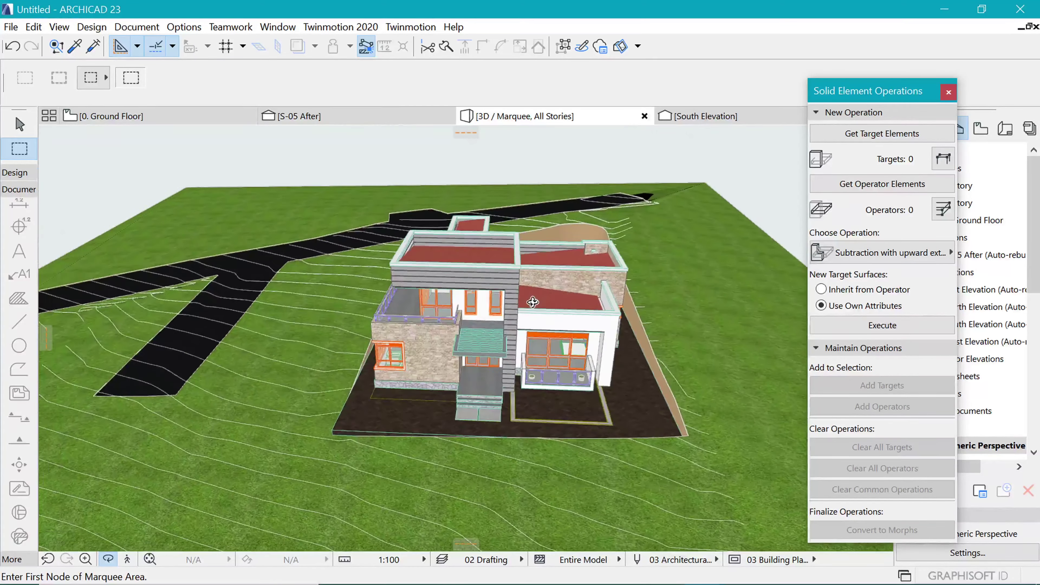
# - Select the platform slab surrounding the house in the ground floor plan
pyautogui.click(215, 122)
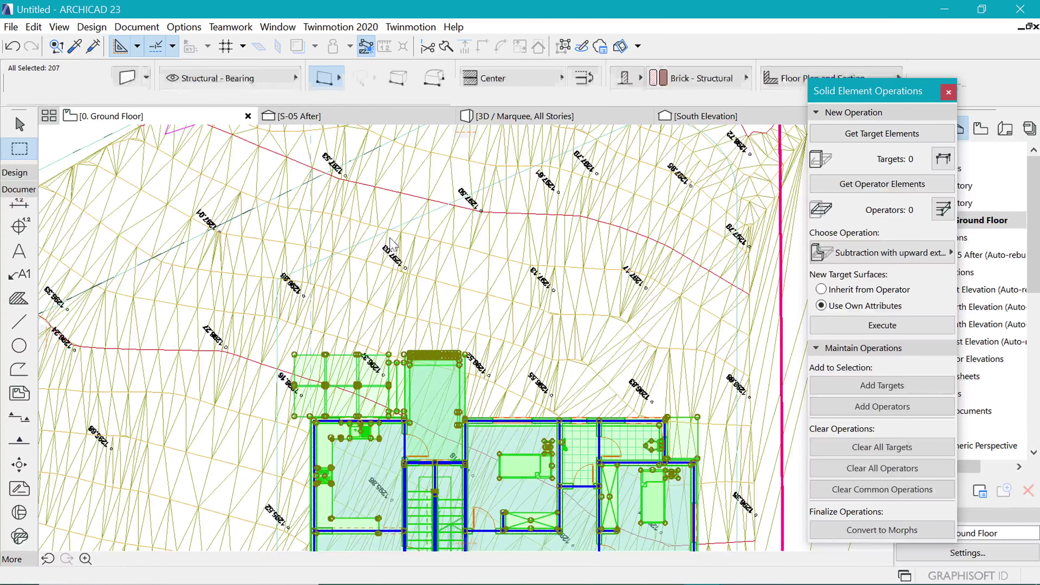
pyautogui.press('Escape')
pyautogui.scroll(-6, 485, 222)
pyautogui.scroll(4, 522, 344)
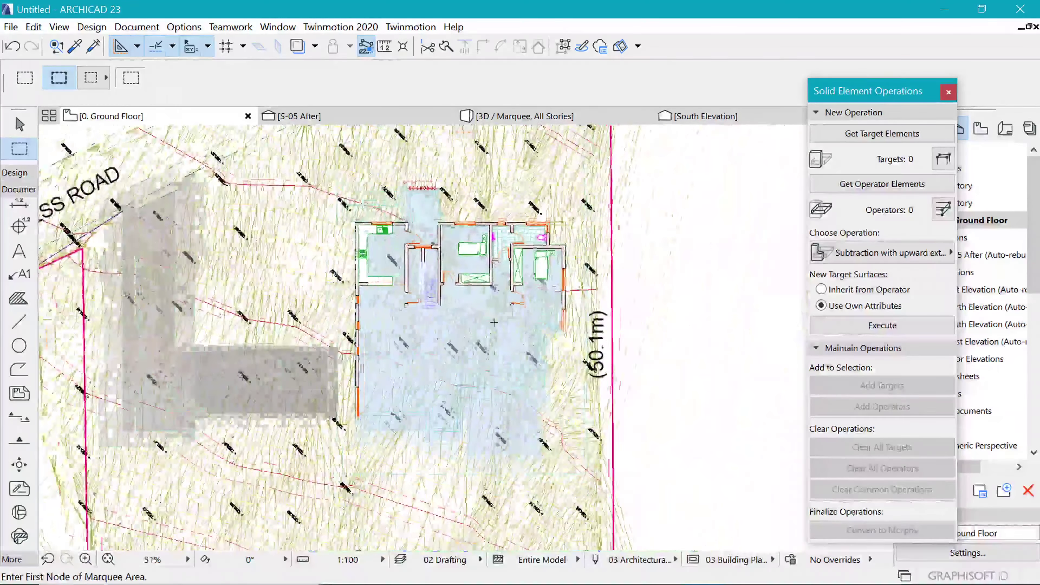
pyautogui.scroll(1, 509, 373)
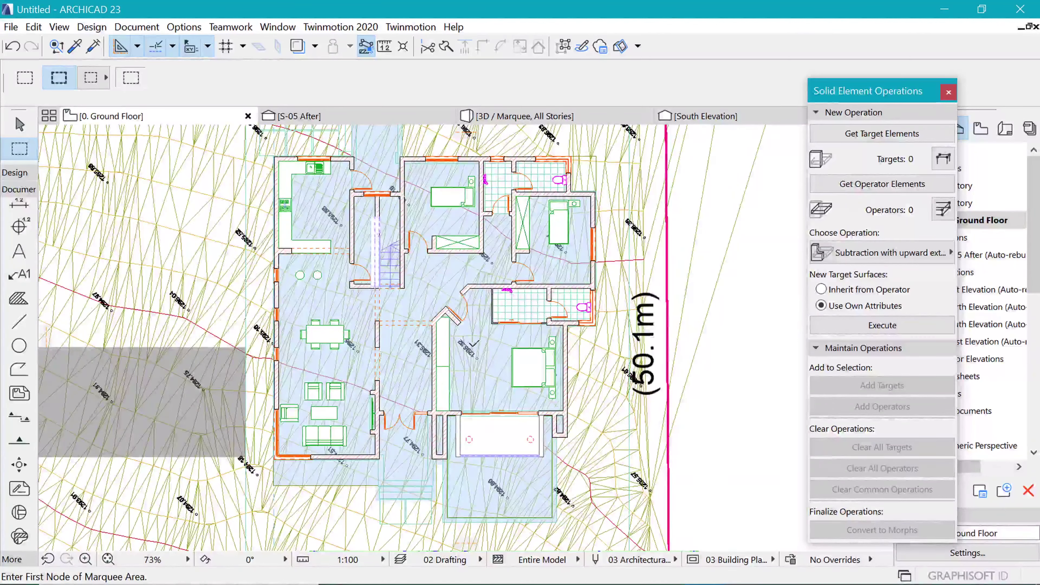
pyautogui.keyDown('shift'); pyautogui.click(487, 394); pyautogui.keyUp('shift')
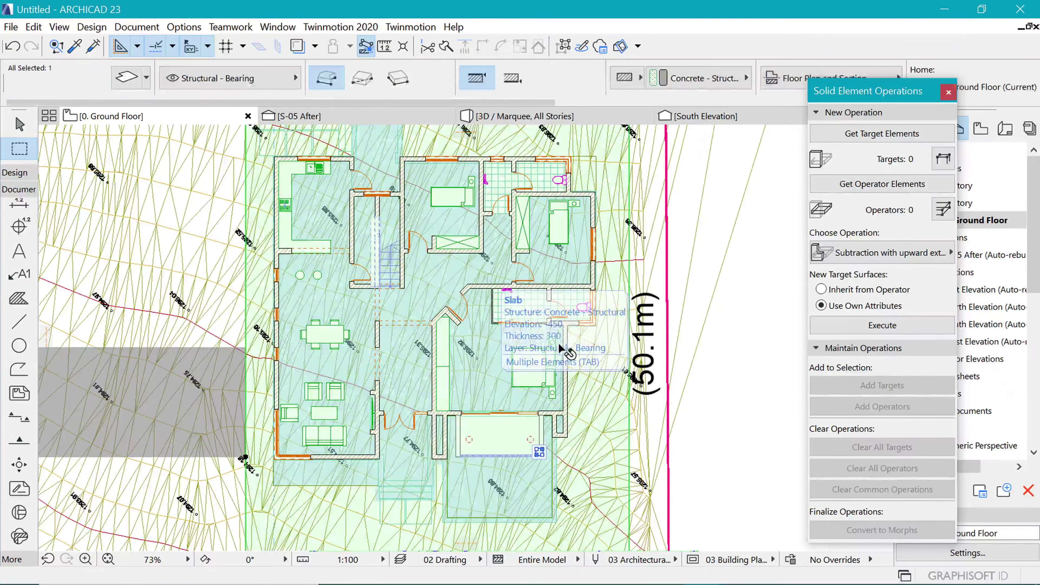
pyautogui.scroll(-4, 488, 394)
pyautogui.scroll(4, 531, 302)
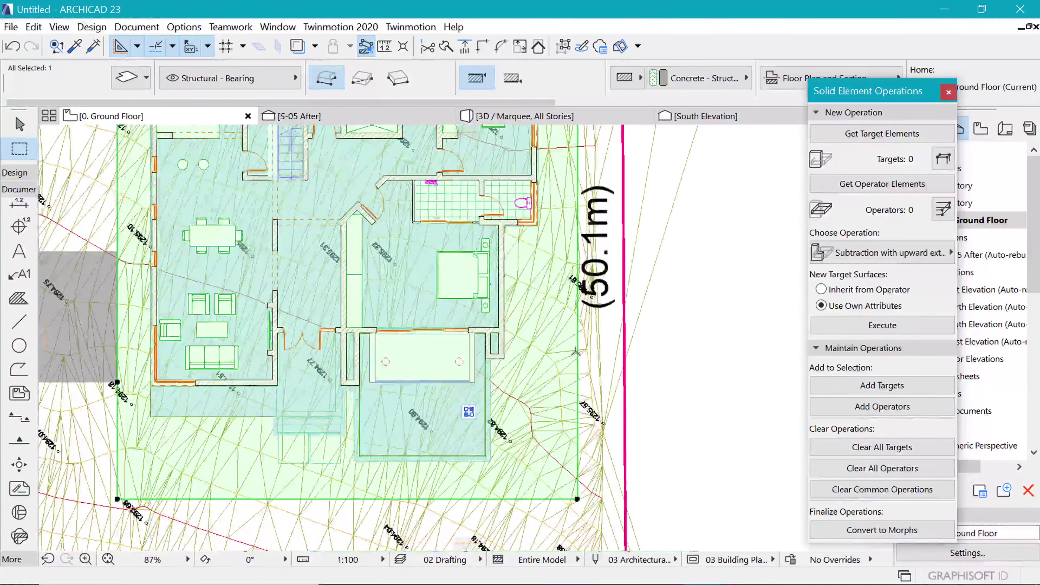
# - Subtract an opening from the platform slab along the rectangular outline of the sunken area in front of the bedroom terrace
pyautogui.click(576, 351)
pyautogui.click(718, 429)
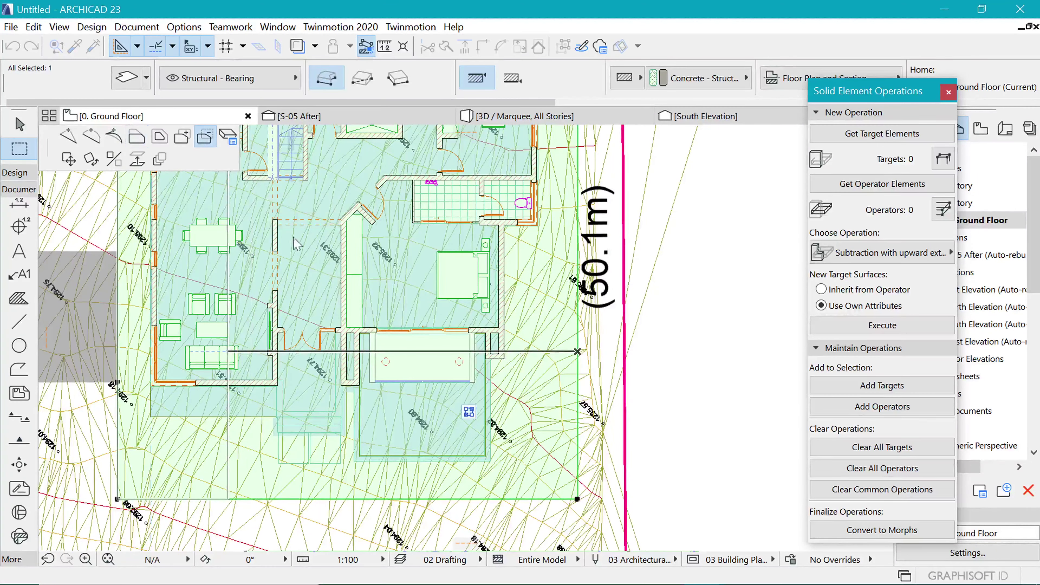
pyautogui.scroll(3, 441, 424)
pyautogui.scroll(-2, 578, 497)
pyautogui.scroll(1, 602, 506)
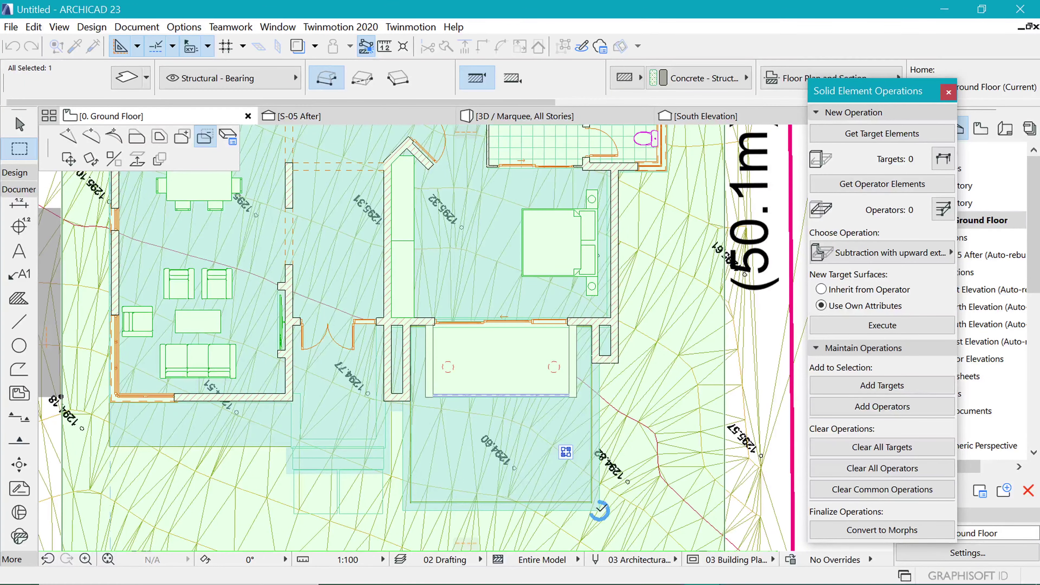
pyautogui.click(601, 510)
pyautogui.click(406, 322)
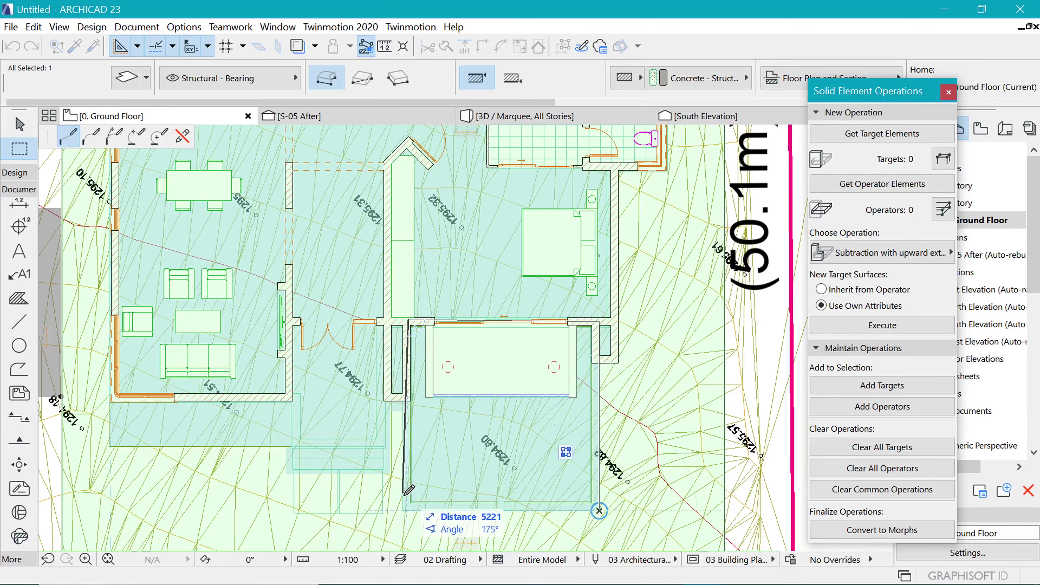
pyautogui.click(402, 510)
pyautogui.click(600, 511)
pyautogui.scroll(1, 388, 329)
pyautogui.scroll(-5, 391, 371)
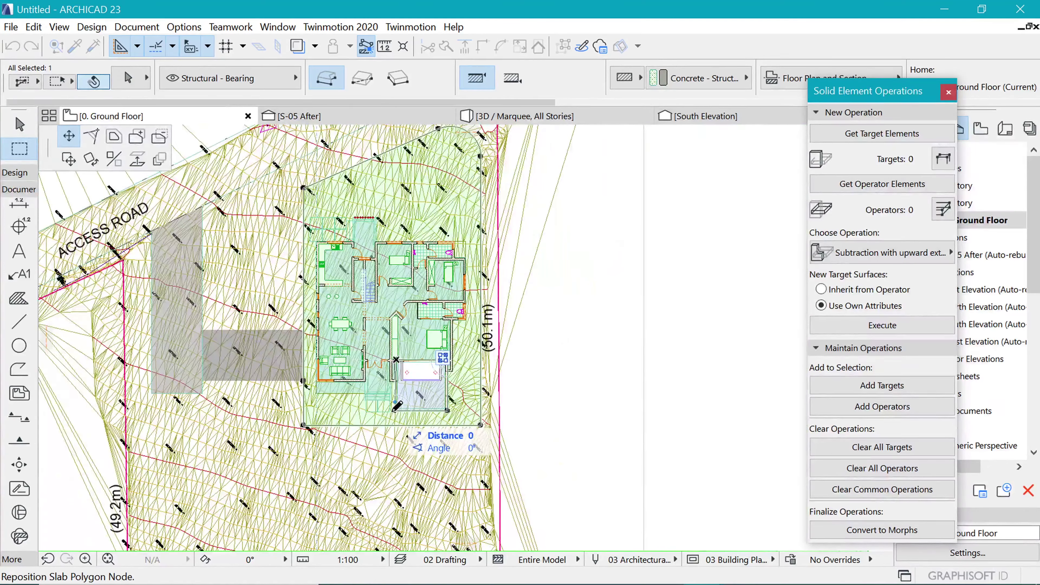
pyautogui.press('Escape')
# - Draw a separate slab with the platform slab's settings, filling the rectangular opening in front of the bedroom terrace
pyautogui.scroll(4, 416, 381)
pyautogui.keyDown('alt'); pyautogui.click(576, 491); pyautogui.keyUp('alt')
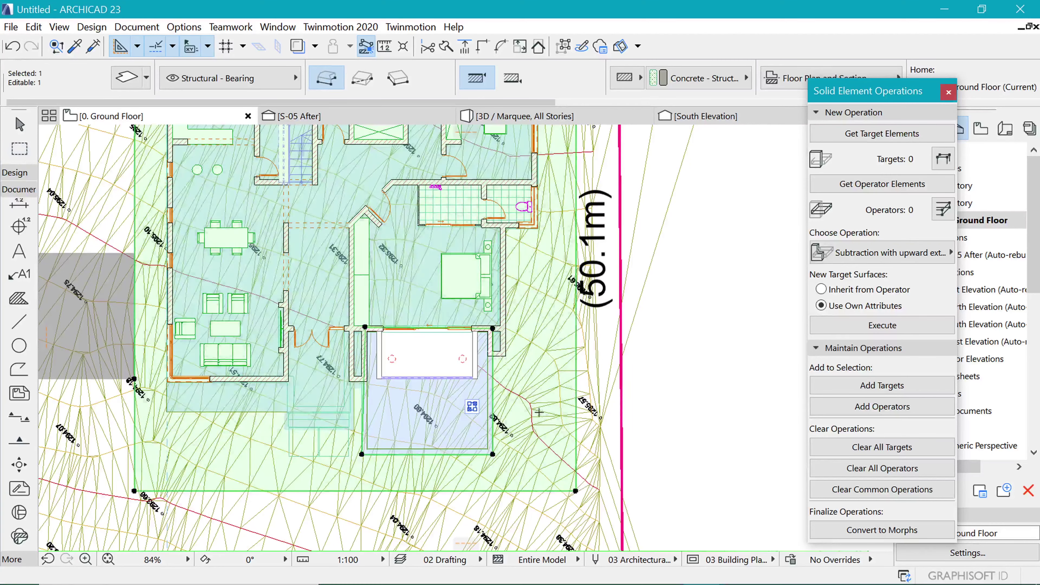
pyautogui.press('Escape')
pyautogui.click(493, 454)
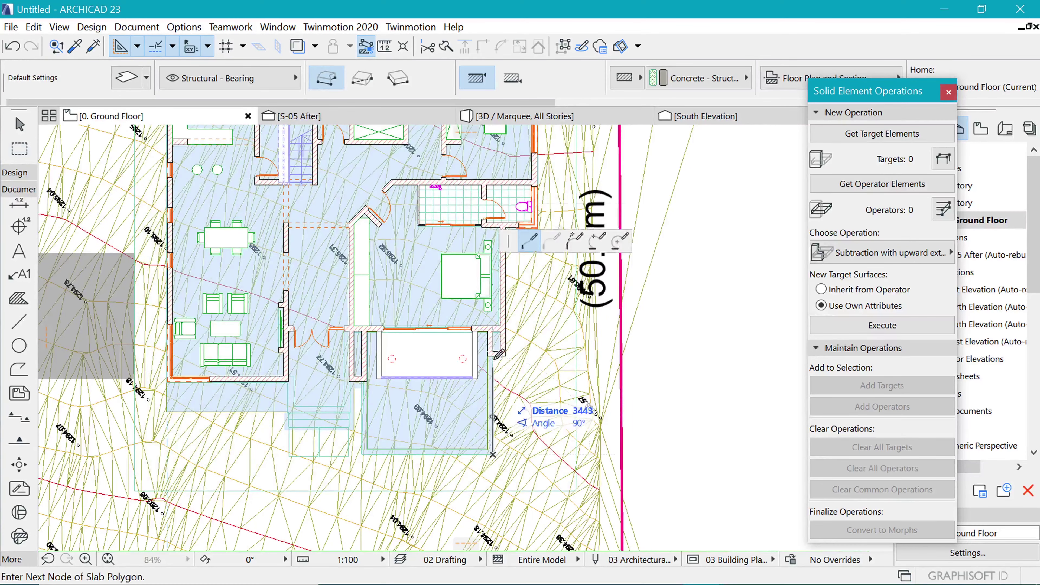
pyautogui.click(493, 327)
pyautogui.click(364, 450)
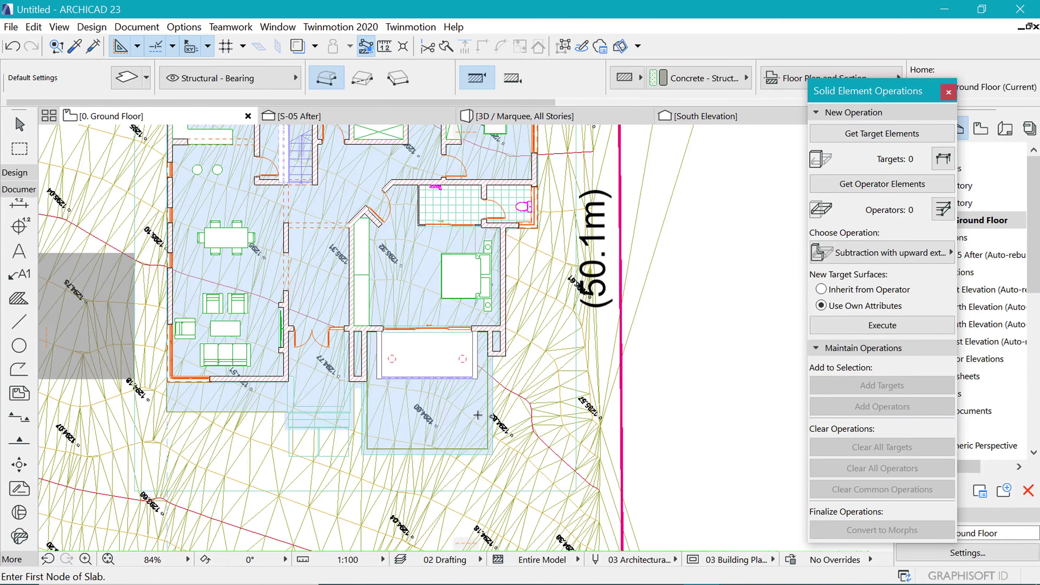
# - Move section line S-05 so it cuts through the new rectangular slab, and open its section with the current view settings
pyautogui.scroll(-5, 439, 397)
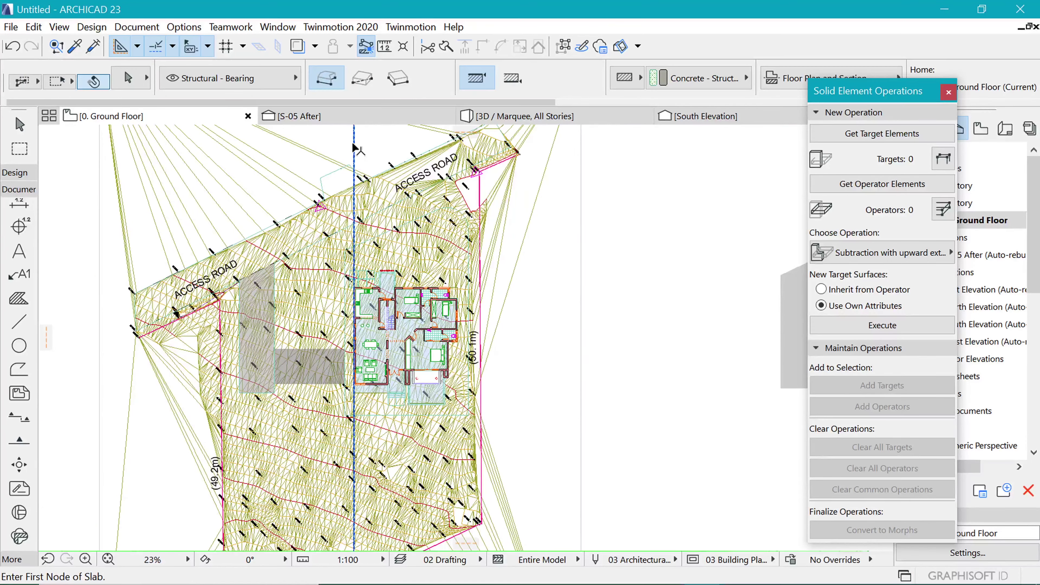
pyautogui.click(353, 146)
pyautogui.moveTo(350, 148); pyautogui.dragTo(426, 215)
pyautogui.rightClick(642, 227)
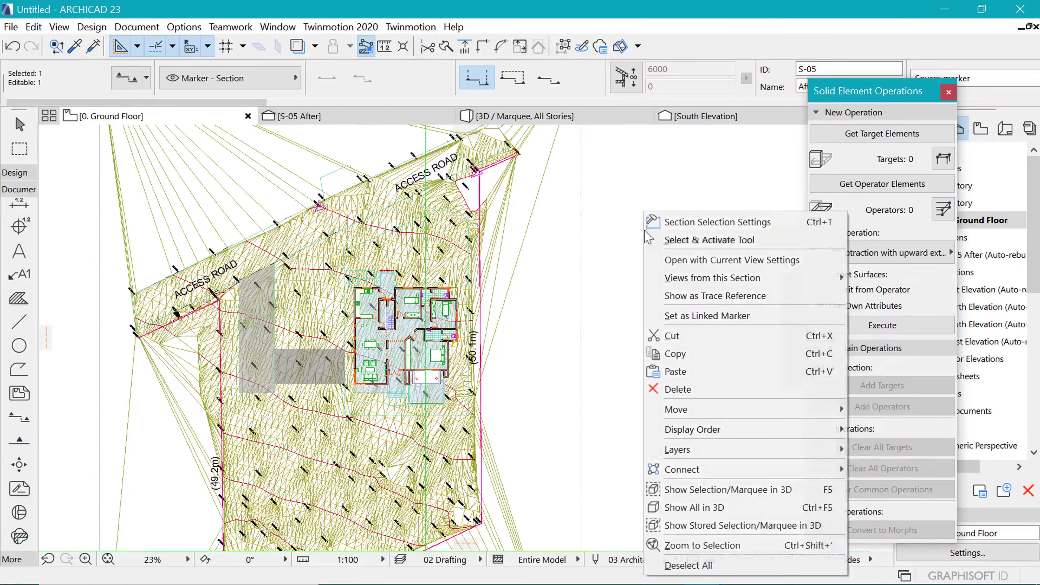
pyautogui.click(708, 260)
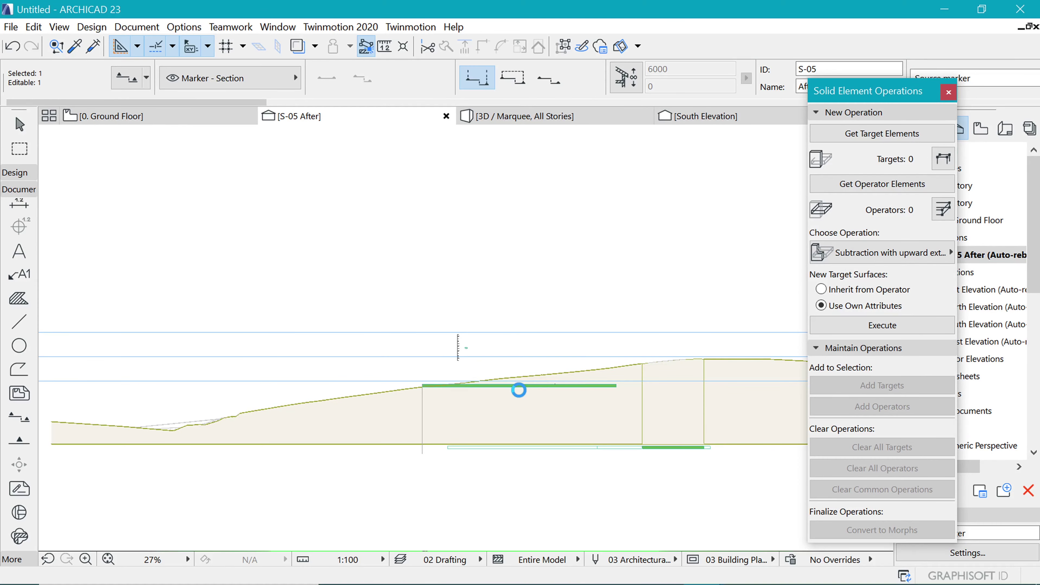
# - Move the new rectangular slab straight down in the section until its top meets the underside of the sunken area's base slab
pyautogui.scroll(8, 497, 433)
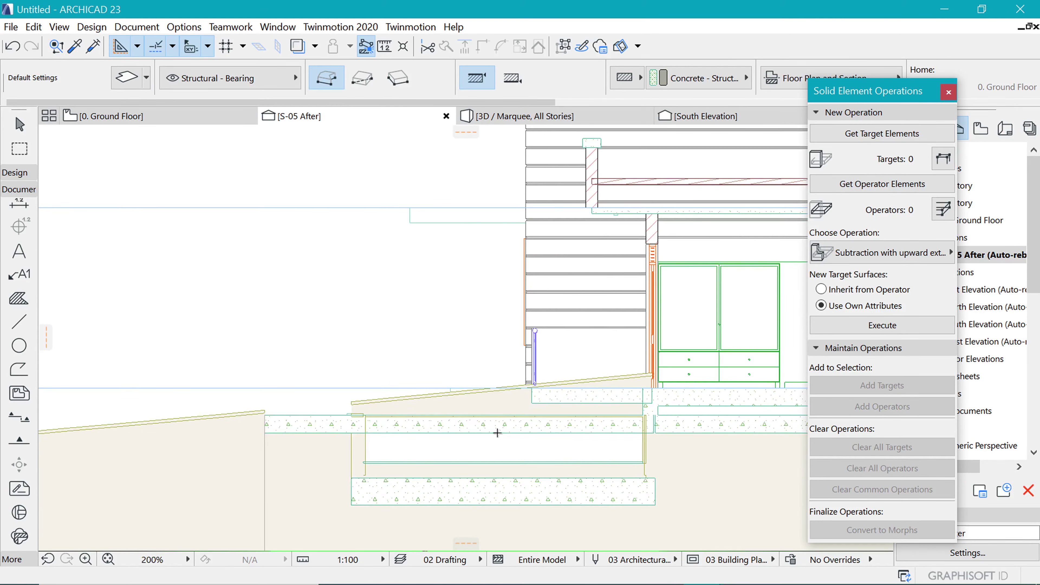
pyautogui.click(467, 428)
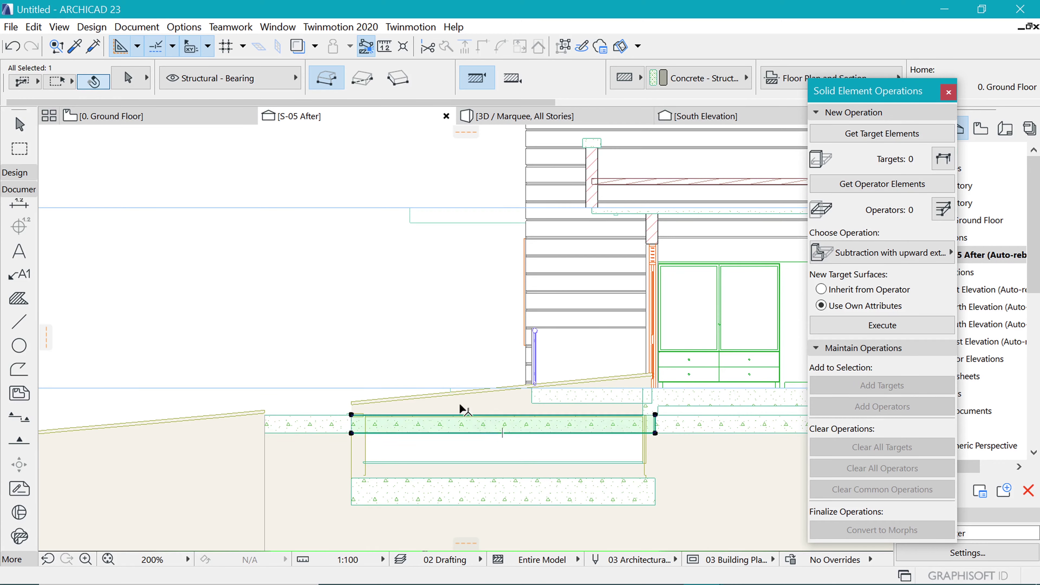
pyautogui.click(465, 414)
pyautogui.scroll(-2, 487, 345)
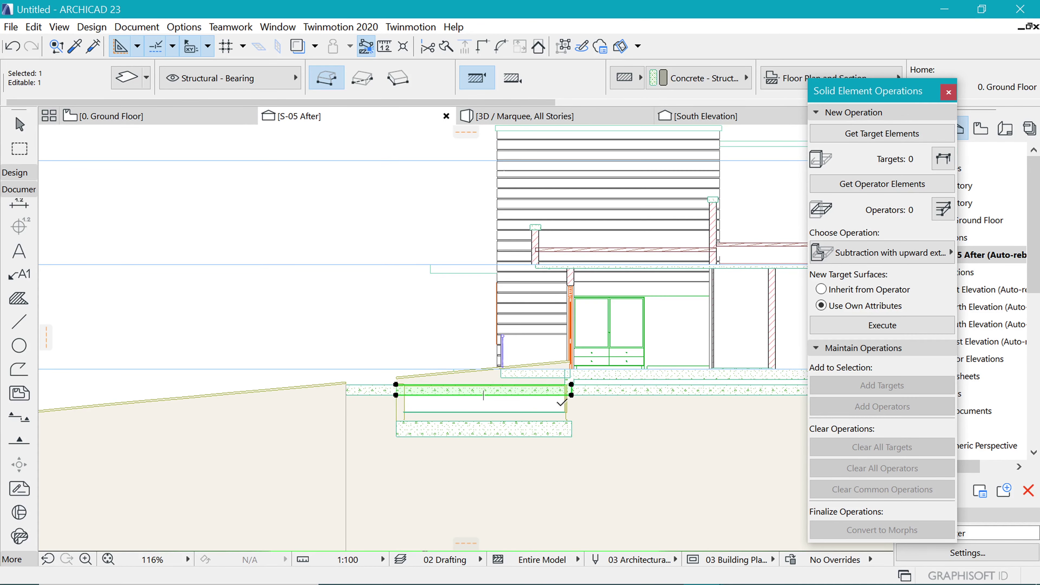
pyautogui.hotkey('ctrl', 'd')
pyautogui.click(572, 385)
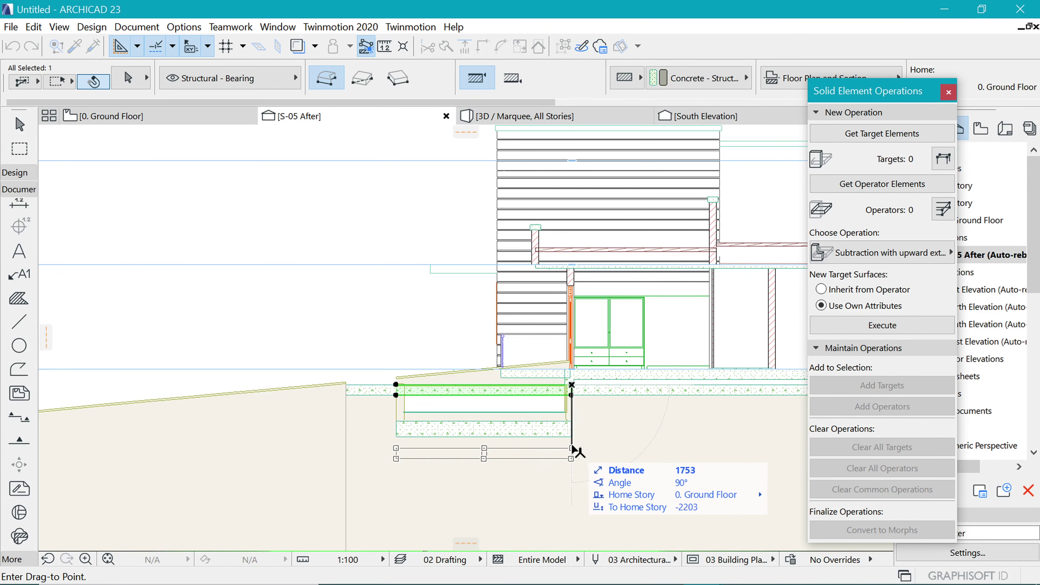
pyautogui.click(572, 438)
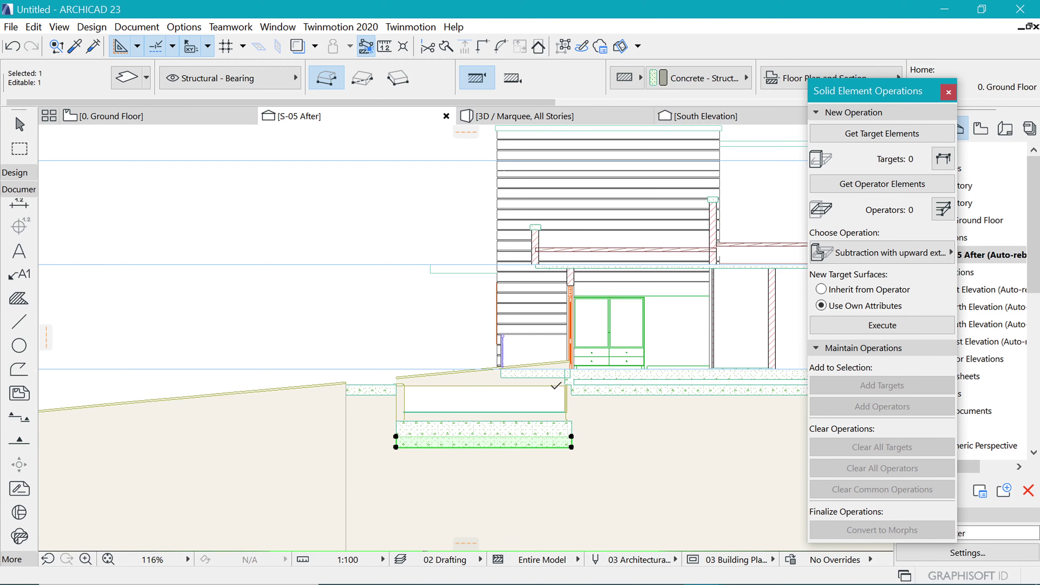
# - Set the lowered slab as operator and both terrain meshes as targets, and execute Subtraction with upward extrusion
pyautogui.scroll(-1, 540, 368)
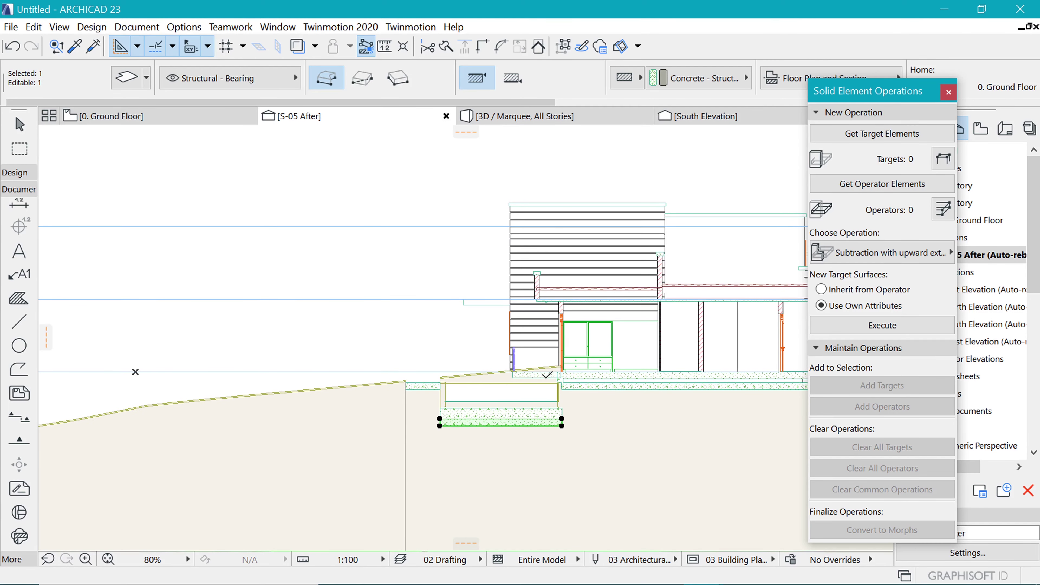
pyautogui.scroll(-1, 295, 281)
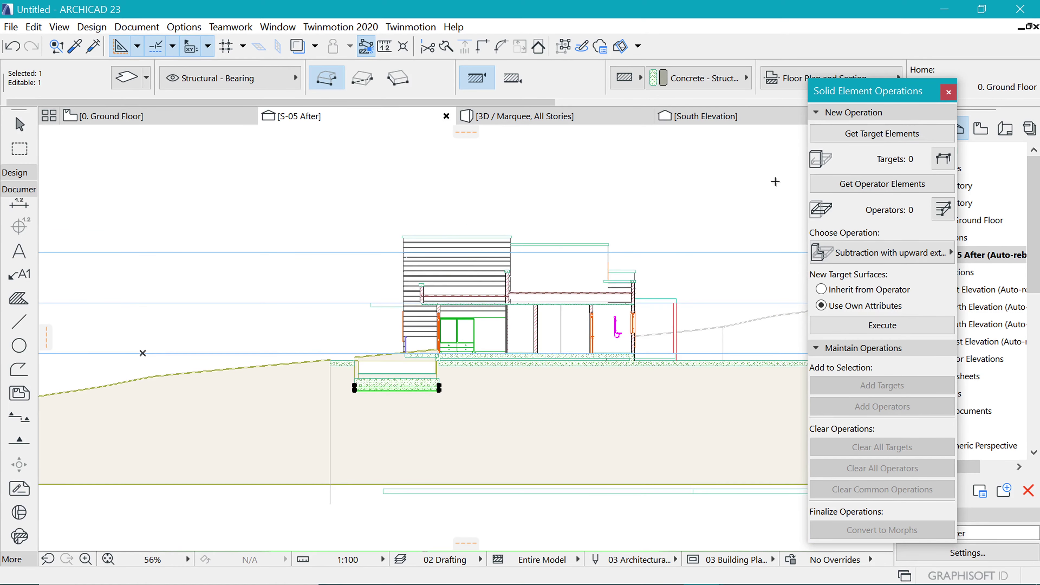
pyautogui.scroll(4, 413, 359)
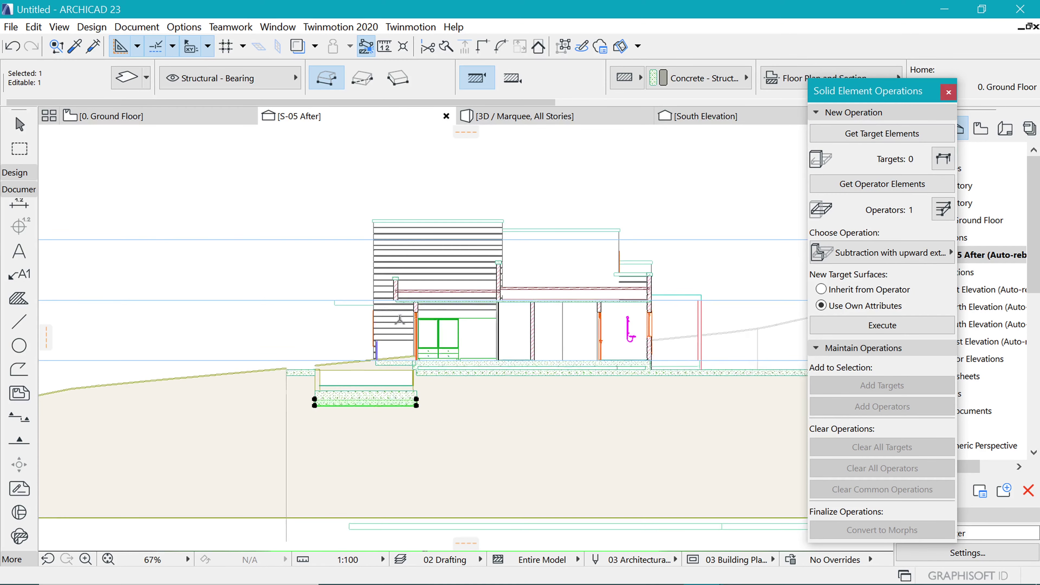
pyautogui.press('Escape')
pyautogui.click(283, 362)
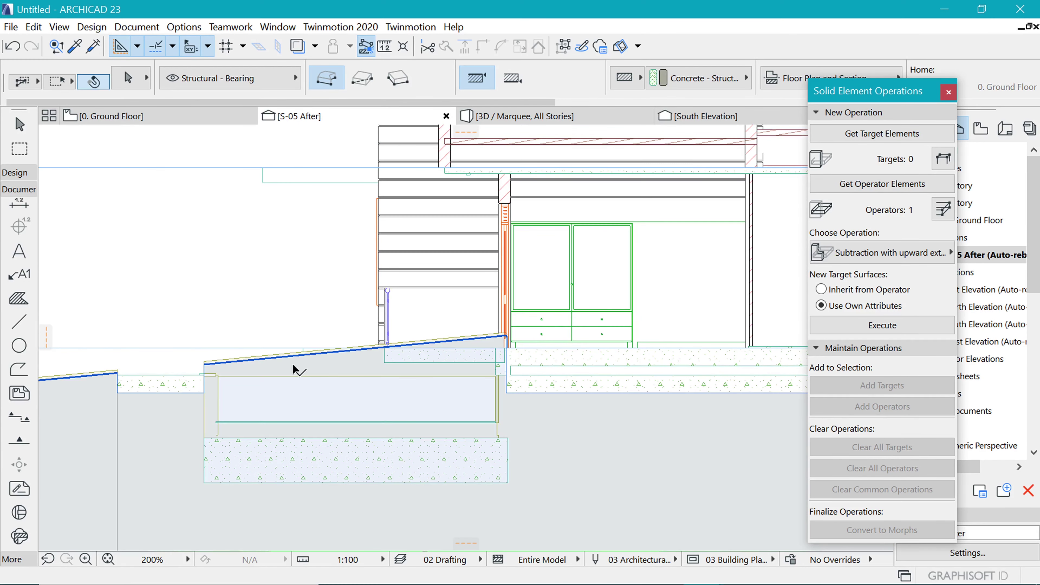
pyautogui.scroll(2, 298, 348)
pyautogui.scroll(2, 298, 348)
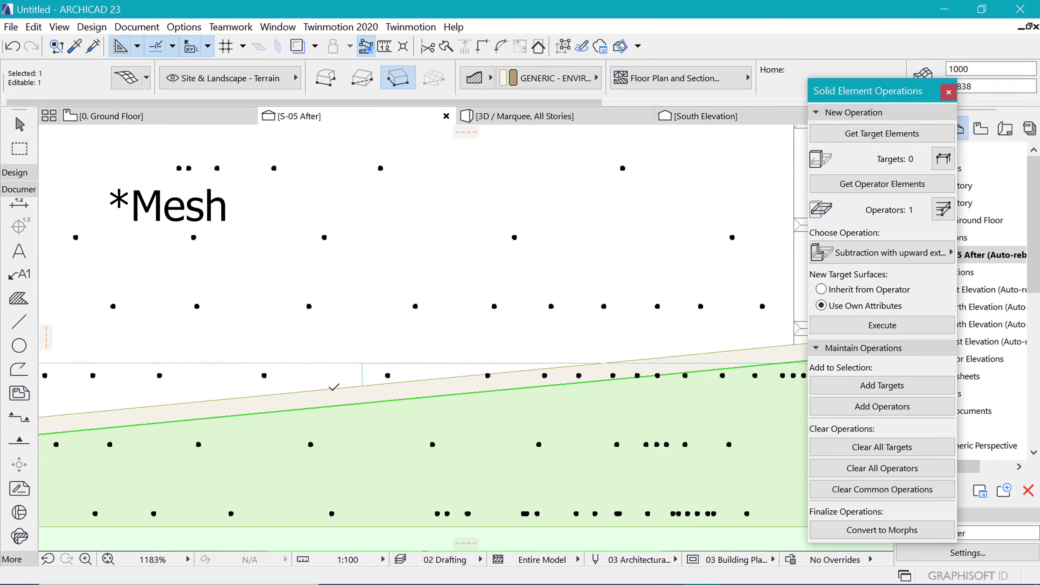
pyautogui.keyDown('shift'); pyautogui.click(337, 400); pyautogui.keyUp('shift')
pyautogui.scroll(1, 330, 333)
pyautogui.scroll(-4, 330, 333)
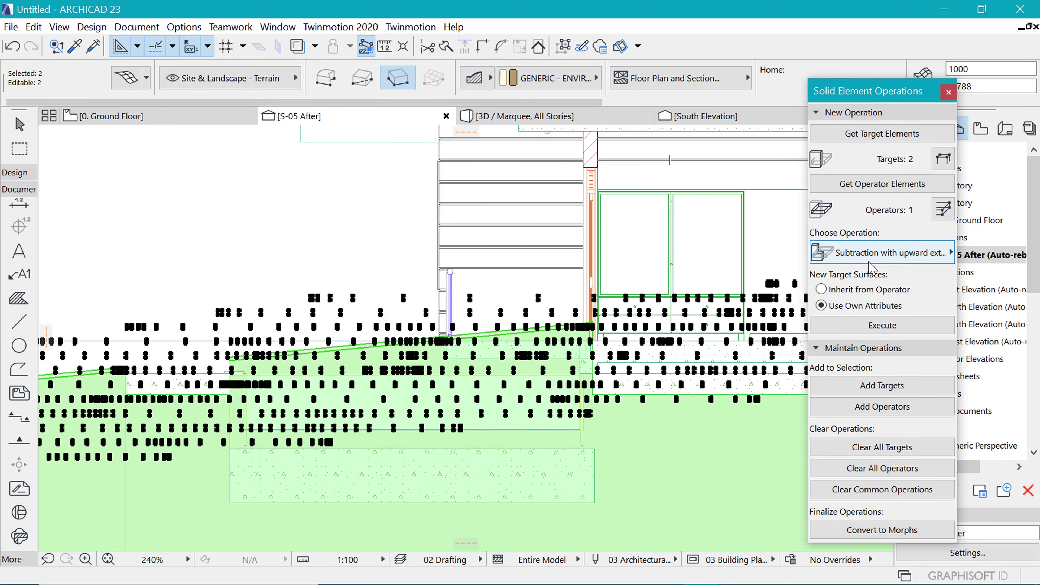
pyautogui.click(864, 328)
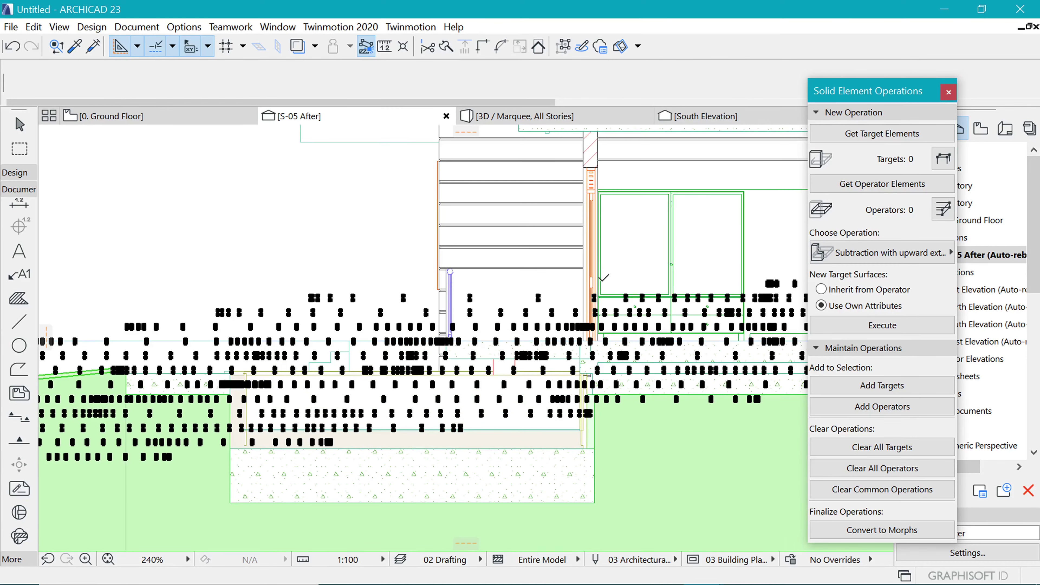
pyautogui.press('Escape')
pyautogui.scroll(-3, 666, 314)
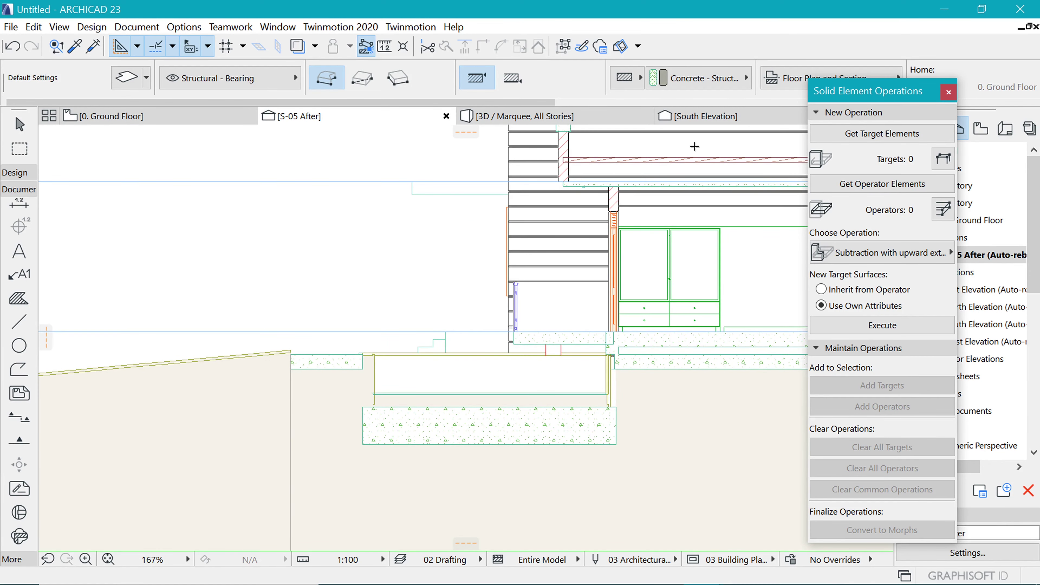
# - Examine the house and the excavated rectangular area in front of it in the 3D view
pyautogui.click(524, 116)
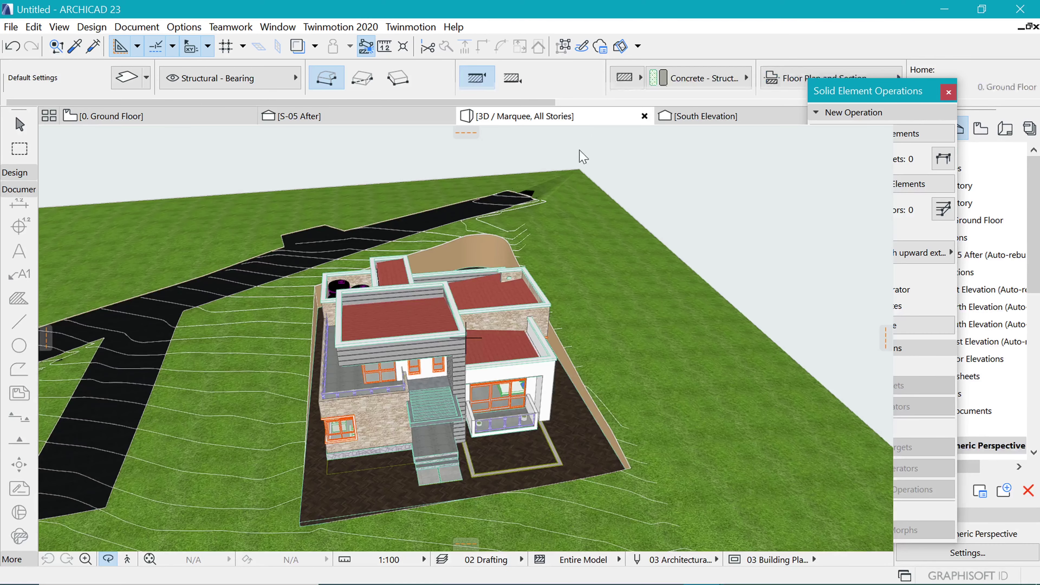
pyautogui.keyDown('shift'); pyautogui.moveTo(621, 364); pyautogui.dragTo(573, 338, button='middle'); pyautogui.keyUp('shift')
pyautogui.moveTo(573, 338); pyautogui.dragTo(397, 406)
pyautogui.moveTo(462, 414); pyautogui.dragTo(400, 311)
# - Set the default slab elevation to -550 on the ground floor, with a thickness of 300
pyautogui.press('F2')
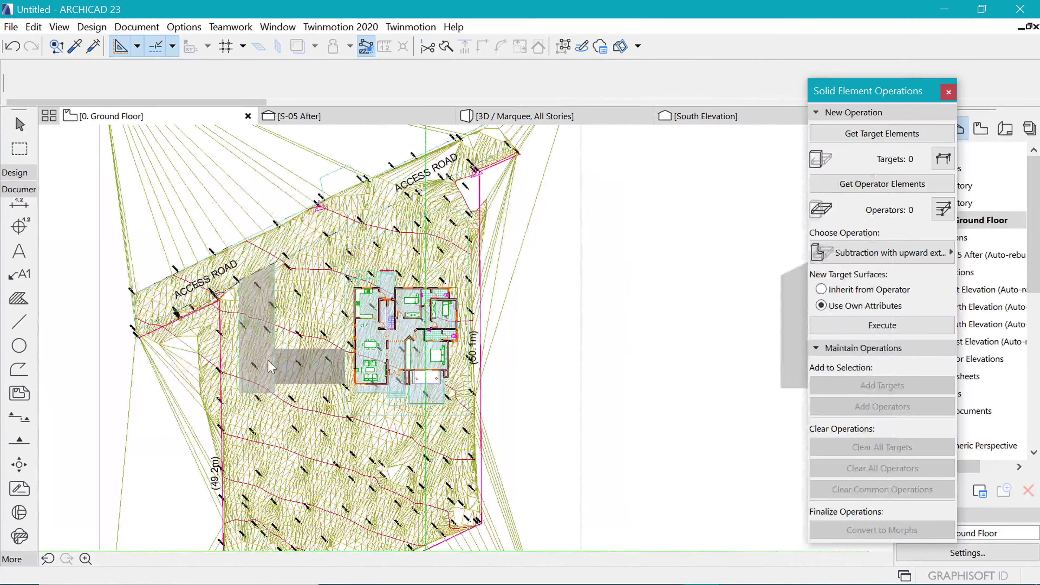
pyautogui.click(290, 358)
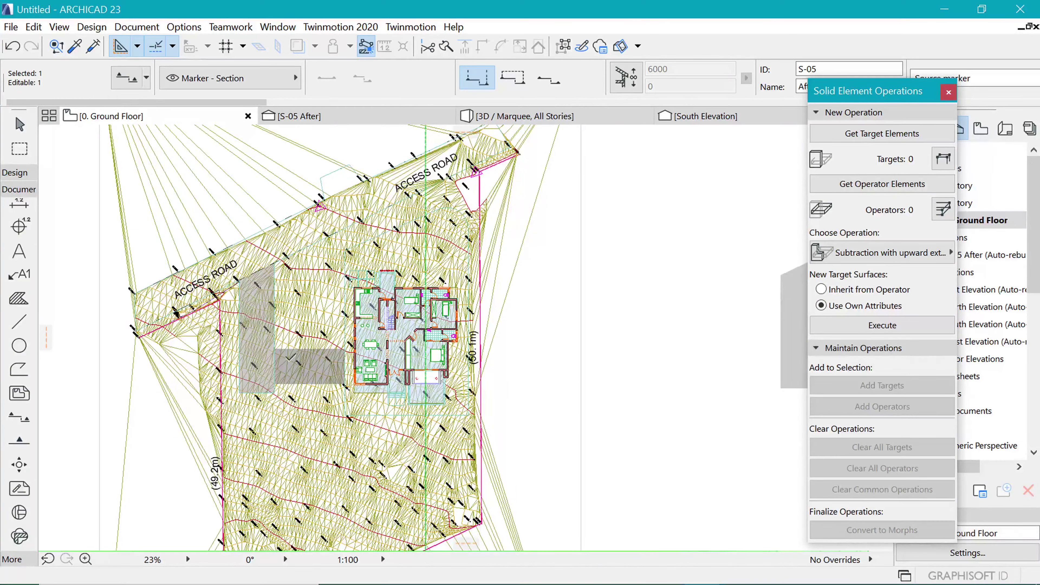
pyautogui.scroll(8, 251, 366)
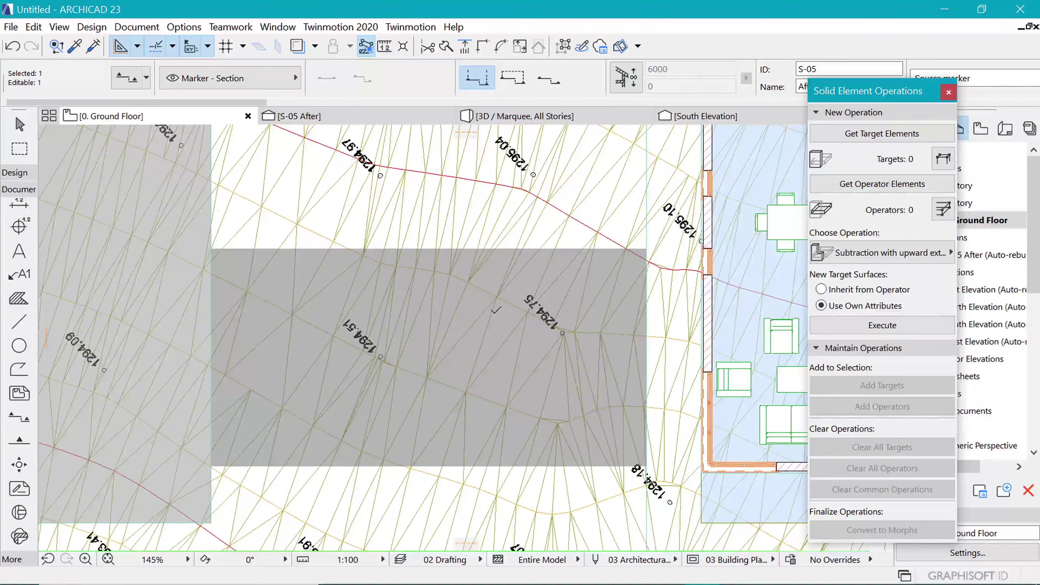
pyautogui.scroll(-2, 515, 321)
pyautogui.keyDown('alt'); pyautogui.click(607, 266); pyautogui.keyUp('alt')
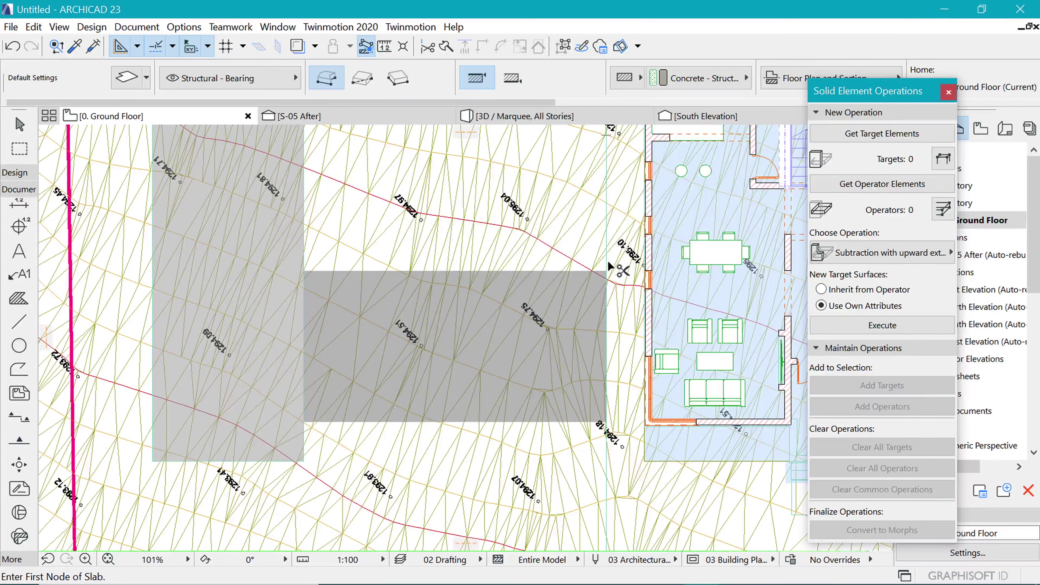
pyautogui.hotkey('ctrl', 't')
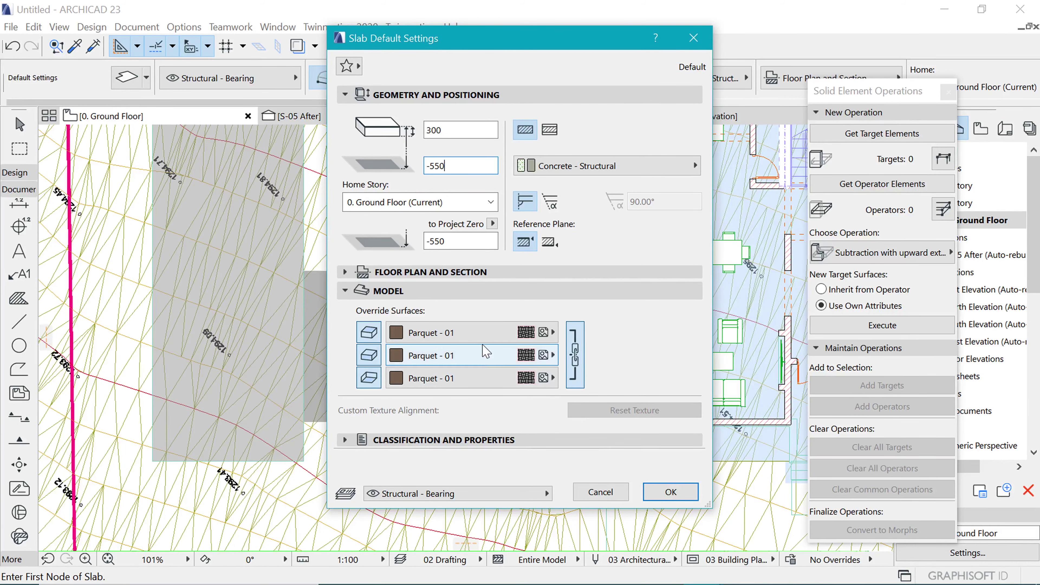
pyautogui.click(493, 332)
pyautogui.scroll(-2, 722, 494)
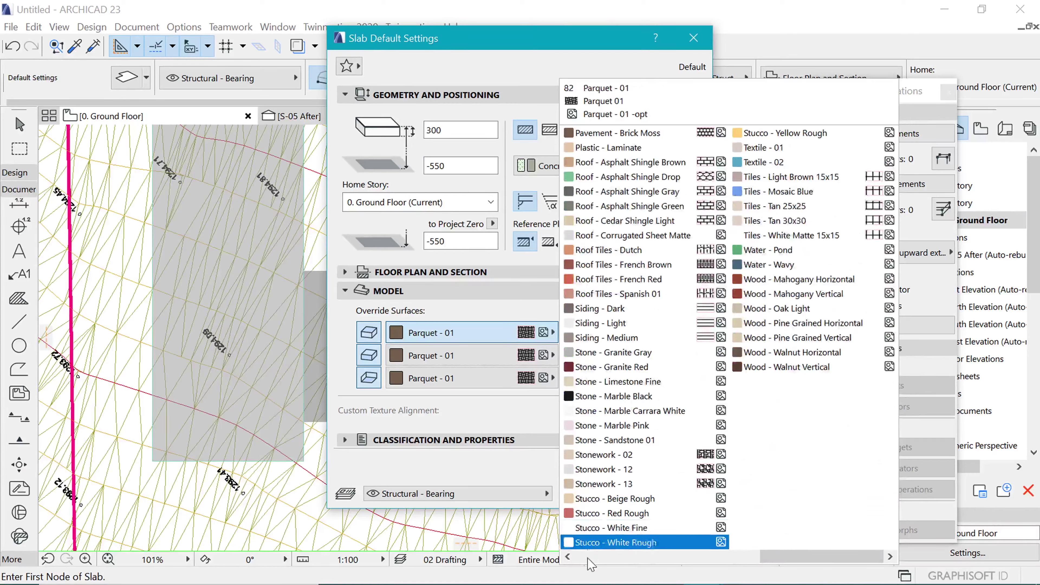
pyautogui.scroll(3, 590, 558)
pyautogui.scroll(-2, 694, 532)
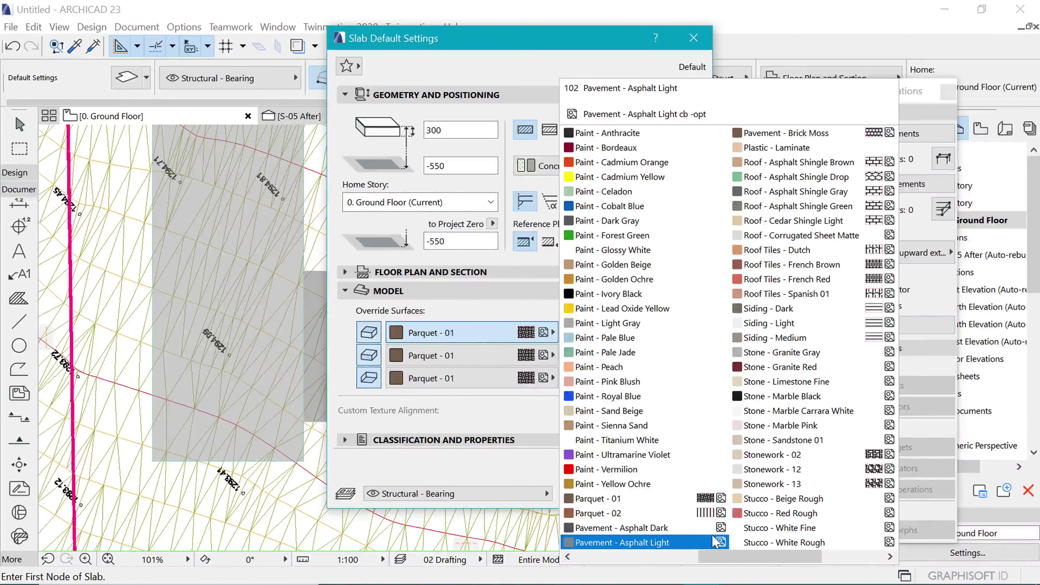
pyautogui.scroll(1, 739, 537)
pyautogui.click(781, 536)
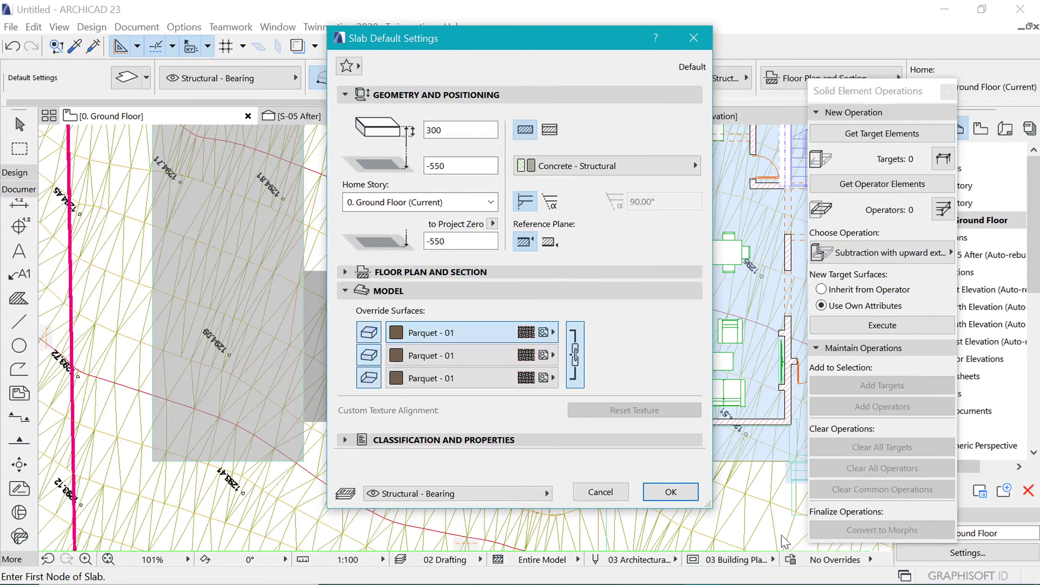
# - Accept the slab defaults and draw a rectangular slab over the dark gray rectangle between the long gray strip and the house
pyautogui.click(671, 491)
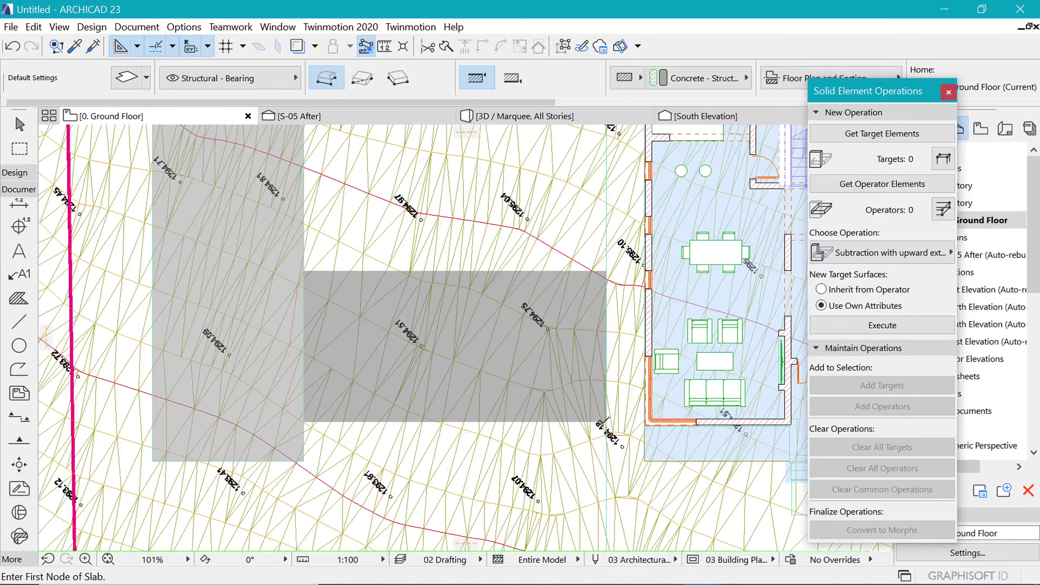
pyautogui.click(606, 271)
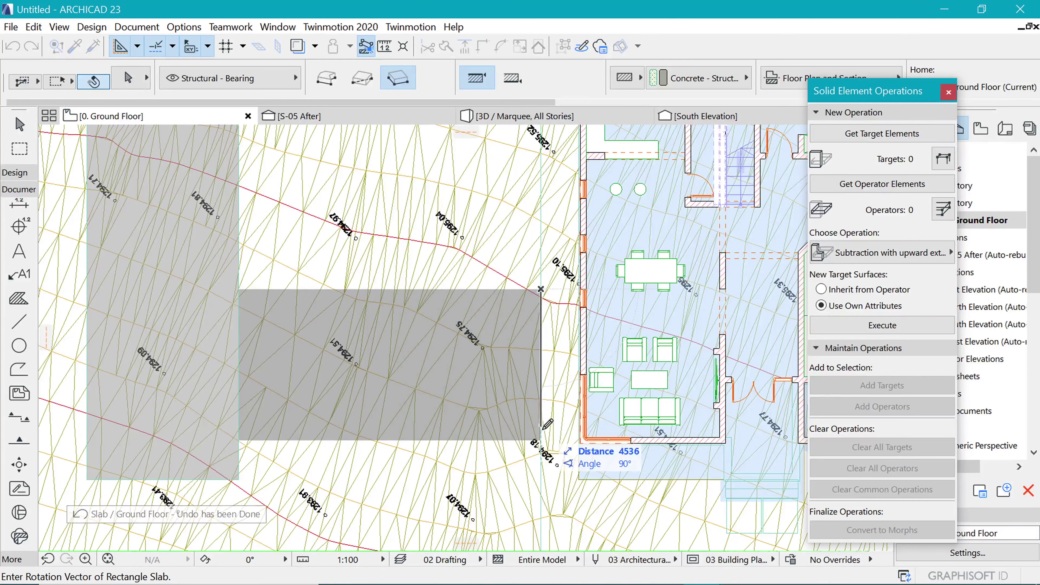
pyautogui.click(540, 440)
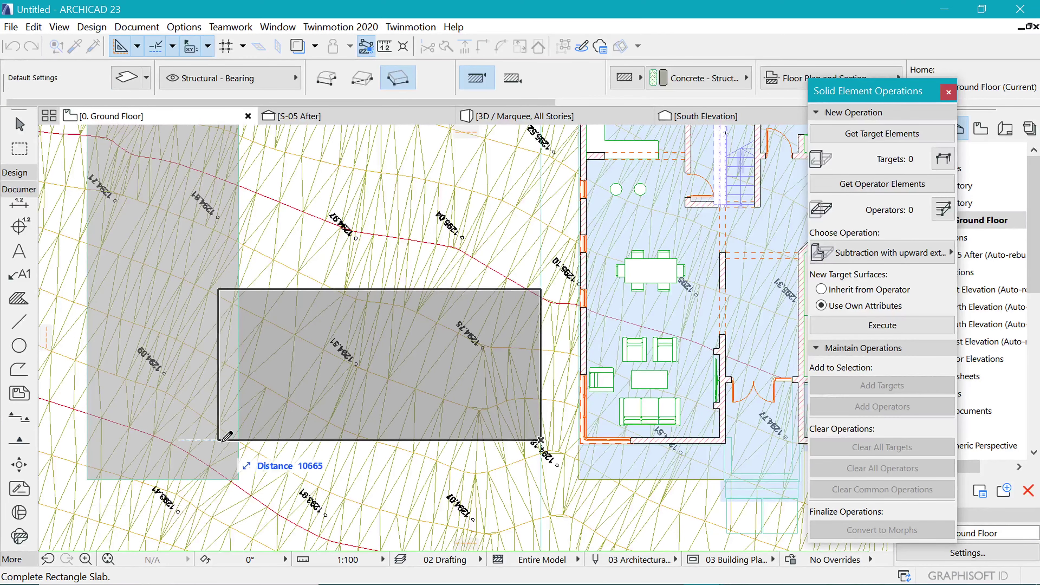
pyautogui.click(242, 439)
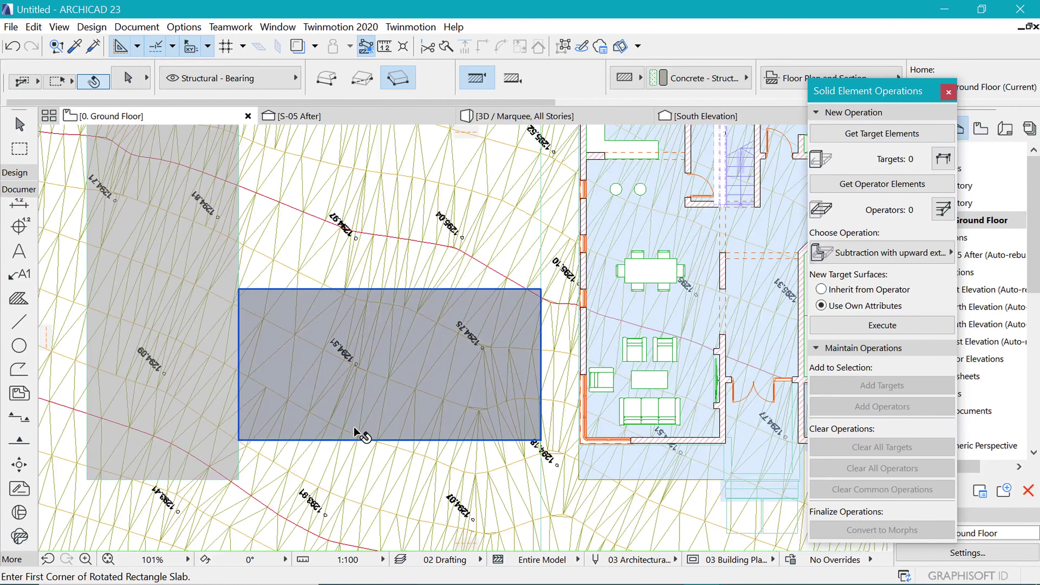
# - Examine the location of the new rectangular slab beside the house in the 3D view
pyautogui.keyDown('shift'); pyautogui.click(423, 327); pyautogui.keyUp('shift')
pyautogui.scroll(-4, 387, 342)
pyautogui.scroll(2, 406, 361)
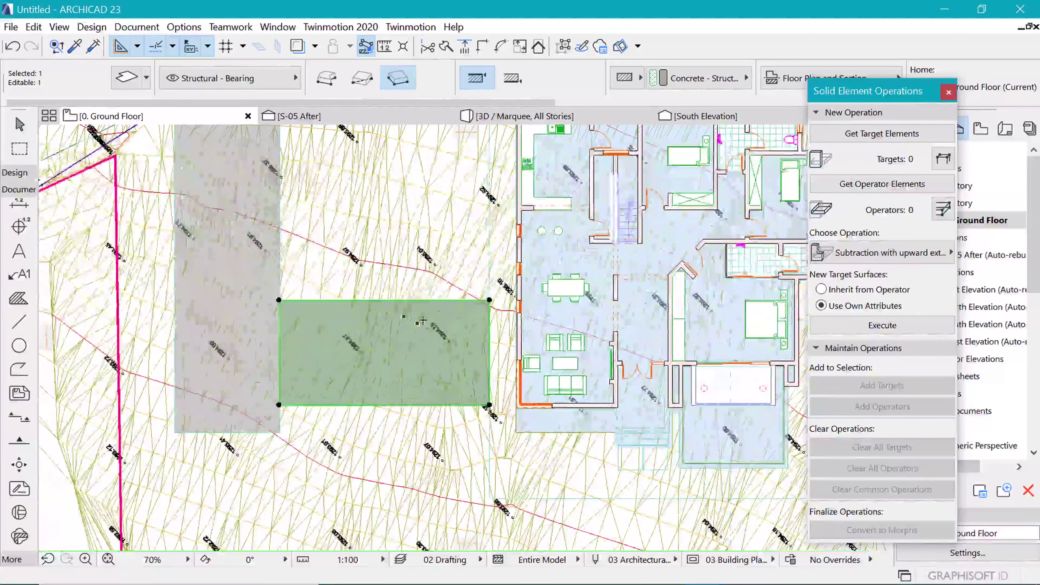
pyautogui.click(524, 116)
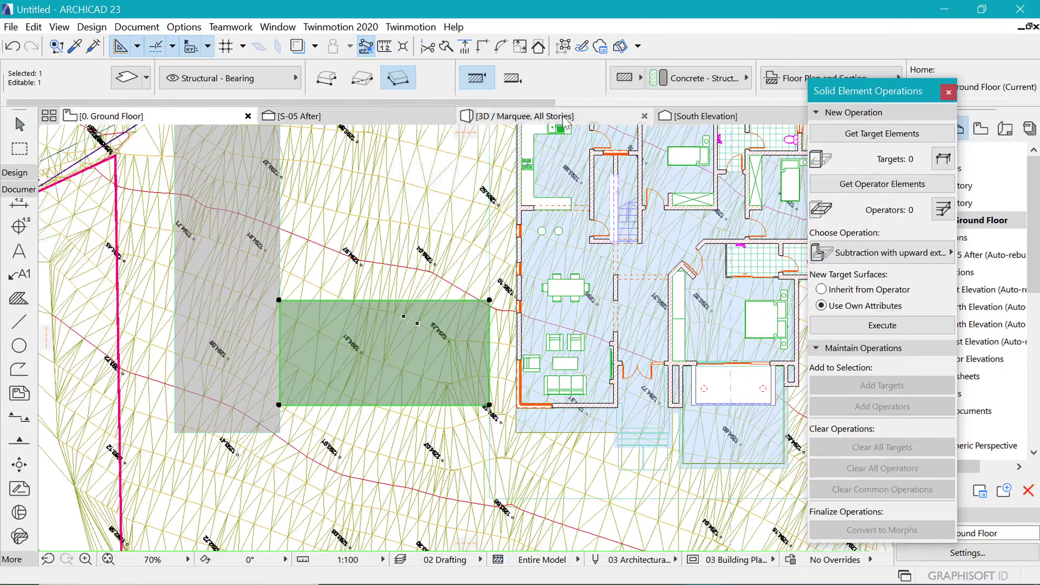
pyautogui.keyDown('shift'); pyautogui.moveTo(238, 396); pyautogui.dragTo(394, 446, button='middle'); pyautogui.keyUp('shift')
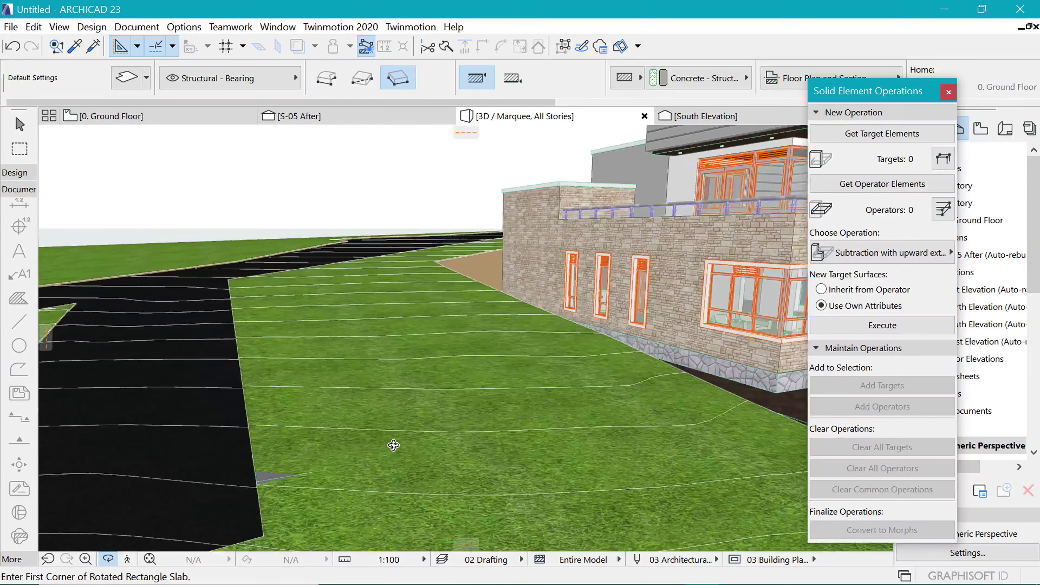
pyautogui.keyDown('shift'); pyautogui.moveTo(379, 490); pyautogui.dragTo(351, 492, button='middle'); pyautogui.keyUp('shift')
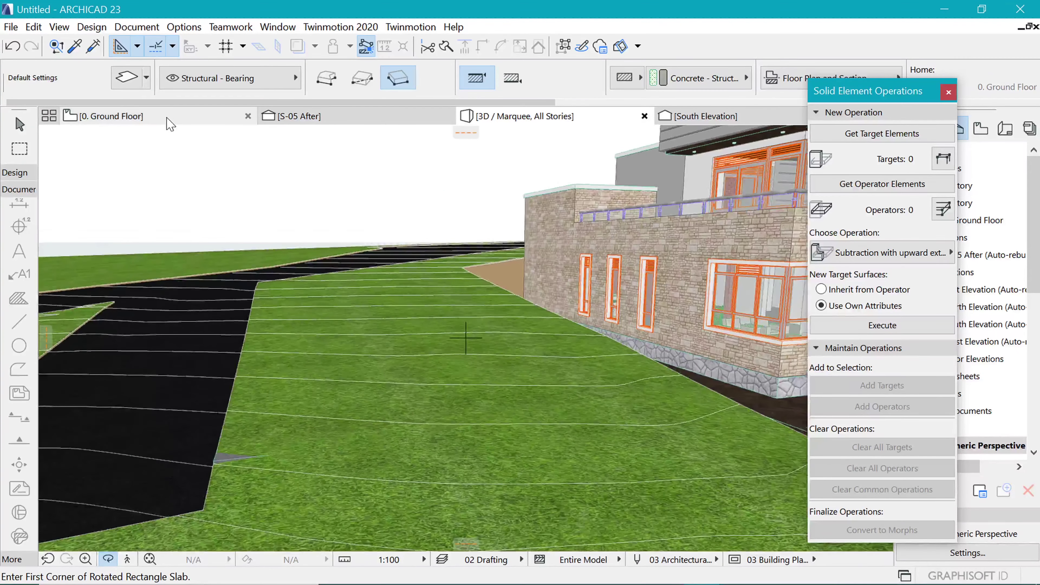
pyautogui.click(164, 116)
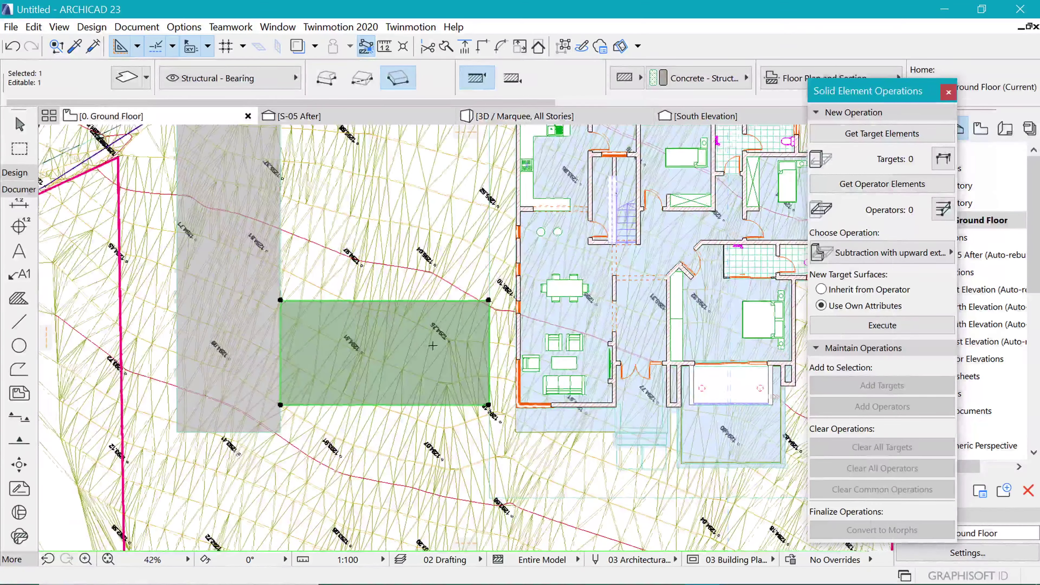
# - Move section line S-05 so it cuts through the new slab beside the house, and open its section with the current view settings
pyautogui.scroll(-3, 487, 355)
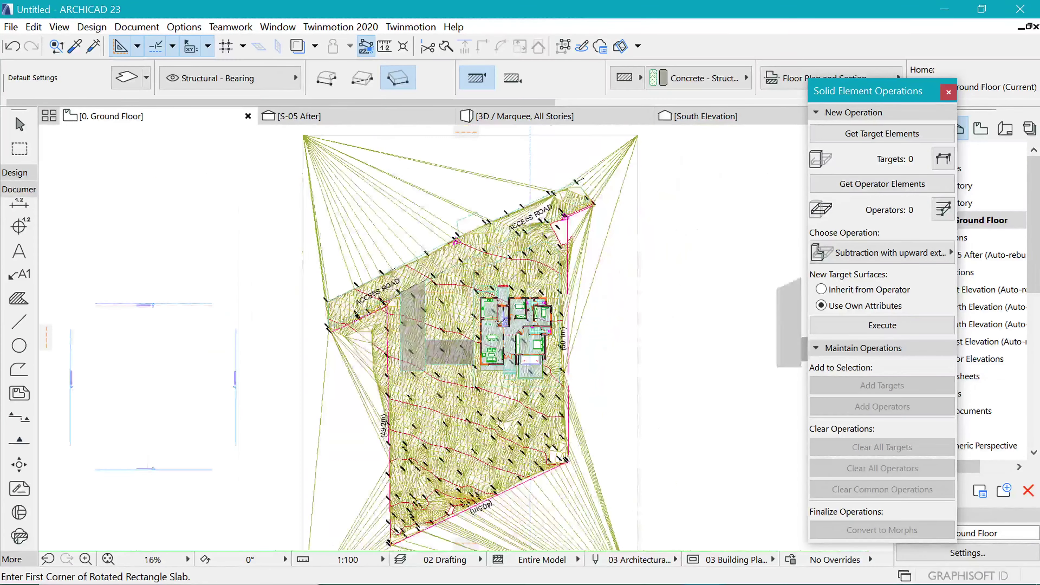
pyautogui.press('Escape')
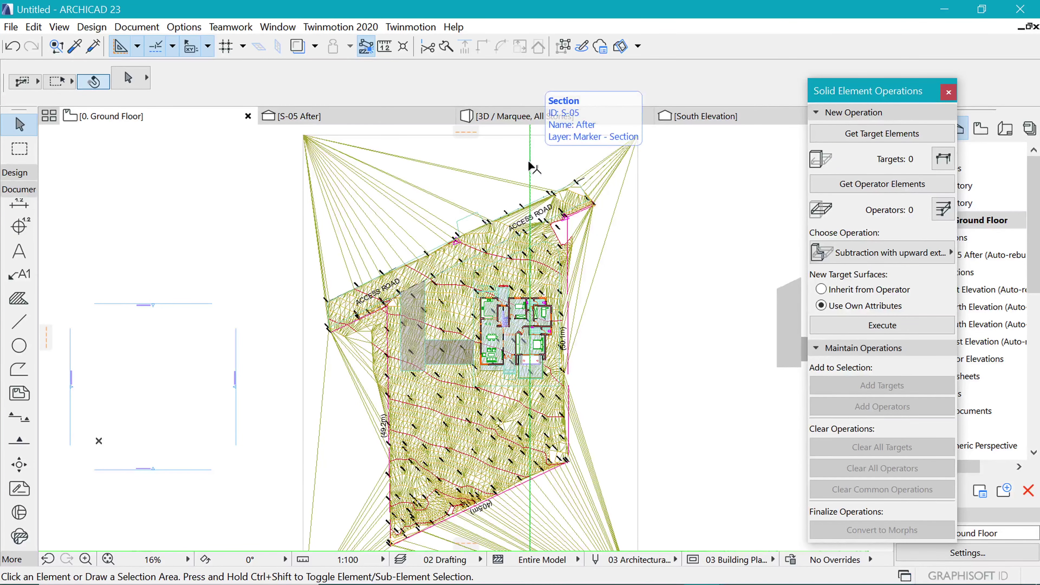
pyautogui.click(534, 175)
pyautogui.click(530, 175)
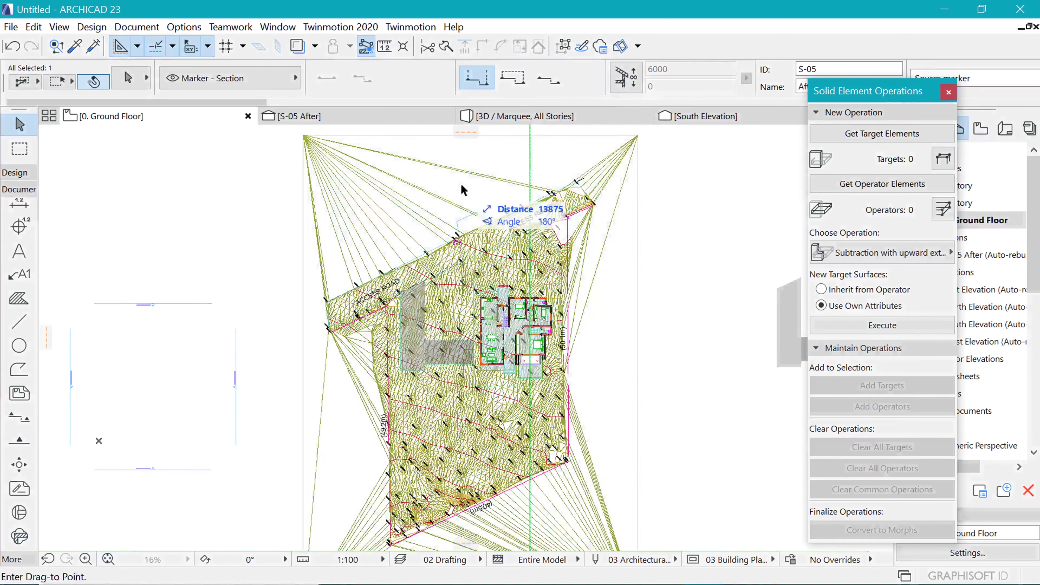
pyautogui.click(446, 179)
pyautogui.rightClick(659, 188)
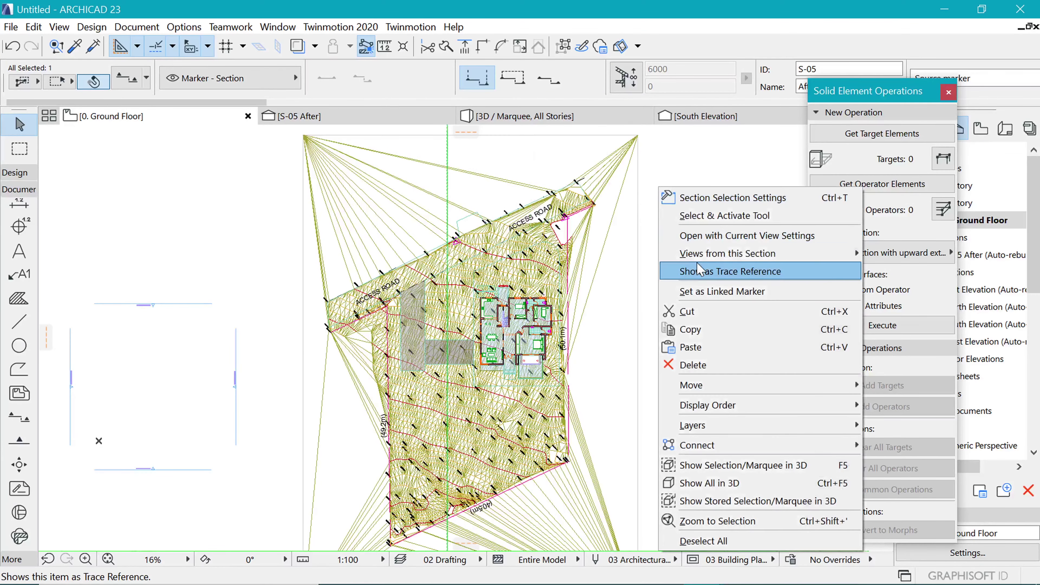
pyautogui.click(713, 235)
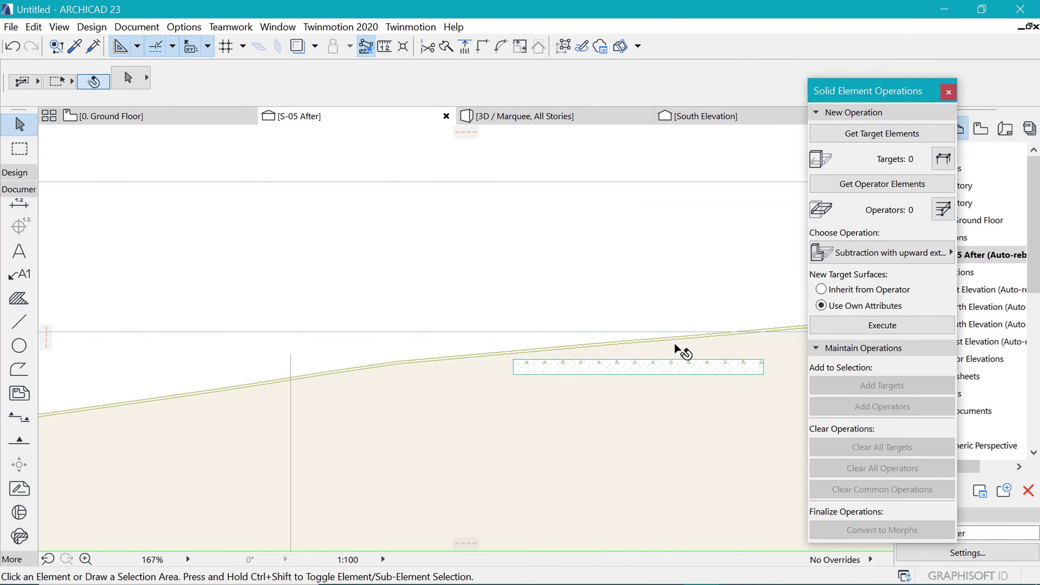
# - Set the new slab as operator and both terrain meshes as targets, and execute Subtraction with upward extrusion
pyautogui.scroll(2, 417, 385)
pyautogui.click(476, 429)
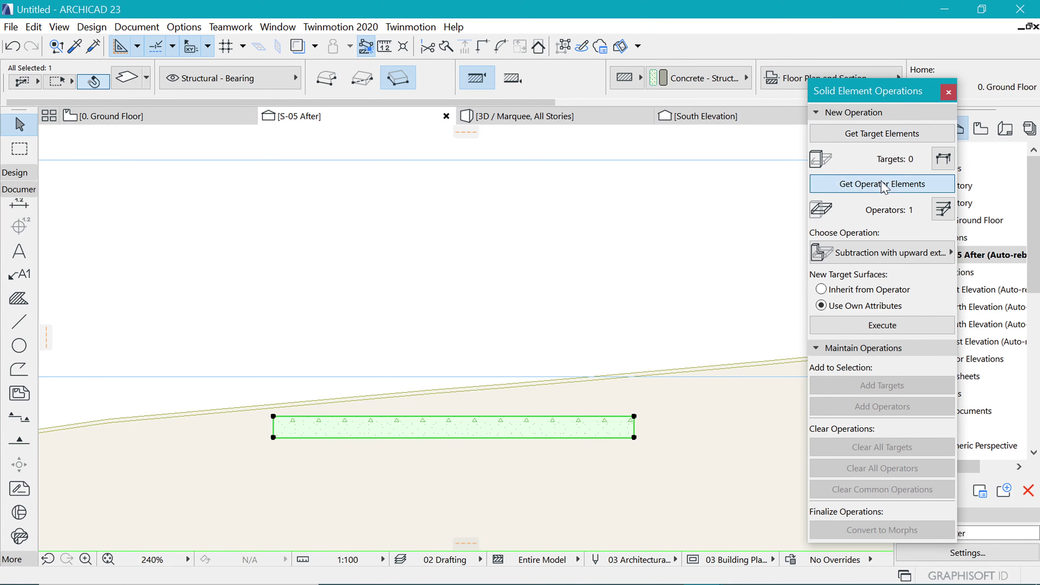
pyautogui.press('Escape')
pyautogui.scroll(7, 682, 363)
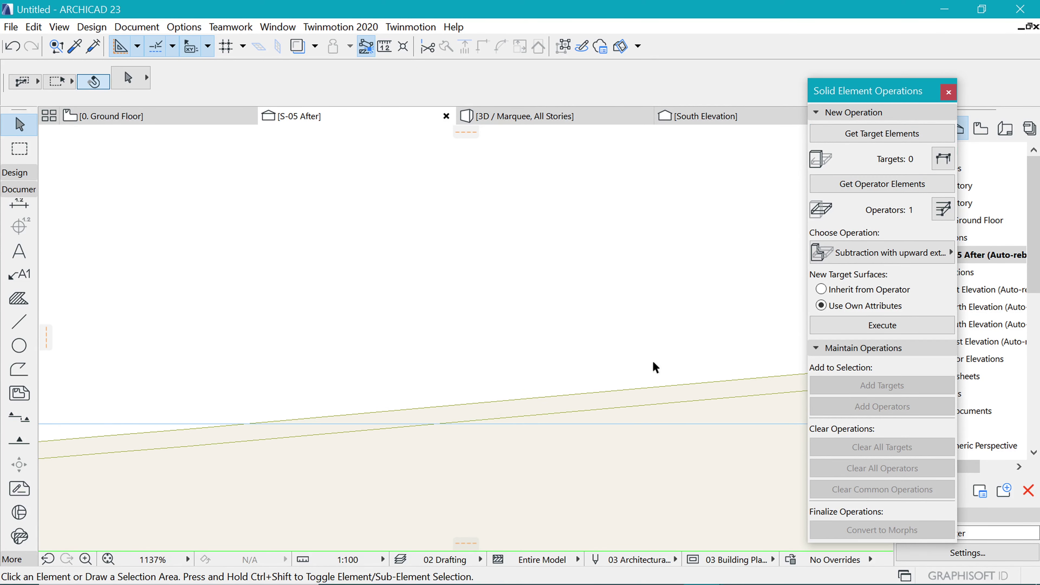
pyautogui.click(658, 389)
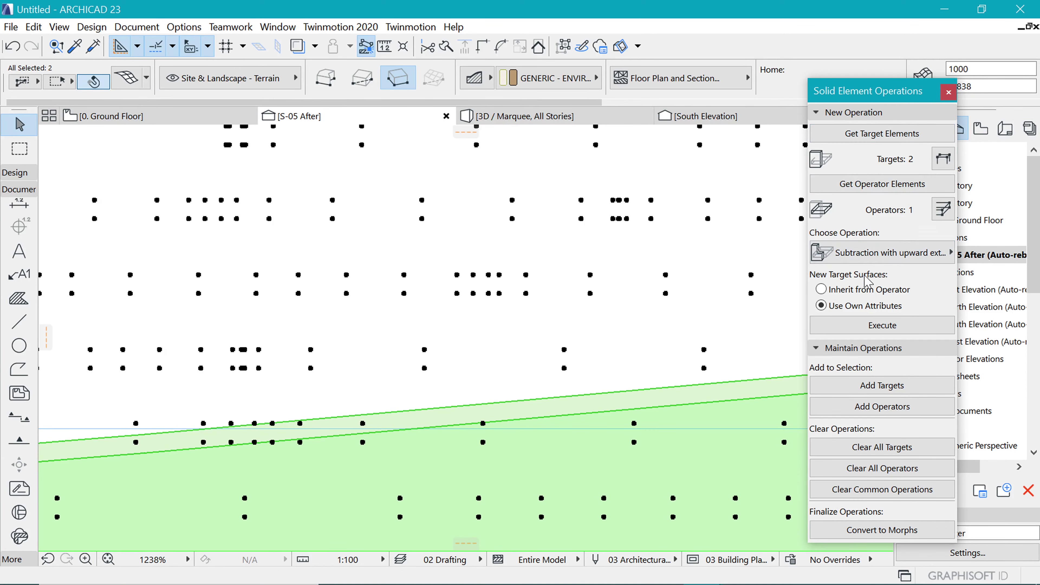
pyautogui.scroll(-4, 512, 254)
pyautogui.scroll(-4, 590, 269)
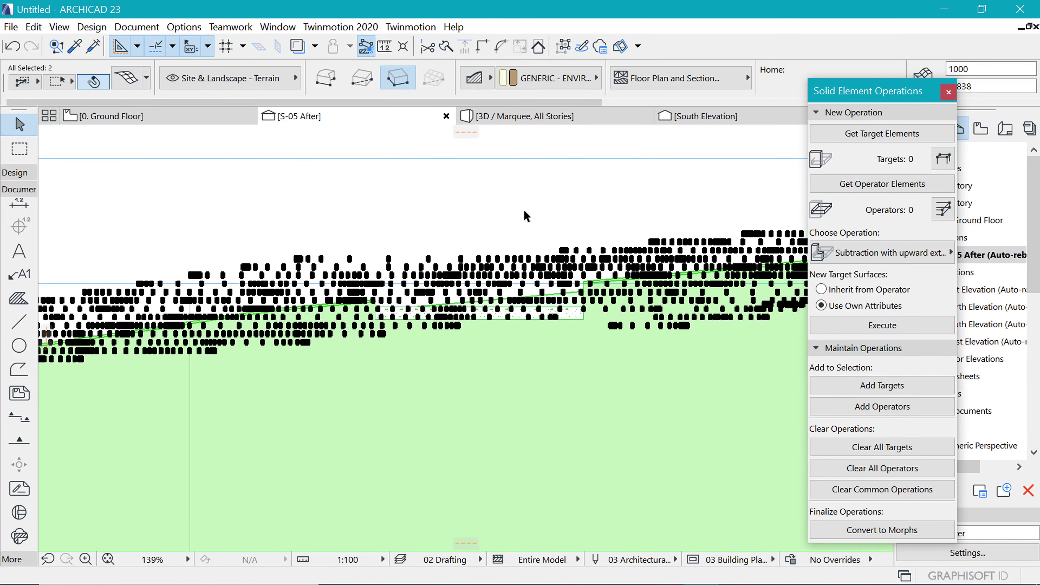
# - Examine the excavated slab area between the access road and the house in the 3D view
pyautogui.press('Escape')
pyautogui.scroll(2, 538, 219)
pyautogui.click(555, 118)
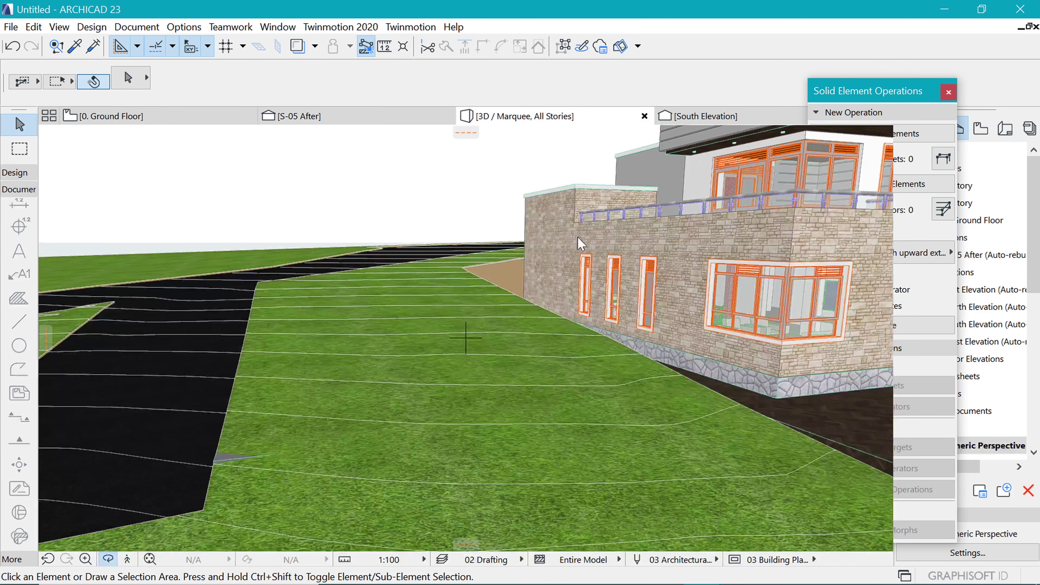
pyautogui.moveTo(451, 279); pyautogui.dragTo(388, 297)
pyautogui.moveTo(281, 398); pyautogui.dragTo(204, 368)
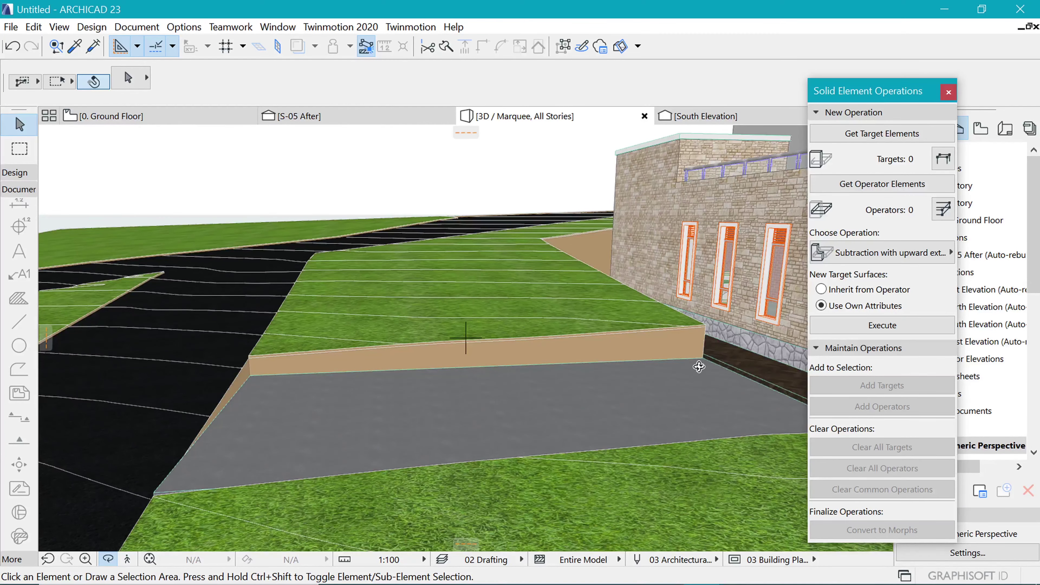
pyautogui.moveTo(699, 367); pyautogui.dragTo(507, 353)
# - Offset the slab's edge bordering the long gray strip inward by 3000, and check the shortened excavation in 3D
pyautogui.click(154, 117)
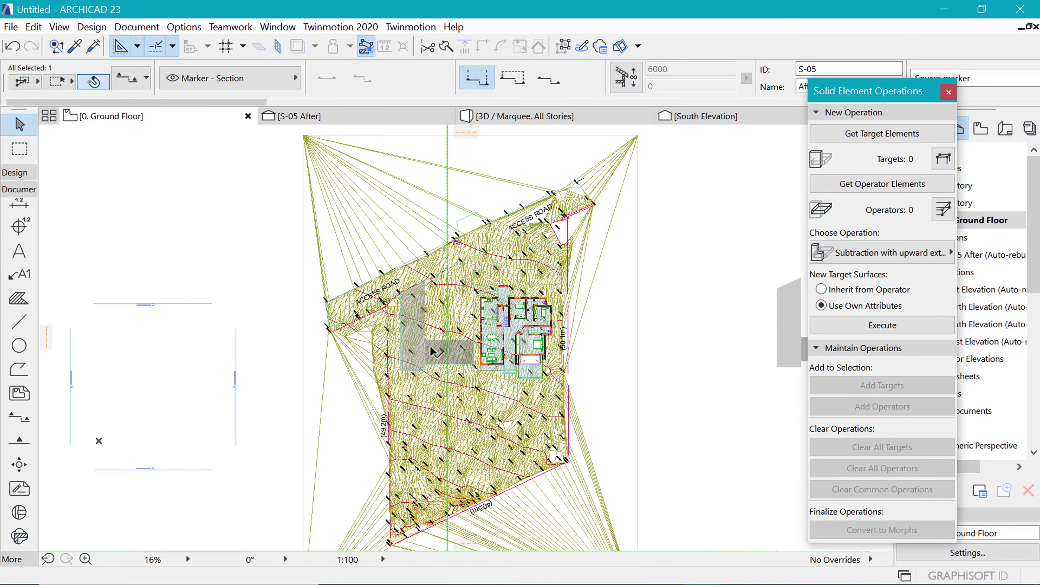
pyautogui.scroll(3, 549, 307)
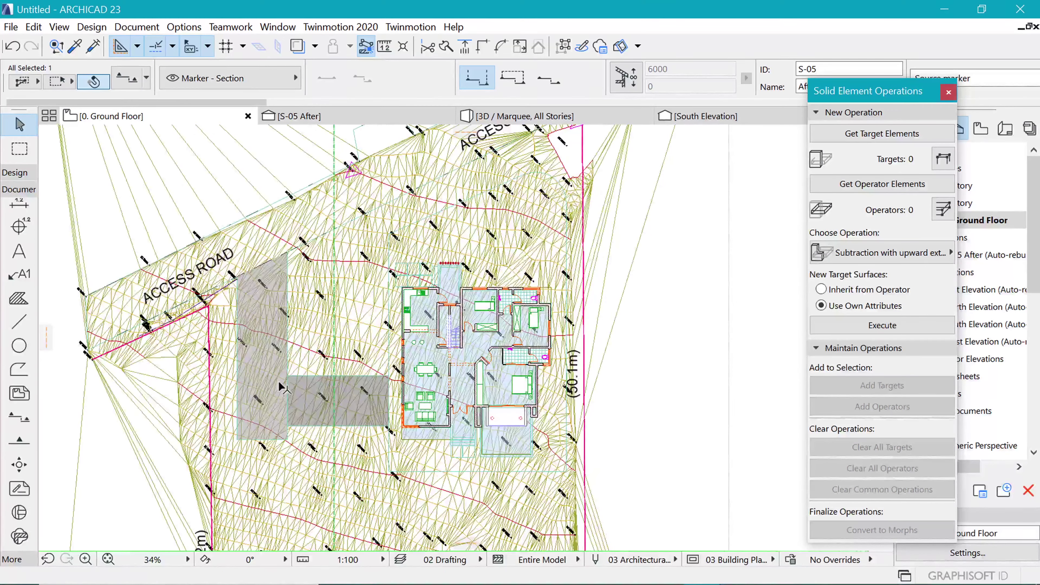
pyautogui.press('Escape')
pyautogui.scroll(6, 283, 389)
pyautogui.click(385, 340)
pyautogui.click(324, 301)
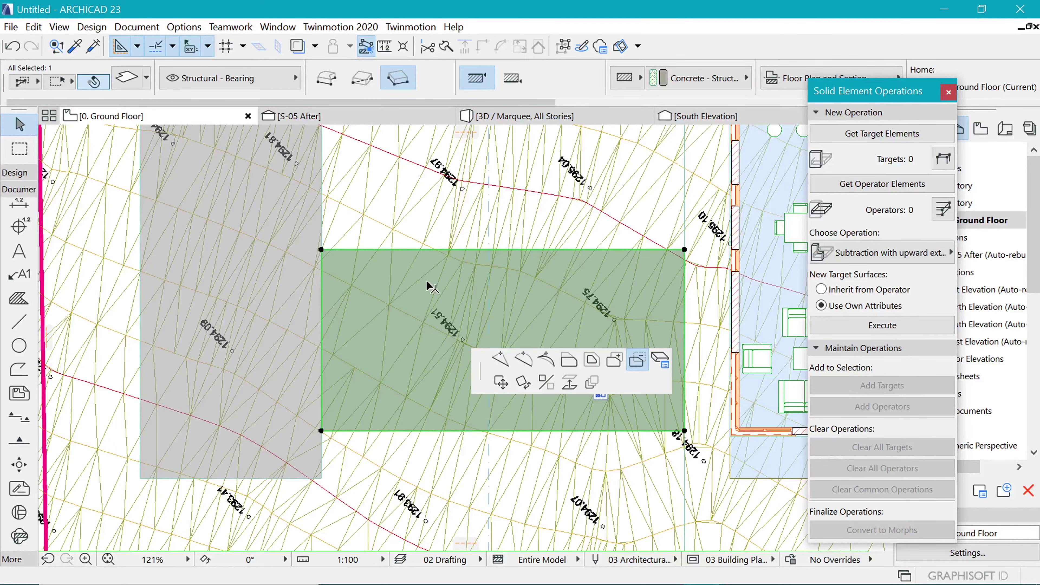
pyautogui.click(136, 138)
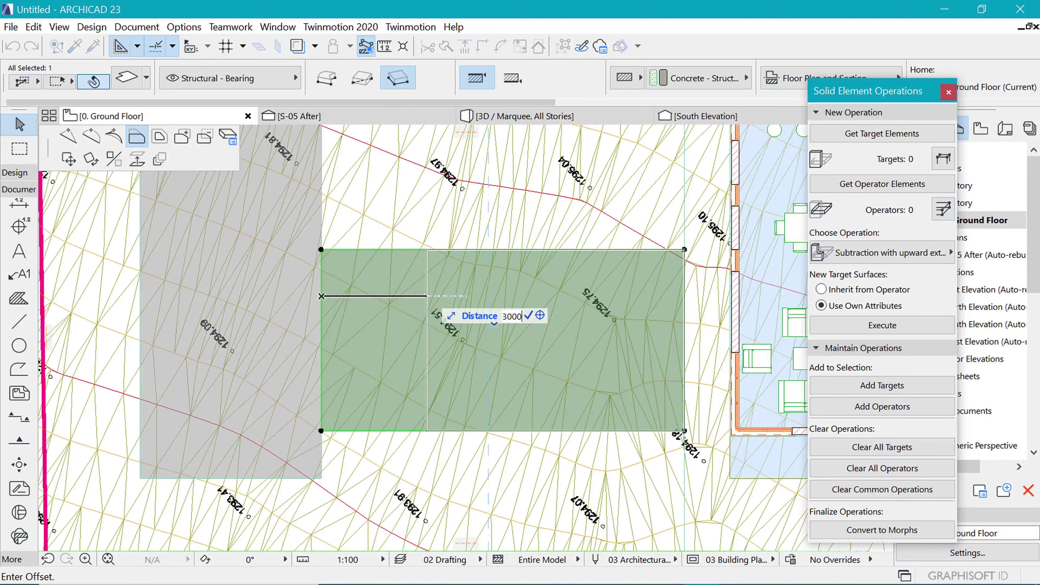
pyautogui.press('Return')
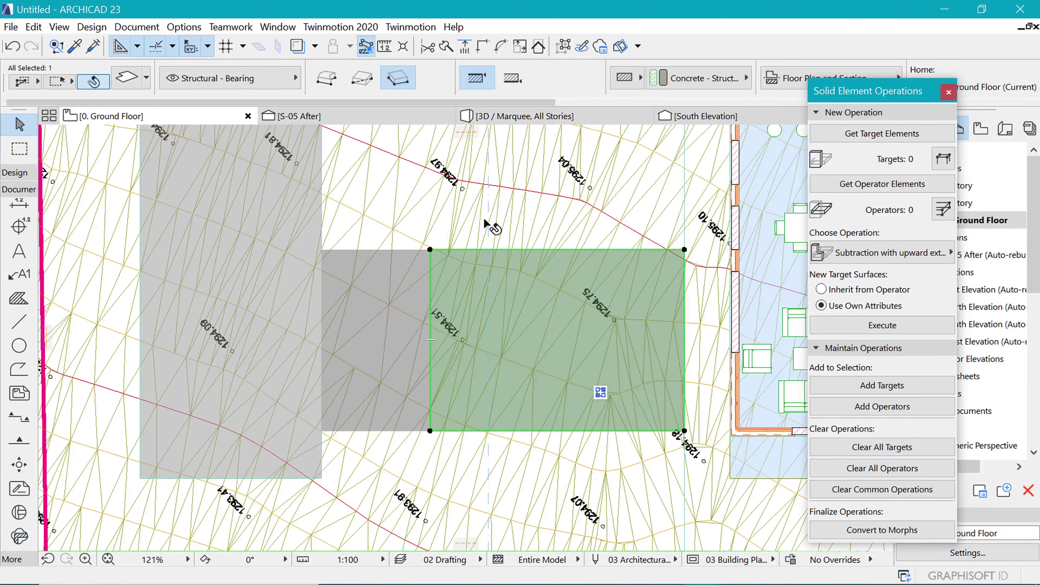
pyautogui.click(532, 116)
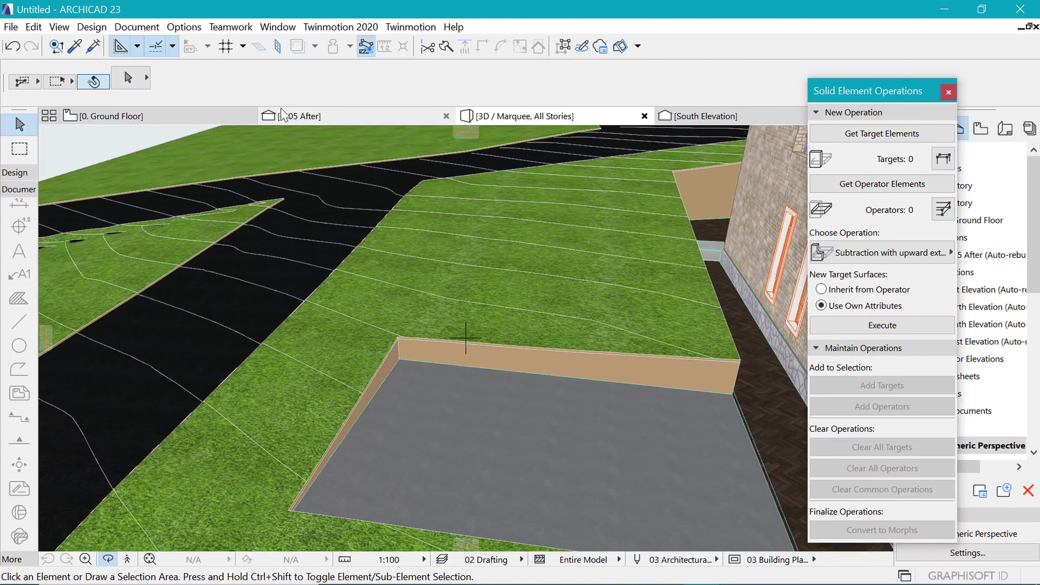
pyautogui.click(181, 120)
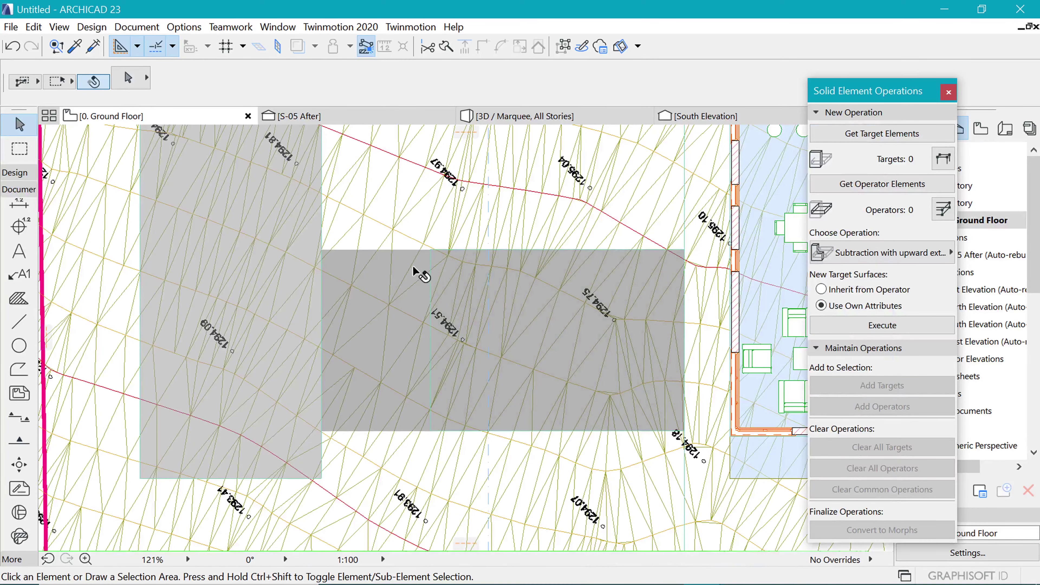
# - Set the Mesh defaults to a base elevation of -550 with a Pavement - Asphalt Dark surface
pyautogui.scroll(3, 351, 287)
pyautogui.click(12, 173)
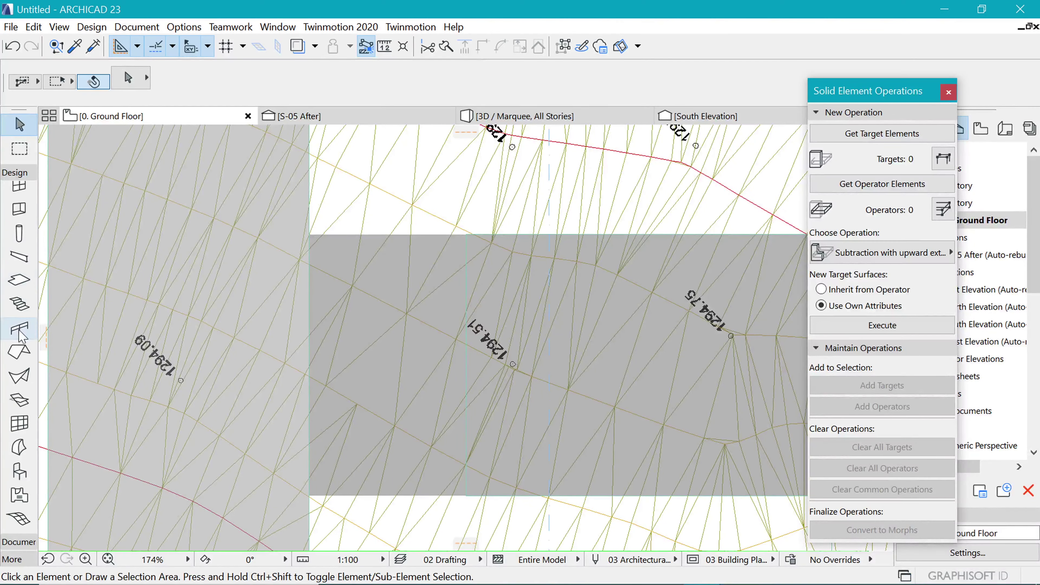
pyautogui.doubleClick(19, 518)
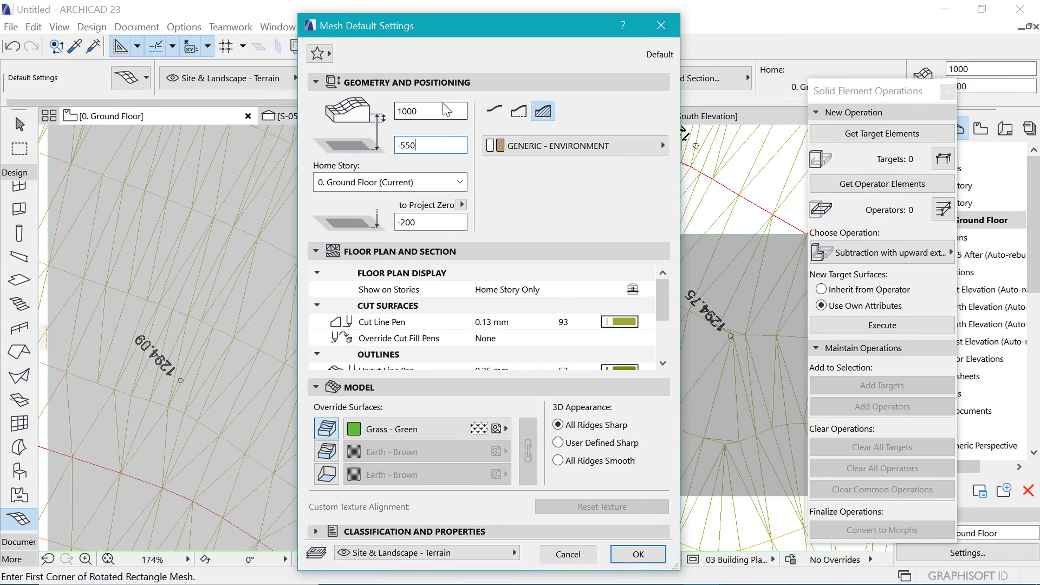
pyautogui.click(497, 429)
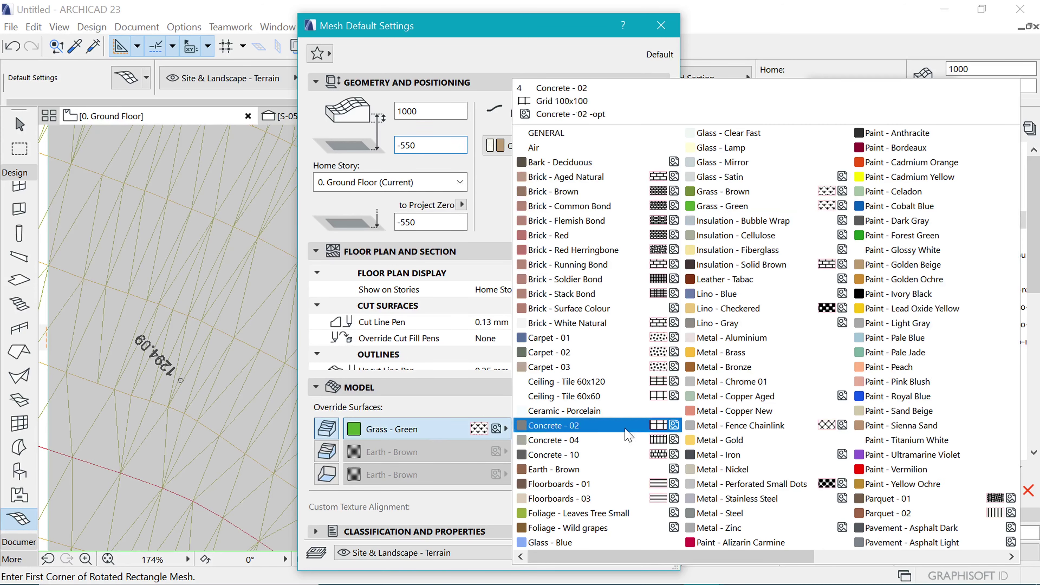
pyautogui.click(909, 528)
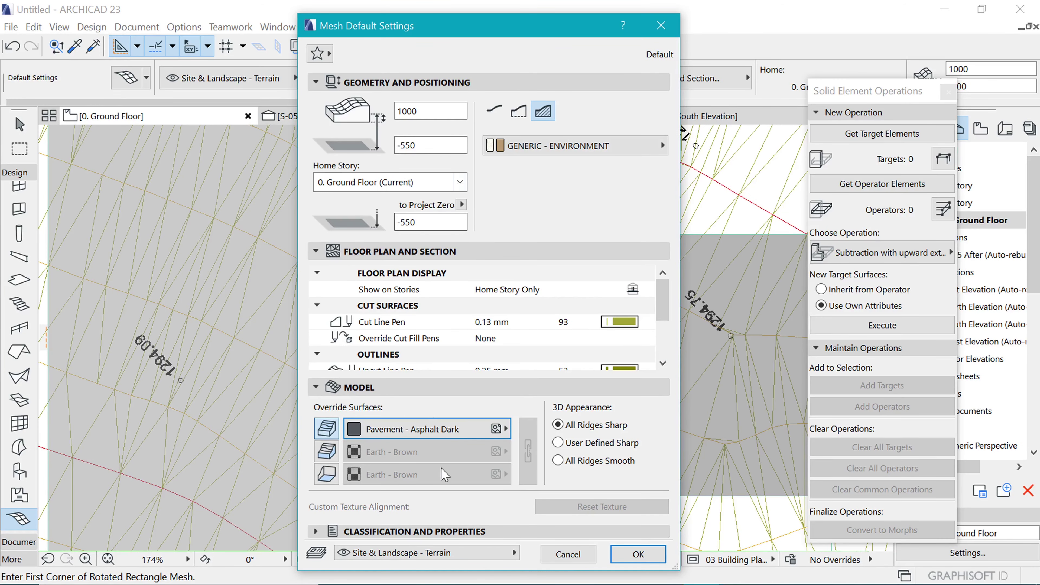
pyautogui.scroll(-1, 603, 346)
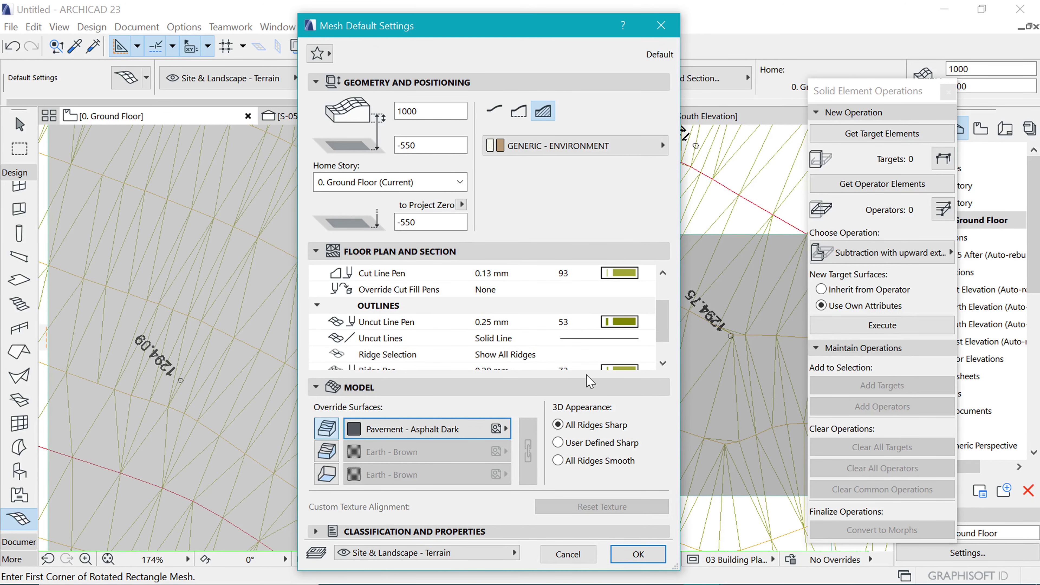
pyautogui.scroll(-1, 517, 349)
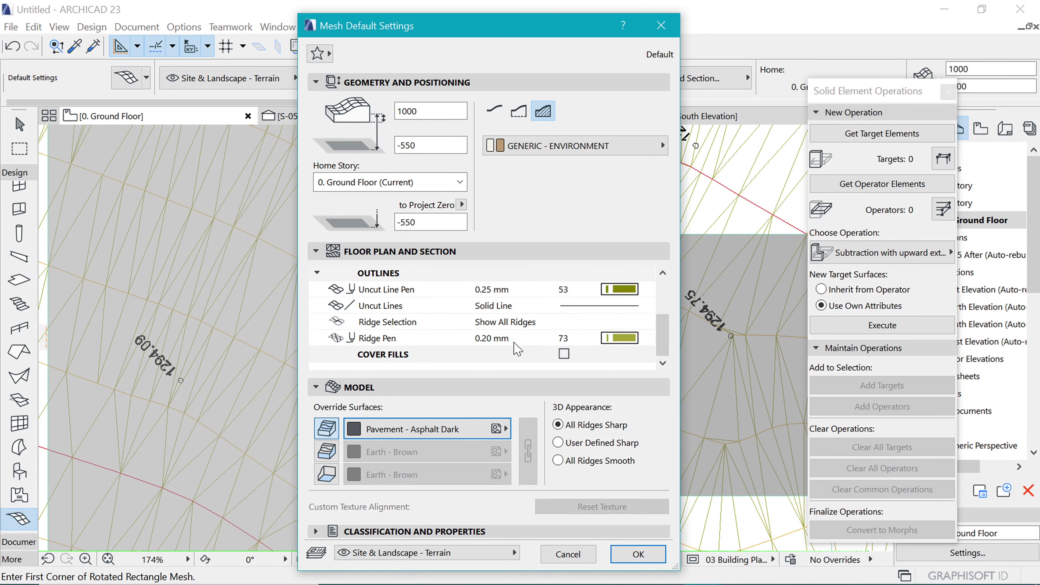
pyautogui.click(654, 556)
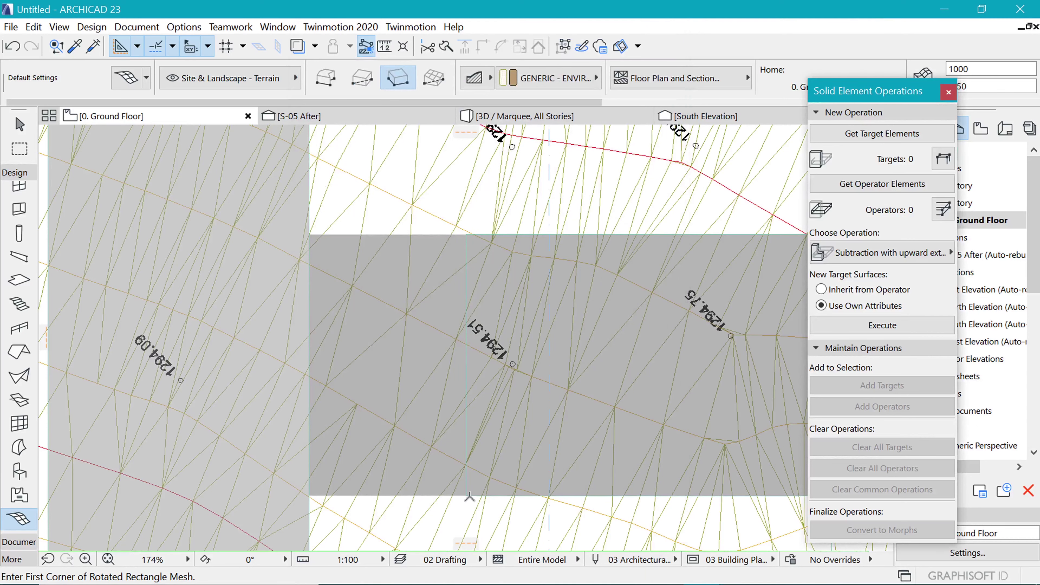
# - Draw a rectangular asphalt mesh filling the gap between the long gray strip and the shortened slab
pyautogui.click(465, 496)
pyautogui.click(466, 234)
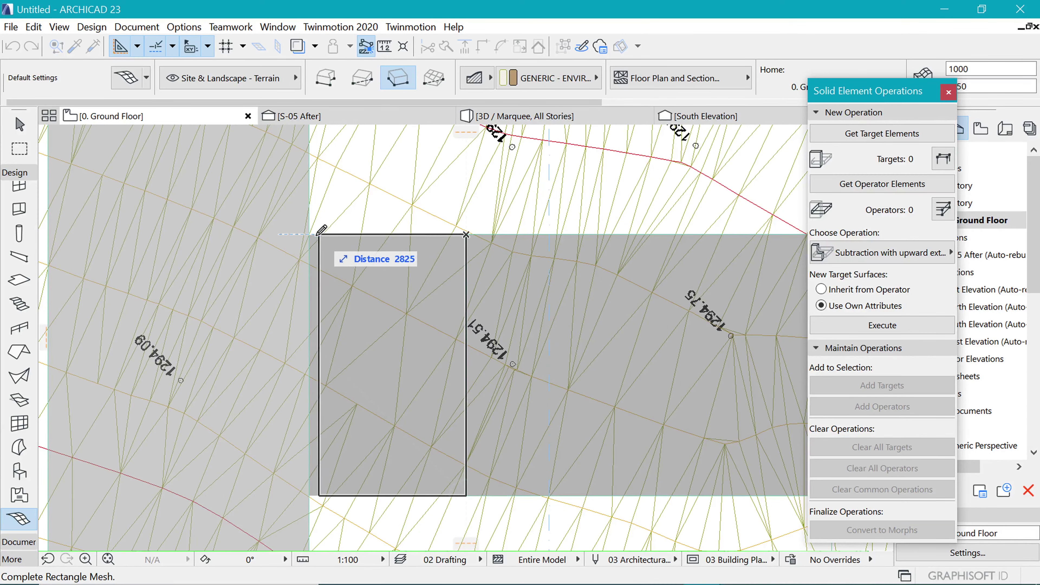
pyautogui.click(311, 235)
pyautogui.scroll(-4, 553, 176)
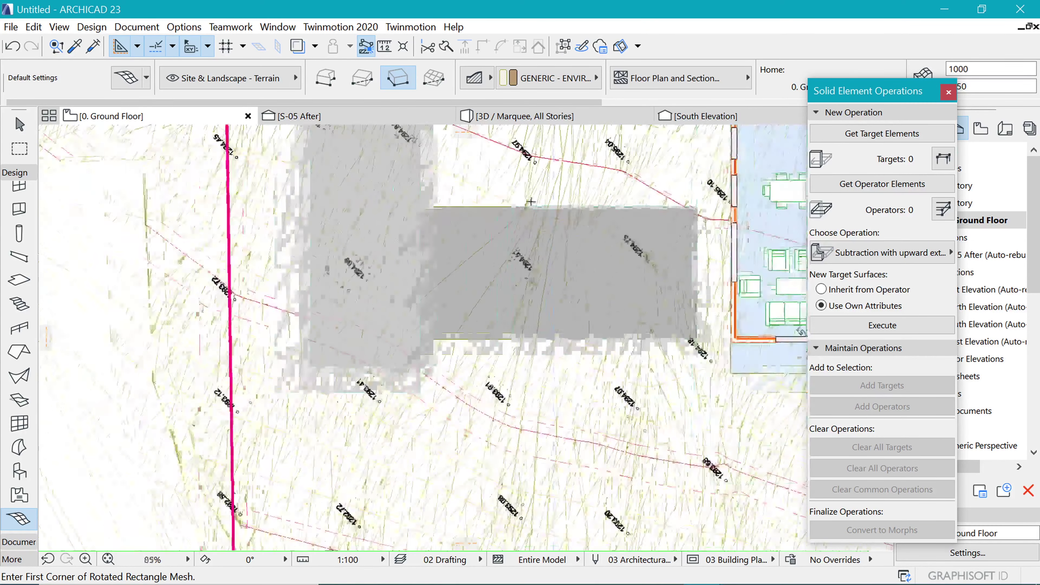
# - Move section line S-05 so it cuts through the new asphalt mesh, and open its section
pyautogui.scroll(4, 530, 201)
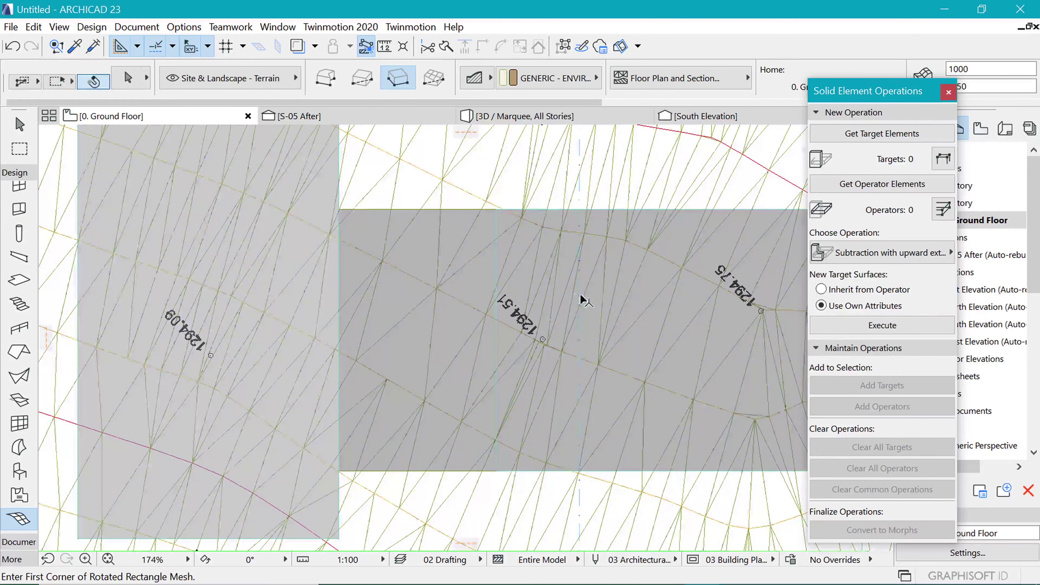
pyautogui.keyDown('shift'); pyautogui.click(580, 297); pyautogui.keyUp('shift')
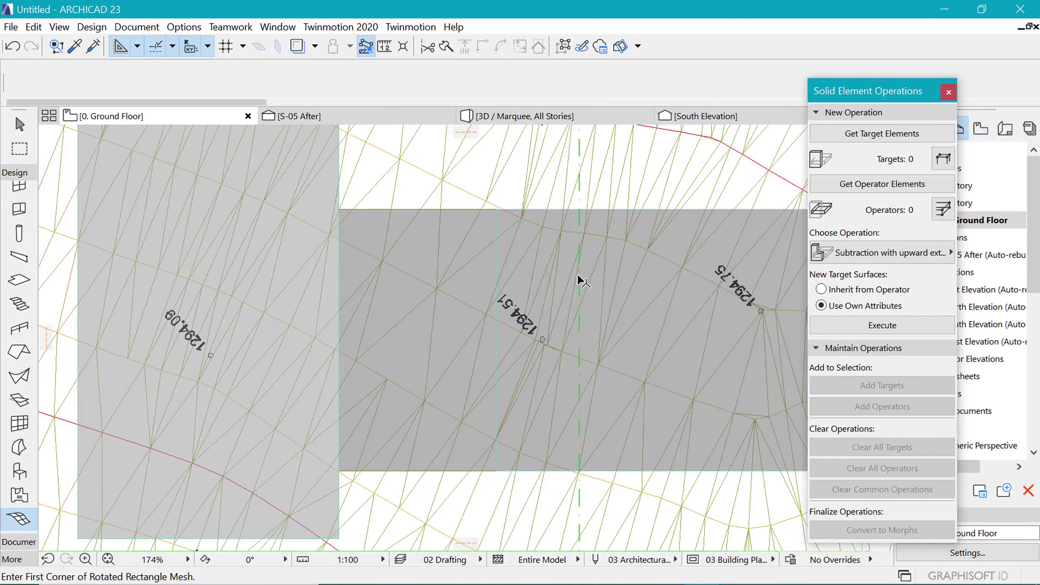
pyautogui.hotkey('ctrl', 'd')
pyautogui.click(579, 275)
pyautogui.click(435, 275)
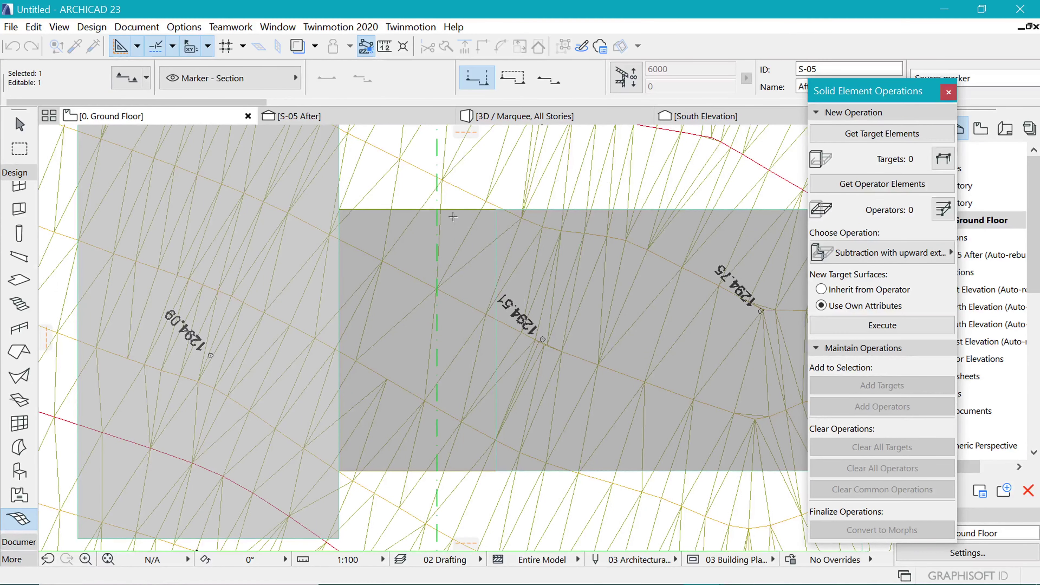
pyautogui.rightClick(437, 233)
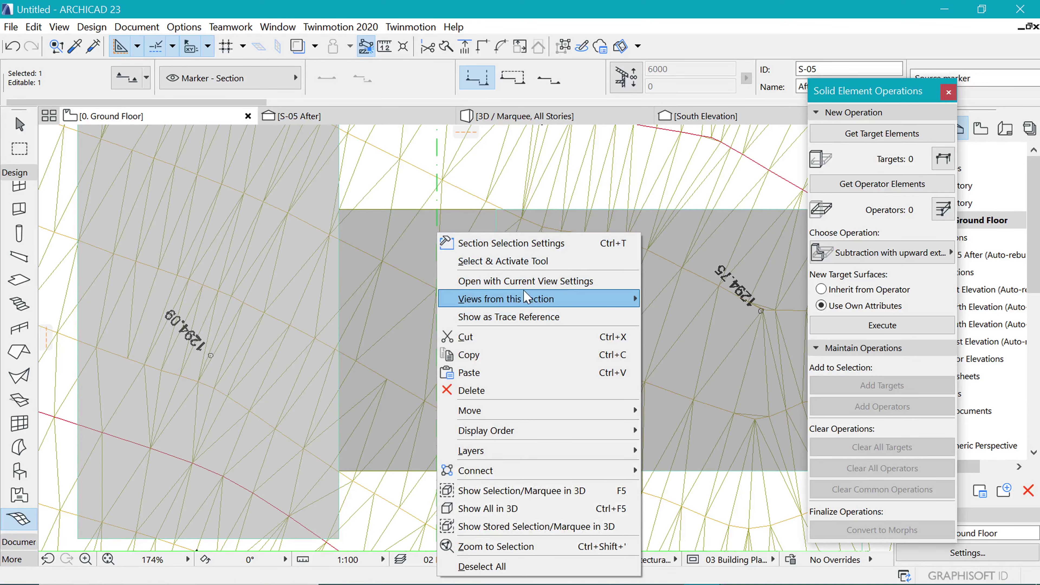
pyautogui.click(534, 297)
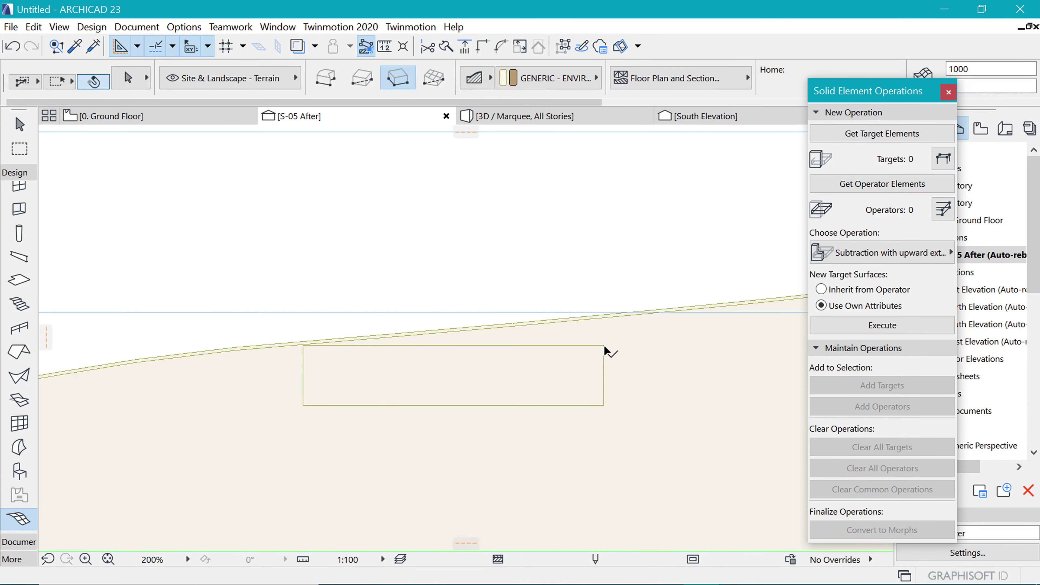
# - Set the asphalt mesh as operator and both terrain meshes as targets, and execute Subtraction with upward extrusion
pyautogui.click(597, 356)
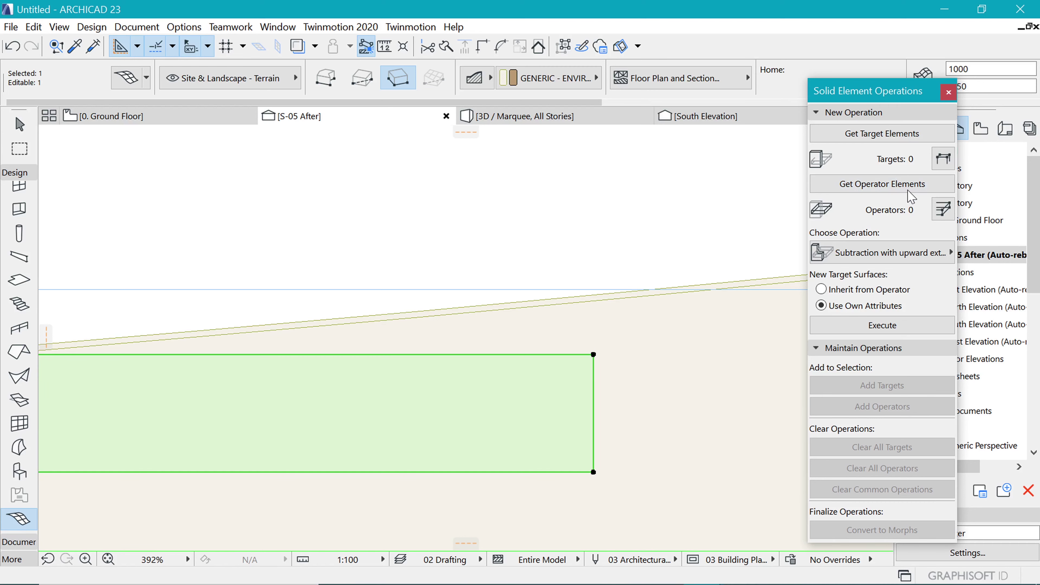
pyautogui.click(882, 184)
pyautogui.press('Escape')
pyautogui.scroll(3, 750, 259)
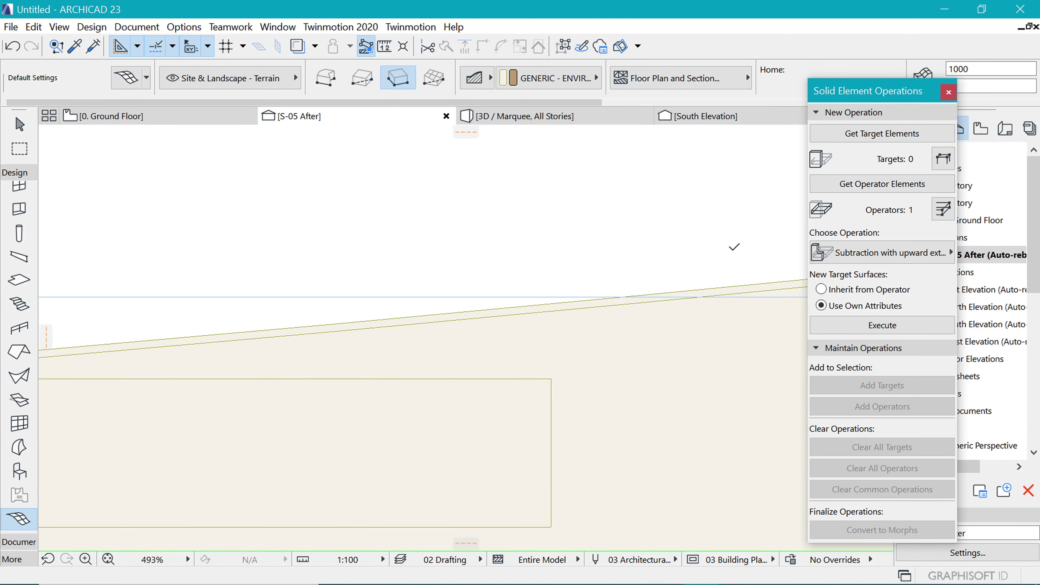
pyautogui.keyDown('shift'); pyautogui.click(744, 301); pyautogui.keyUp('shift')
pyautogui.keyDown('shift'); pyautogui.click(760, 316); pyautogui.keyUp('shift')
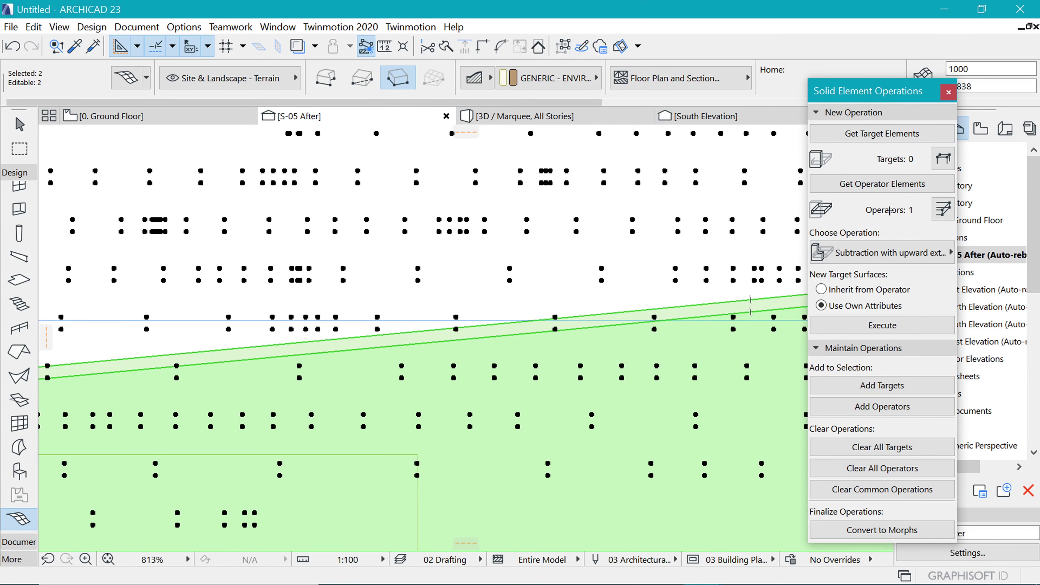
pyautogui.click(901, 135)
pyautogui.press('Escape')
pyautogui.scroll(-6, 579, 343)
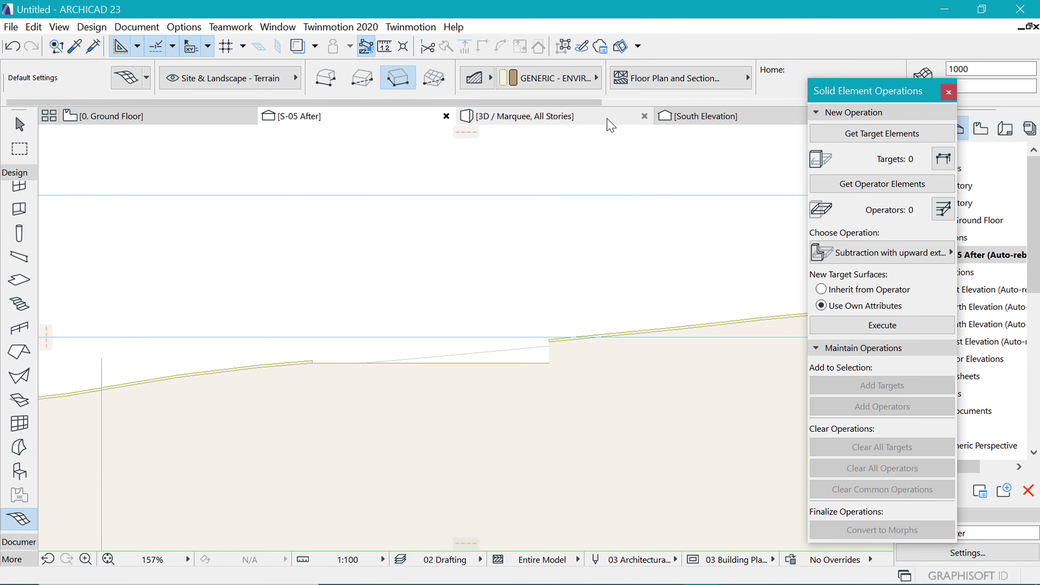
# - Check the asphalt mesh in 3D and lower its raised road-side corner node to the access road's surface
pyautogui.click(559, 121)
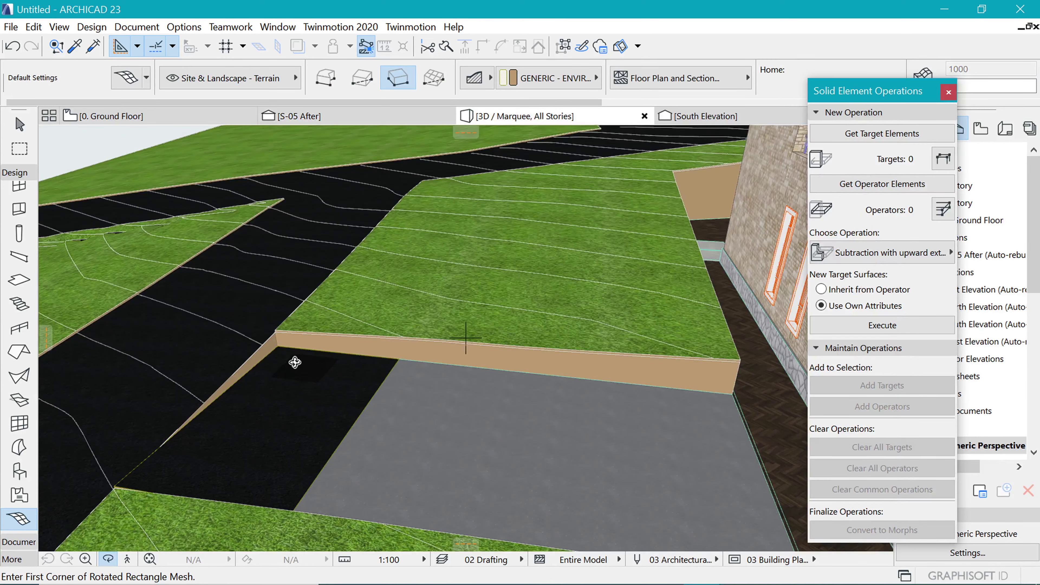
pyautogui.keyDown('shift'); pyautogui.moveTo(295, 362); pyautogui.dragTo(458, 334, button='middle'); pyautogui.keyUp('shift')
pyautogui.keyDown('shift'); pyautogui.moveTo(315, 389); pyautogui.dragTo(308, 362, button='middle'); pyautogui.keyUp('shift')
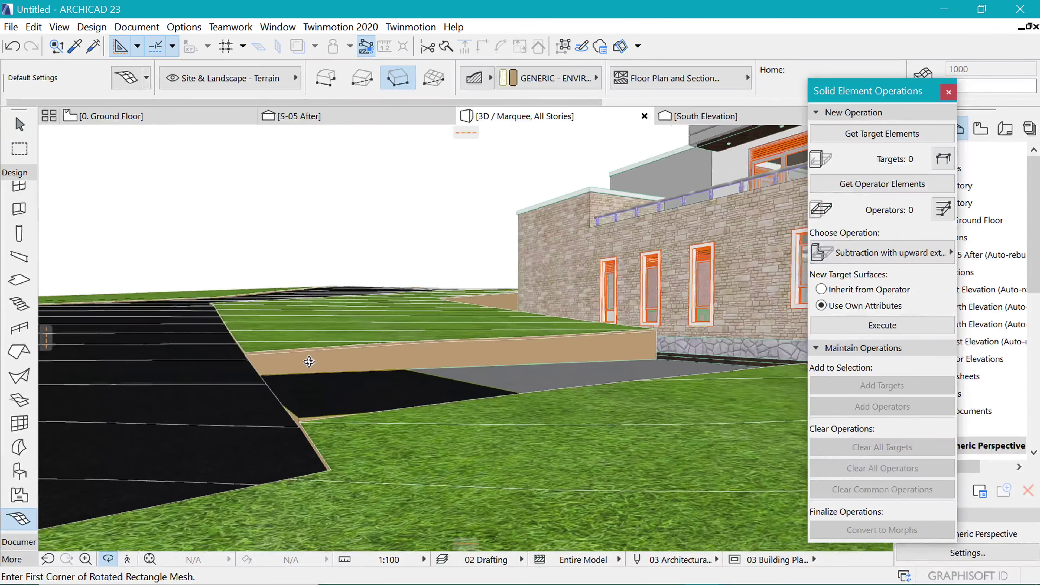
pyautogui.scroll(8, 309, 362)
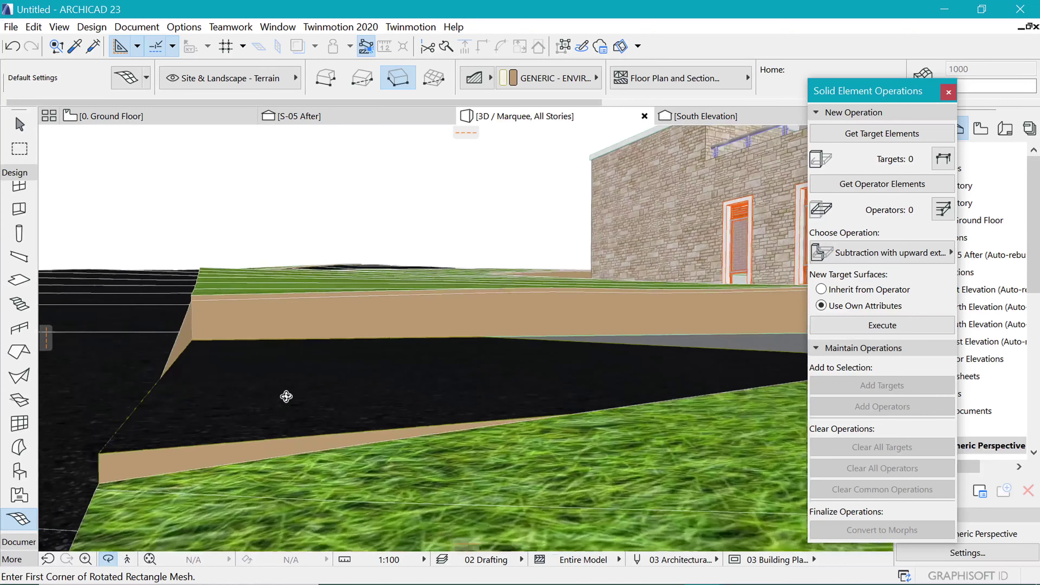
pyautogui.keyDown('shift'); pyautogui.moveTo(286, 396); pyautogui.dragTo(406, 374, button='middle'); pyautogui.keyUp('shift')
pyautogui.keyDown('shift'); pyautogui.moveTo(183, 420); pyautogui.dragTo(394, 337, button='middle'); pyautogui.keyUp('shift')
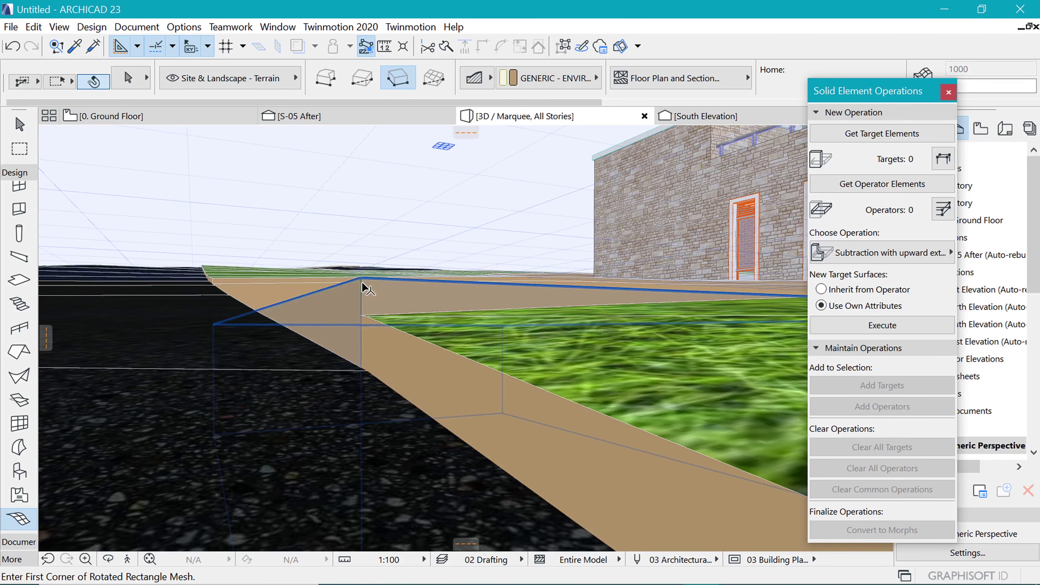
pyautogui.keyDown('shift'); pyautogui.click(362, 282); pyautogui.keyUp('shift')
pyautogui.click(361, 278)
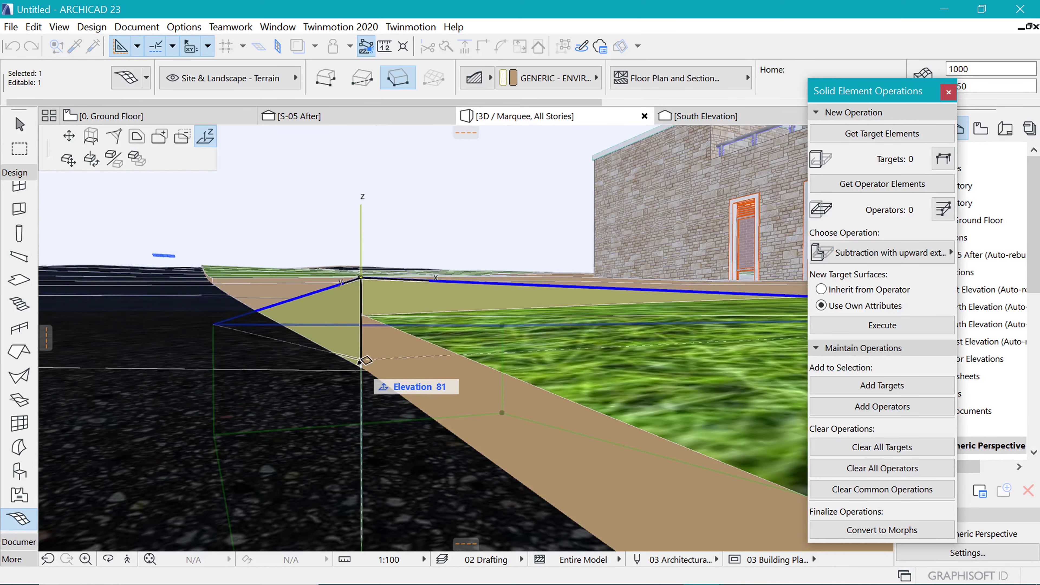
pyautogui.click(302, 298)
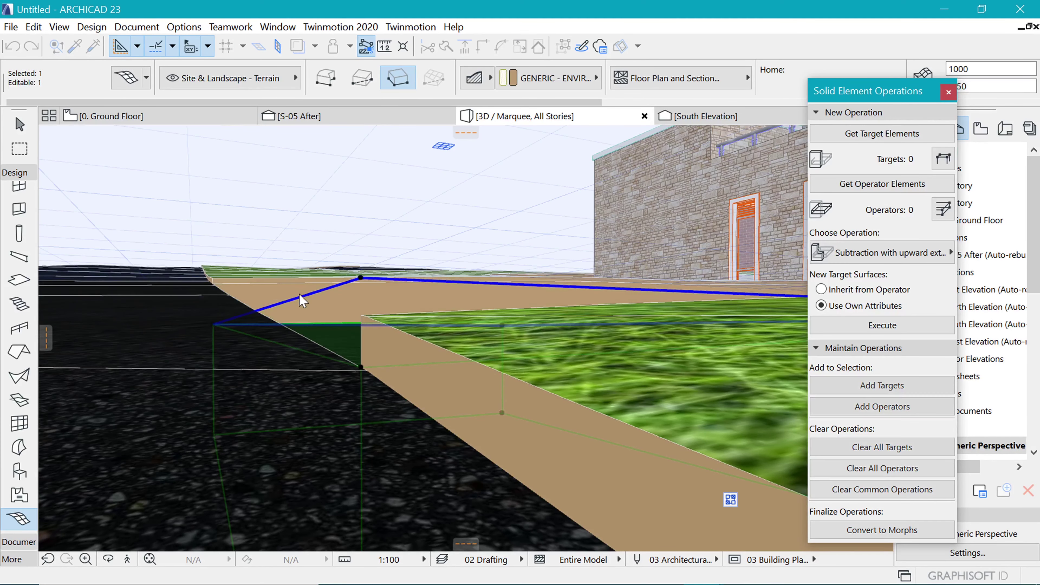
# - Raise the asphalt mesh's other, sunken road-side corner node to the level of the access road
pyautogui.scroll(-4, 316, 463)
pyautogui.scroll(5, 258, 399)
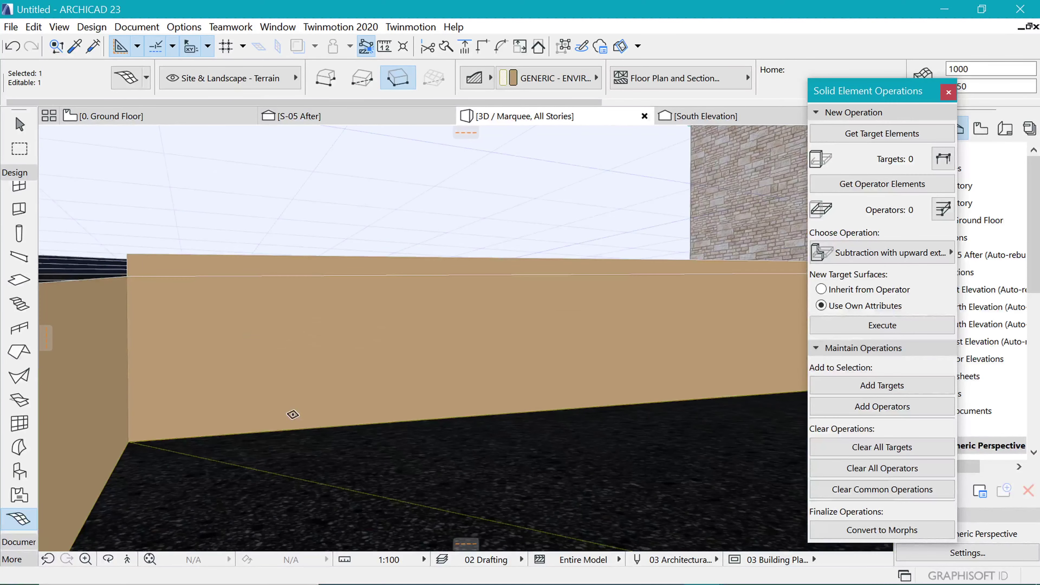
pyautogui.click(128, 440)
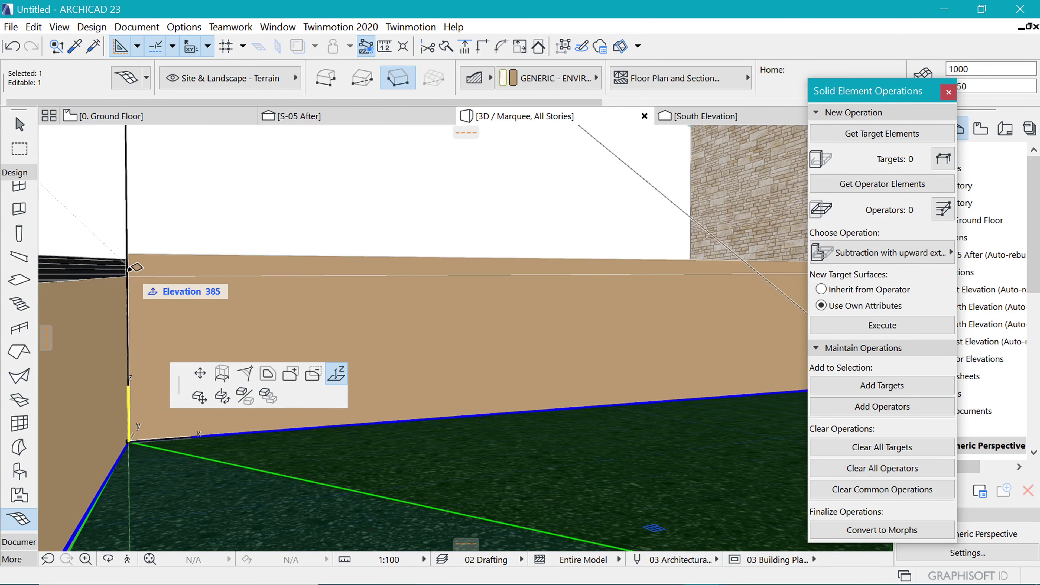
pyautogui.click(128, 277)
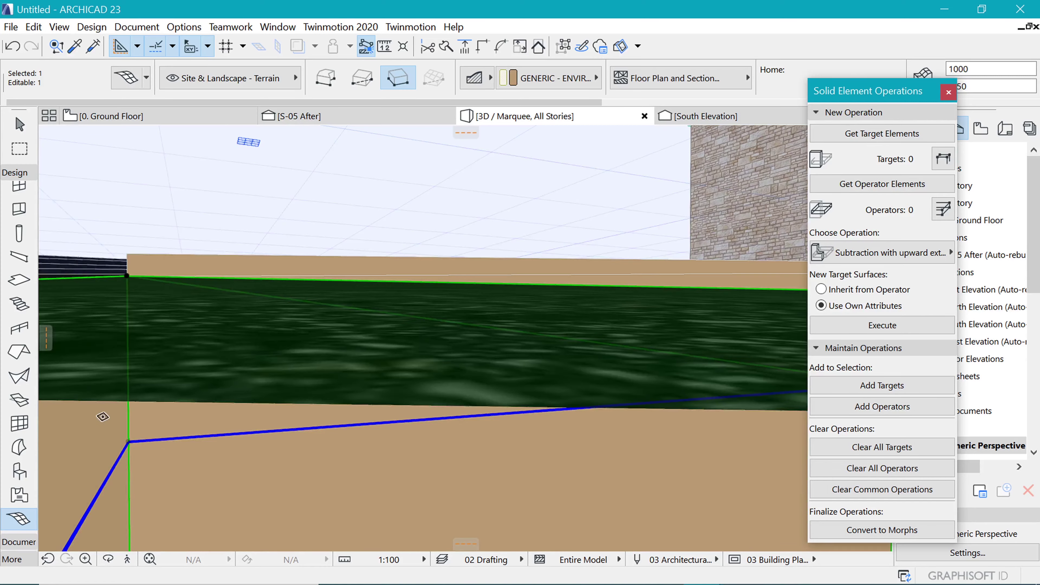
pyautogui.scroll(-5, 102, 416)
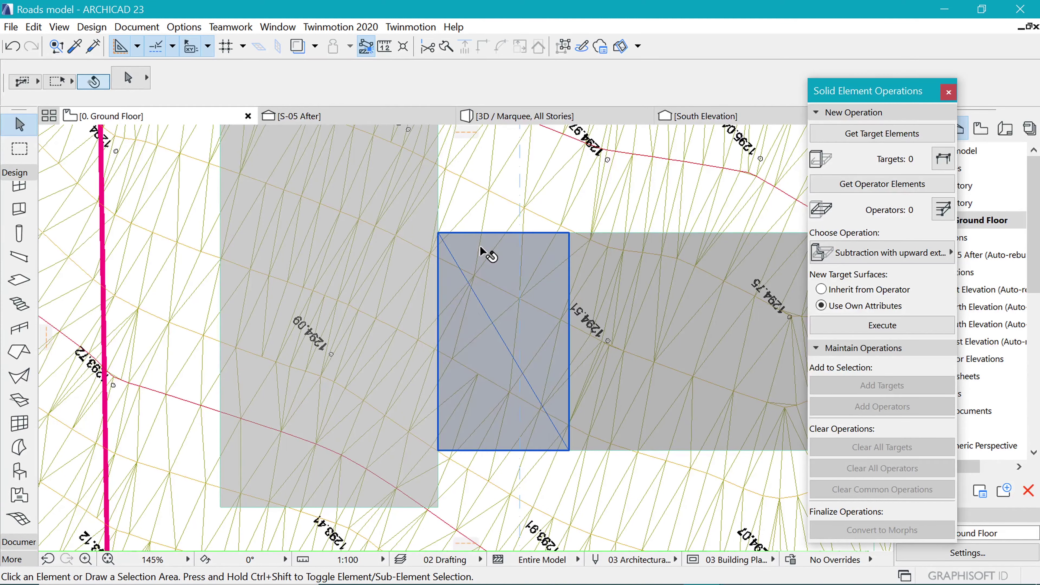
# - Move the asphalt mesh's two road-side corners outward along the gray strip's edge on the ground floor plan, one to the strip's corner
pyautogui.click(481, 251)
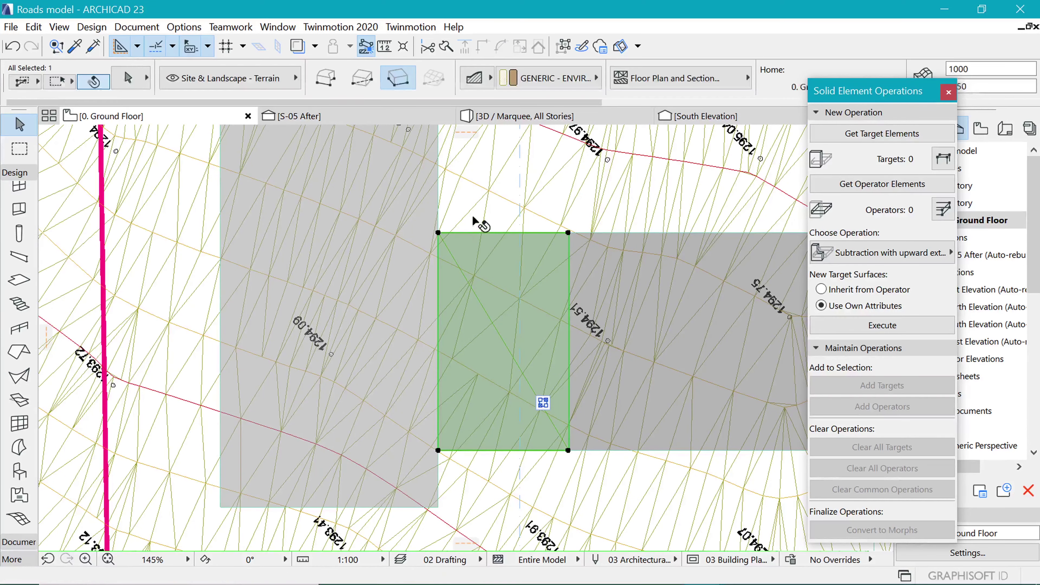
pyautogui.scroll(1, 440, 449)
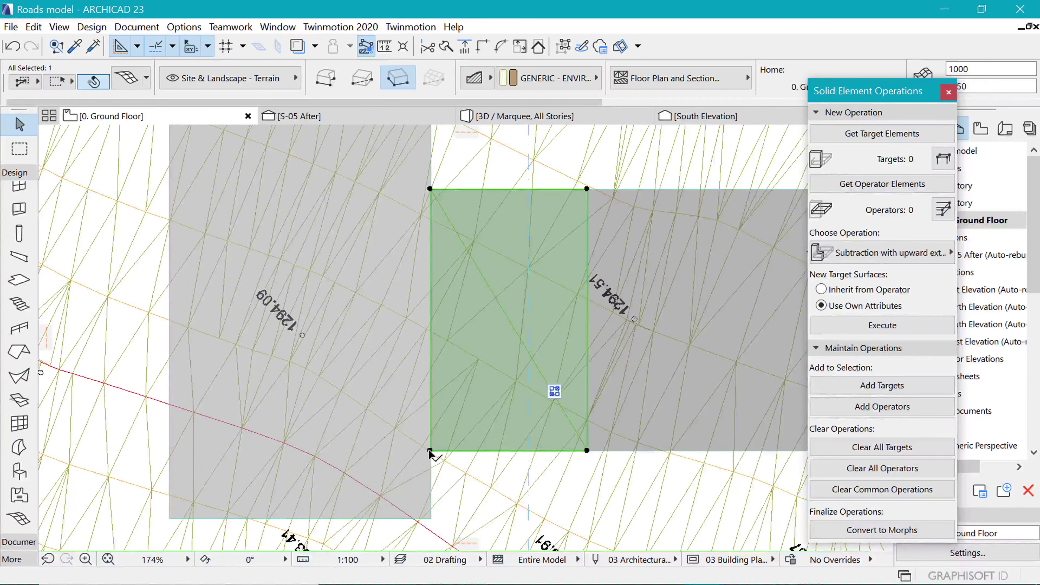
pyautogui.click(430, 450)
pyautogui.click(429, 518)
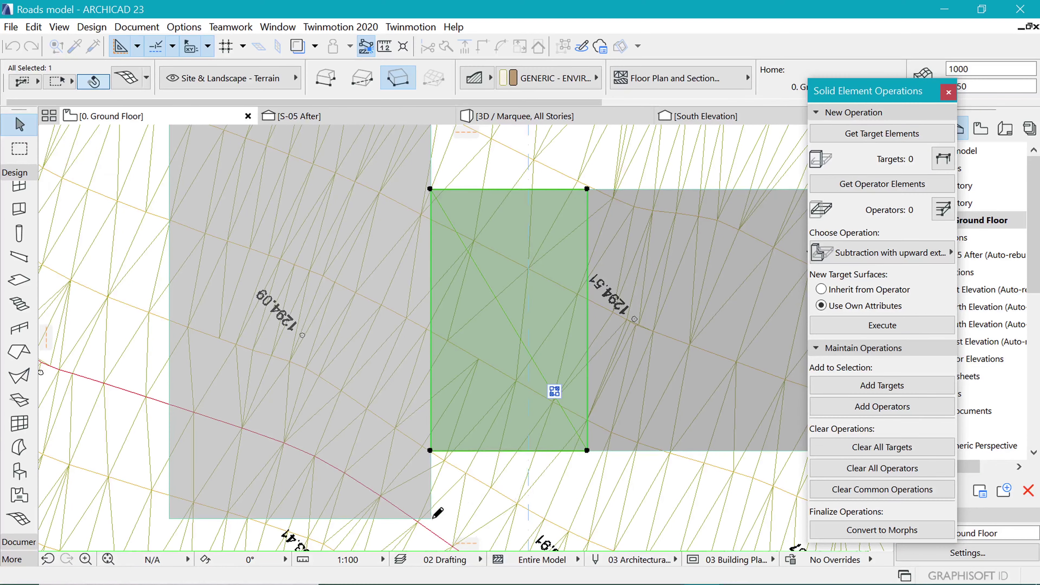
pyautogui.scroll(-2, 467, 498)
pyautogui.click(441, 284)
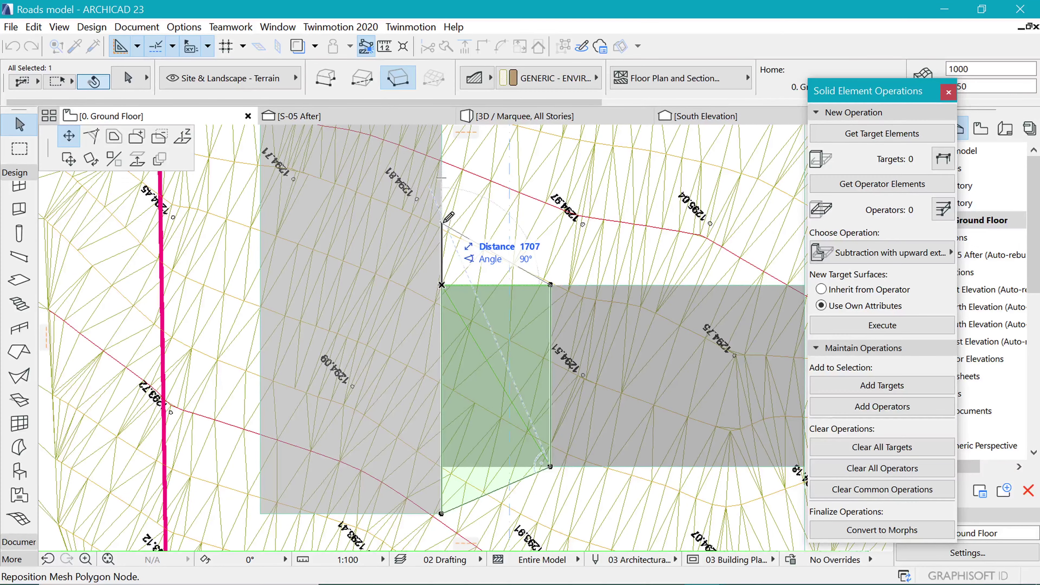
pyautogui.click(453, 212)
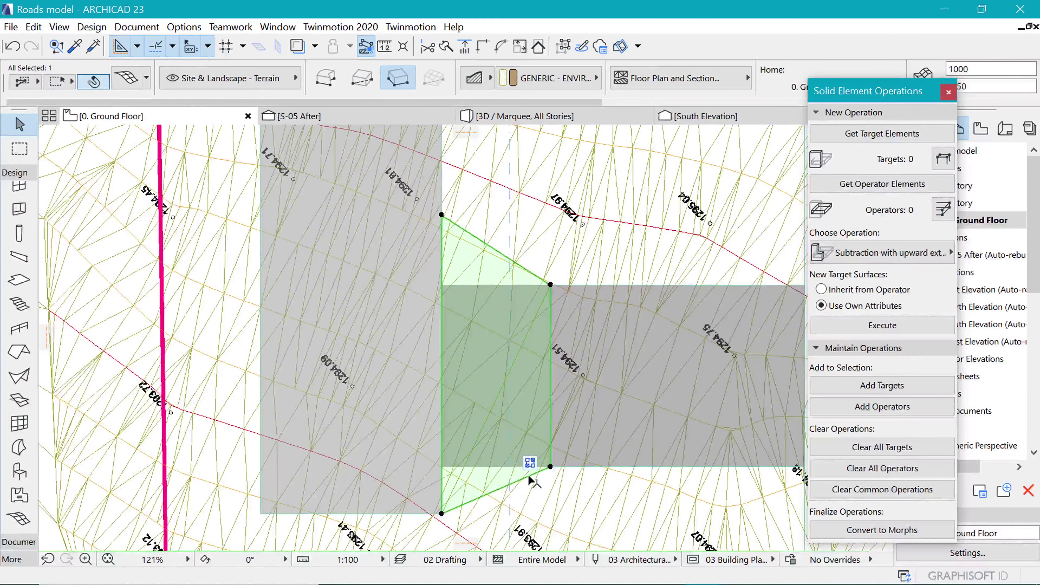
# - Curve the asphalt mesh's slanted edge that ends at the gray strip's corner, tangent to the driveway slab's edge
pyautogui.click(529, 463)
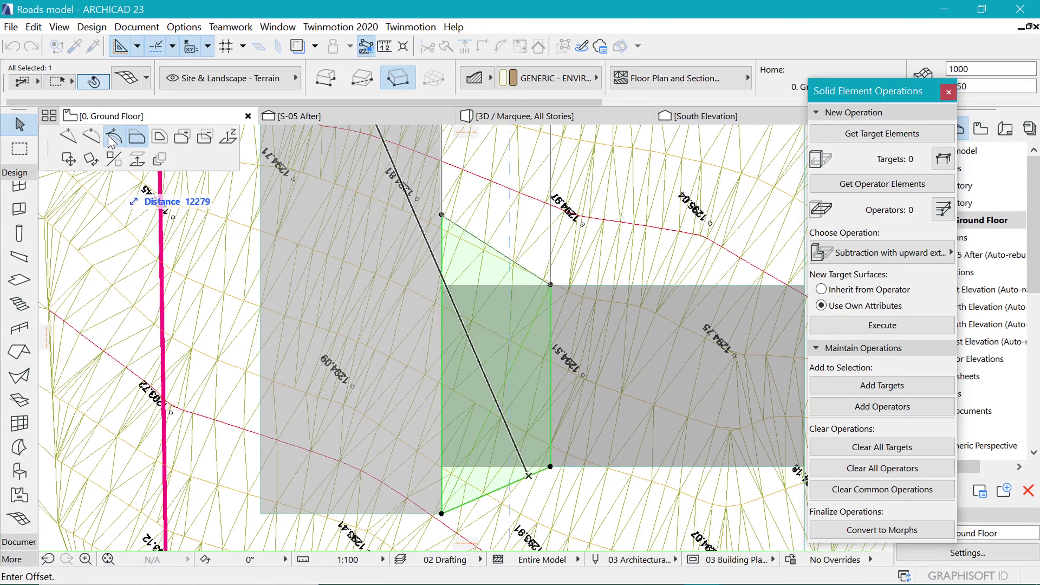
pyautogui.click(110, 139)
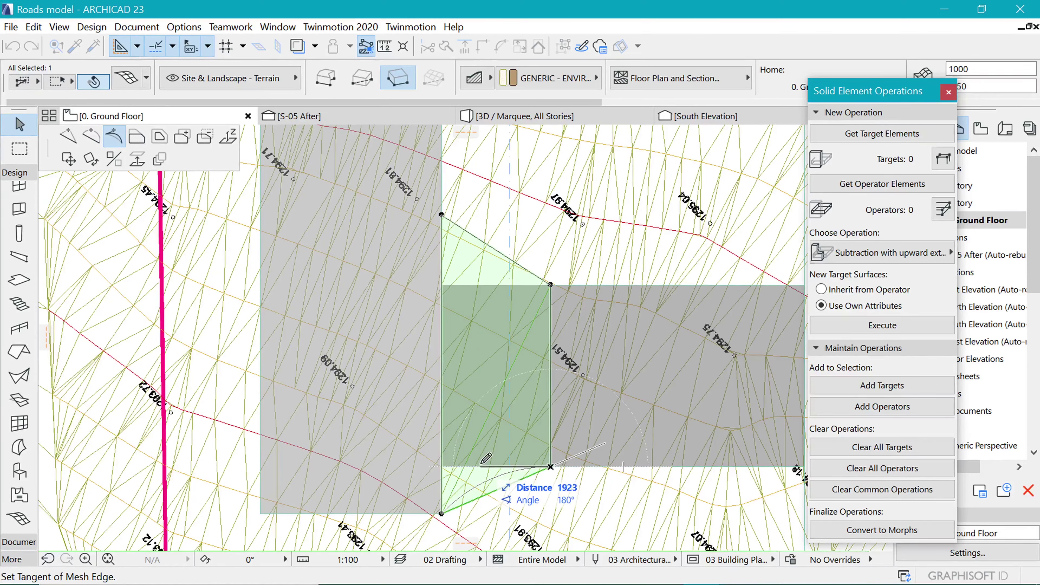
pyautogui.click(483, 463)
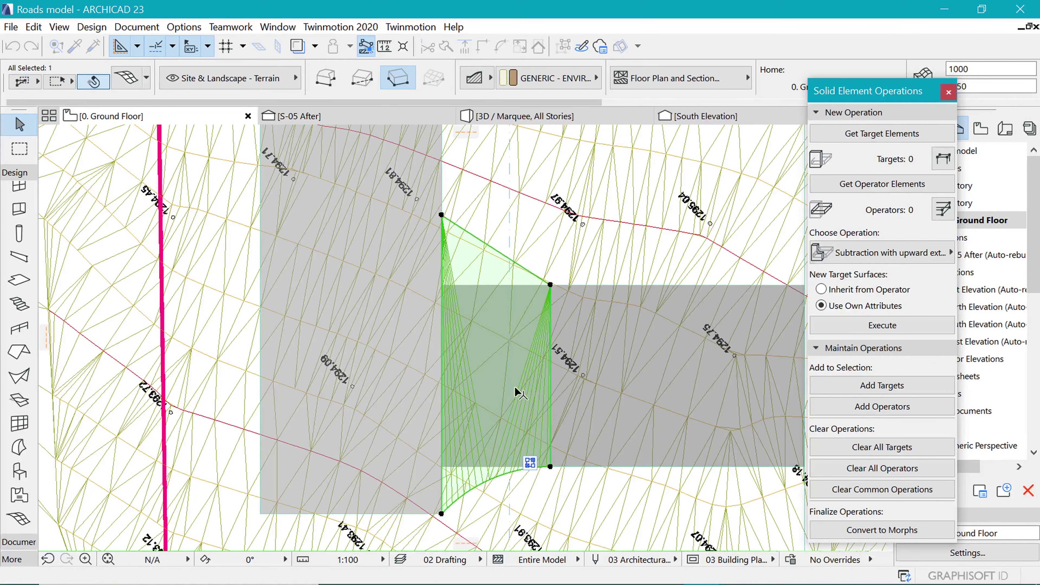
# - Align the asphalt mesh's other road-side corner with the slab's edge, measure the curved side's flare, and move that corner 1300 mm outward
pyautogui.click(441, 219)
pyautogui.click(442, 284)
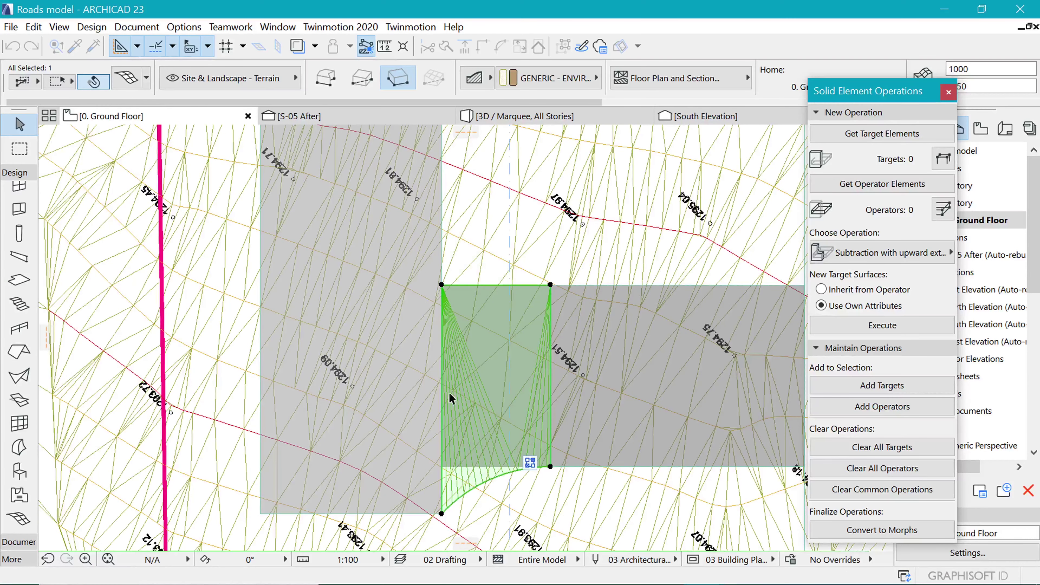
pyautogui.press('m')
pyautogui.click(442, 514)
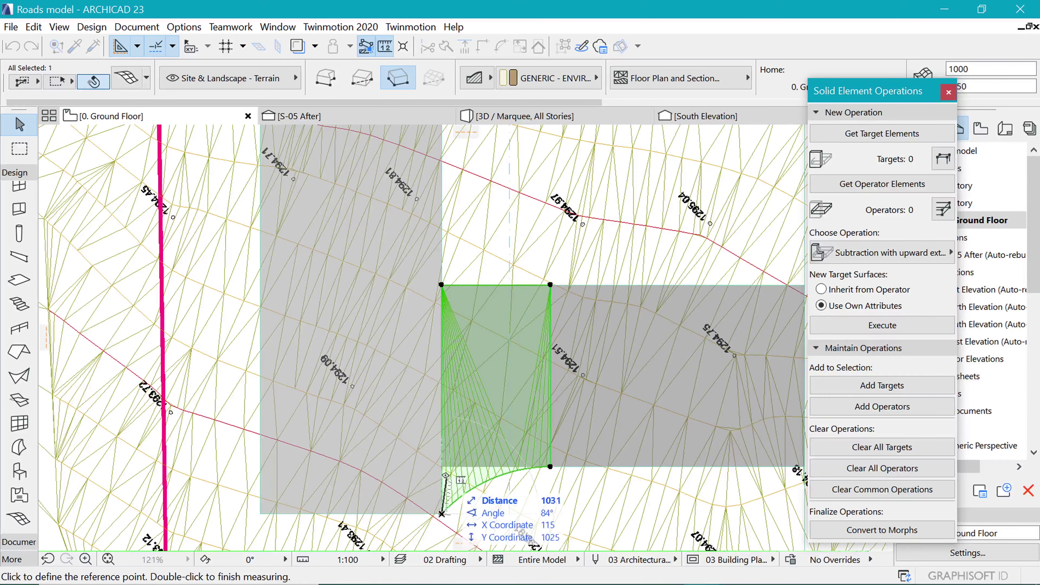
pyautogui.press('Escape')
pyautogui.click(441, 284)
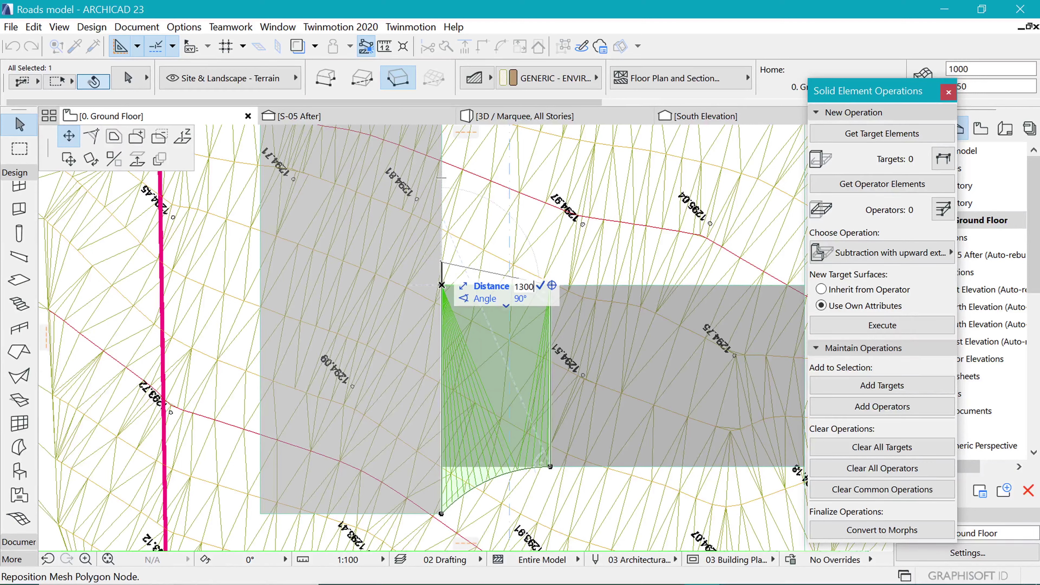
pyautogui.press('Return')
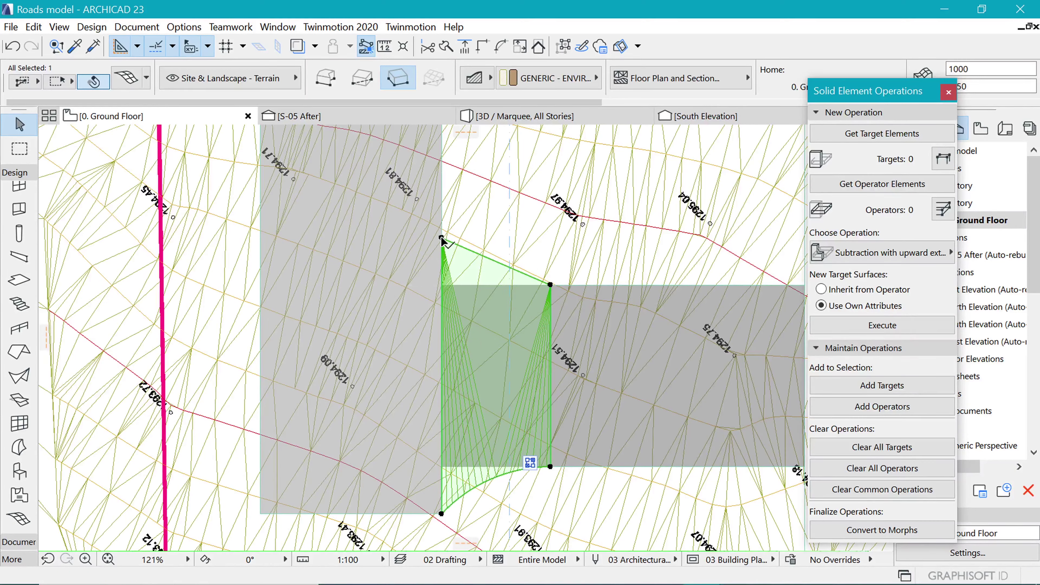
# - Curve the asphalt mesh's opposite slanted edge tangent to the driveway slab's edge, mirroring the first curve, and deselect the mesh
pyautogui.click(526, 280)
pyautogui.click(589, 371)
pyautogui.click(435, 286)
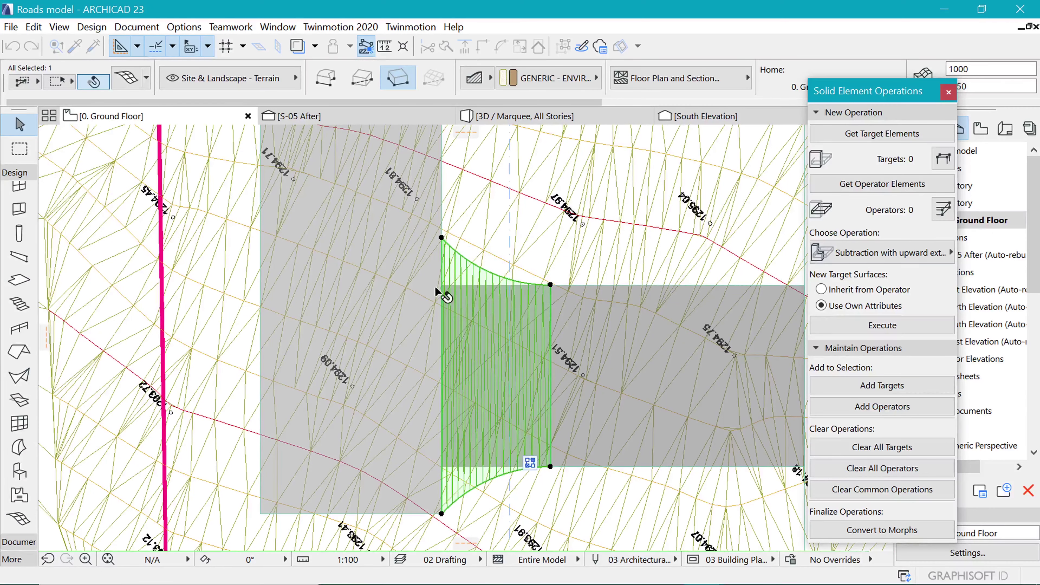
pyautogui.press('Escape')
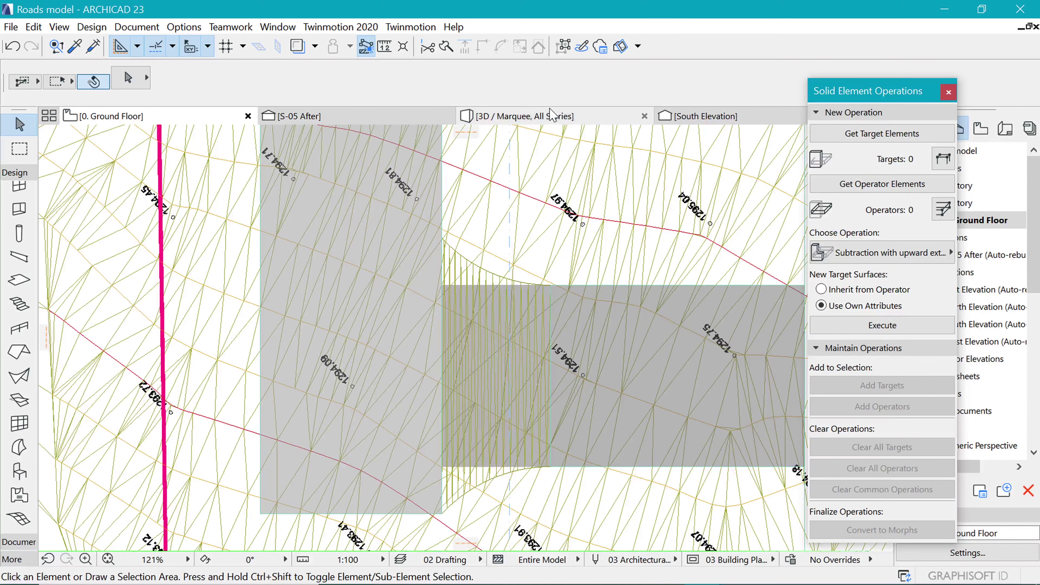
# - Raise the asphalt mesh's sunken road-side corner node in 3D to the access road's surface at the cut terrain edge
pyautogui.click(552, 115)
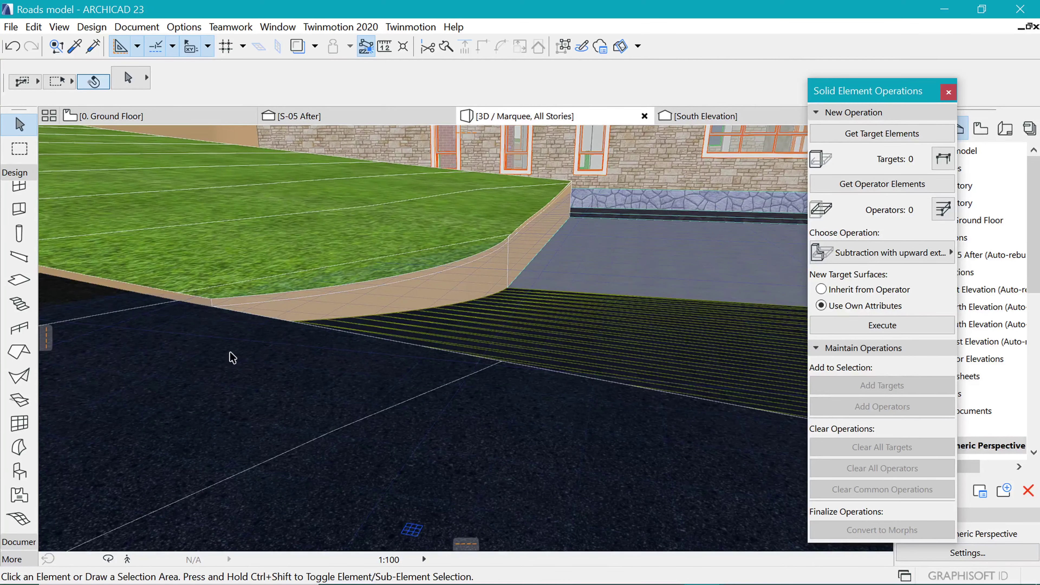
pyautogui.scroll(-2, 430, 303)
pyautogui.keyDown('shift'); pyautogui.moveTo(573, 261); pyautogui.dragTo(401, 279, button='middle'); pyautogui.keyUp('shift')
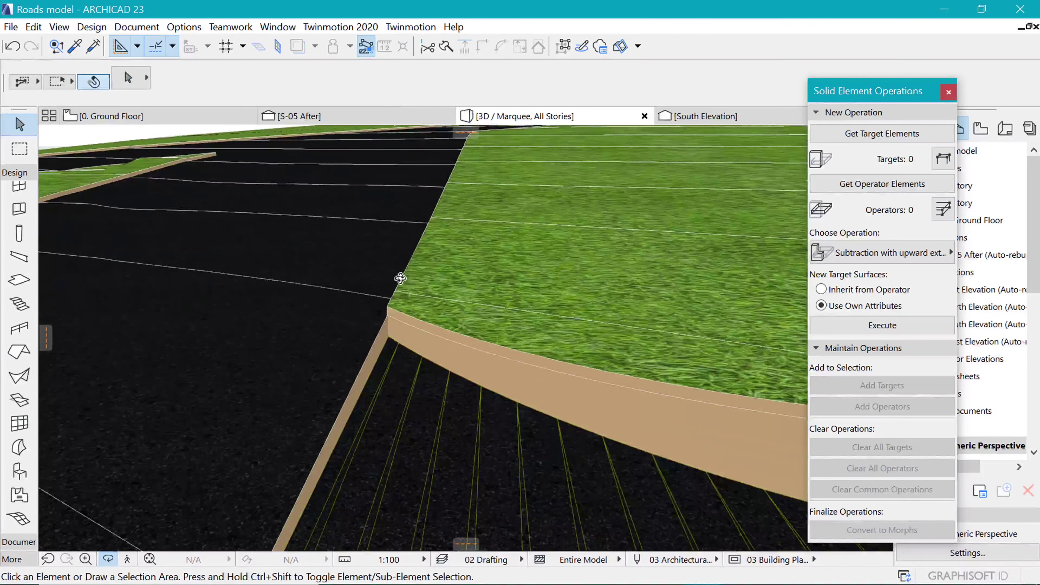
pyautogui.click(387, 342)
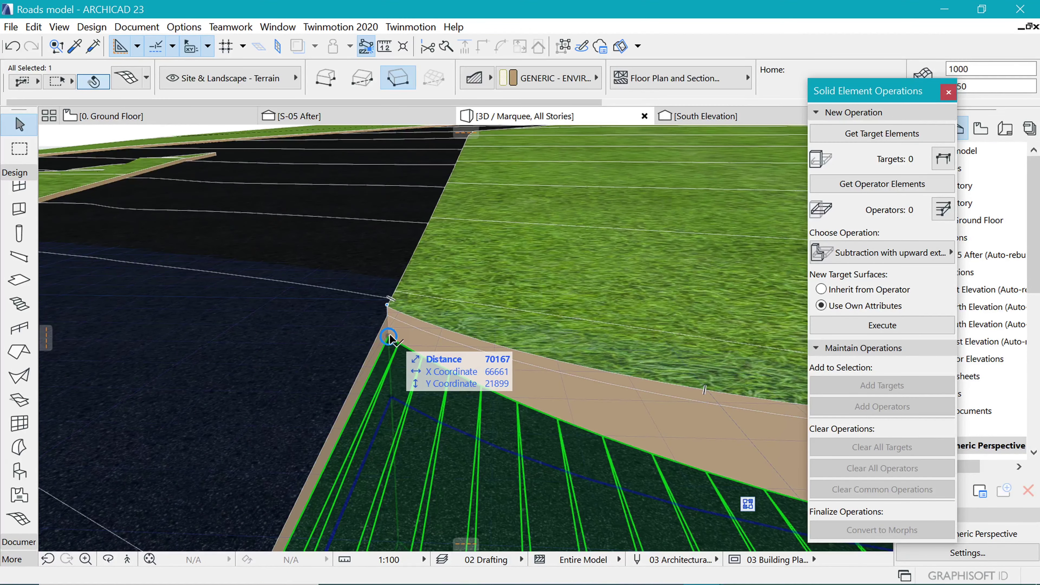
pyautogui.click(388, 336)
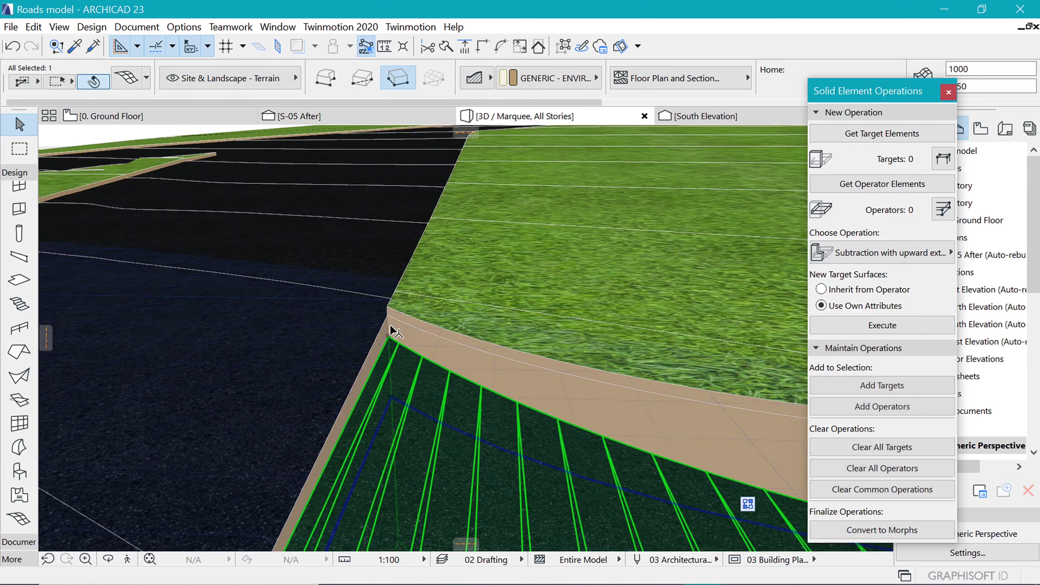
pyautogui.click(602, 413)
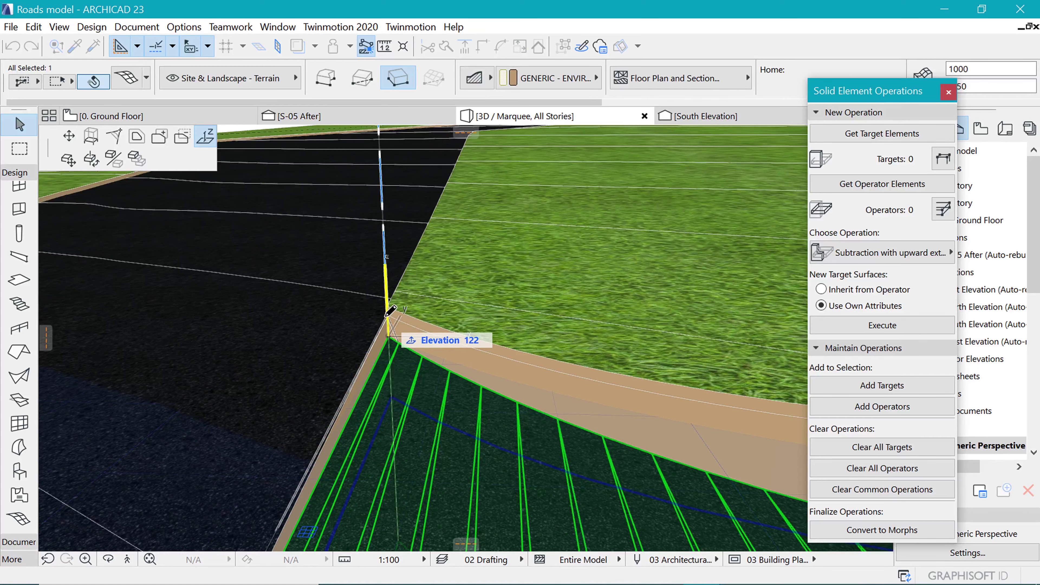
pyautogui.click(389, 311)
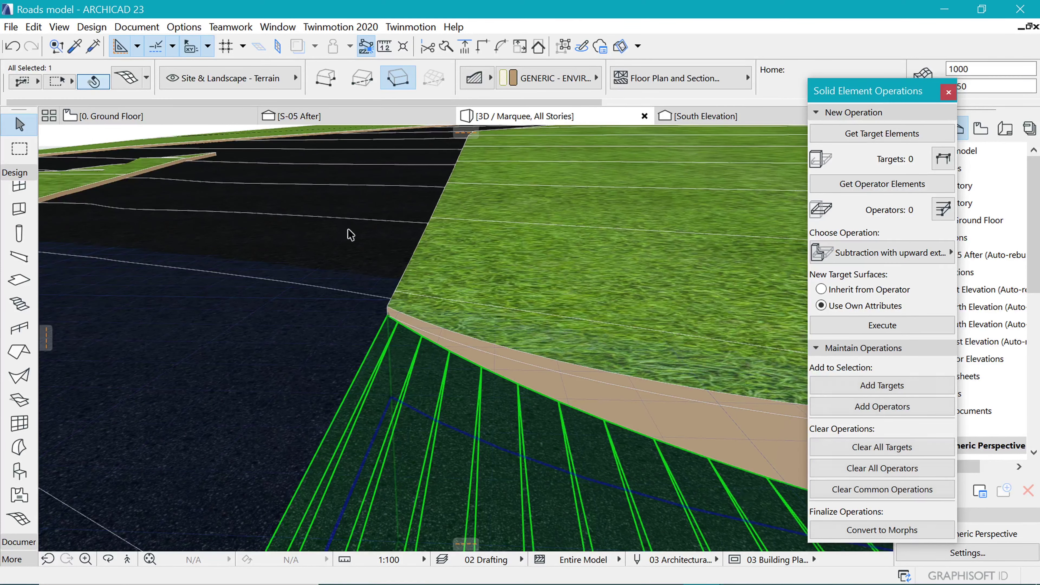
# - Adjust the elevation of the asphalt mesh's other road-side corner node to the access road's lower corner and deselect the mesh
pyautogui.scroll(-3, 344, 227)
pyautogui.scroll(-4, 511, 307)
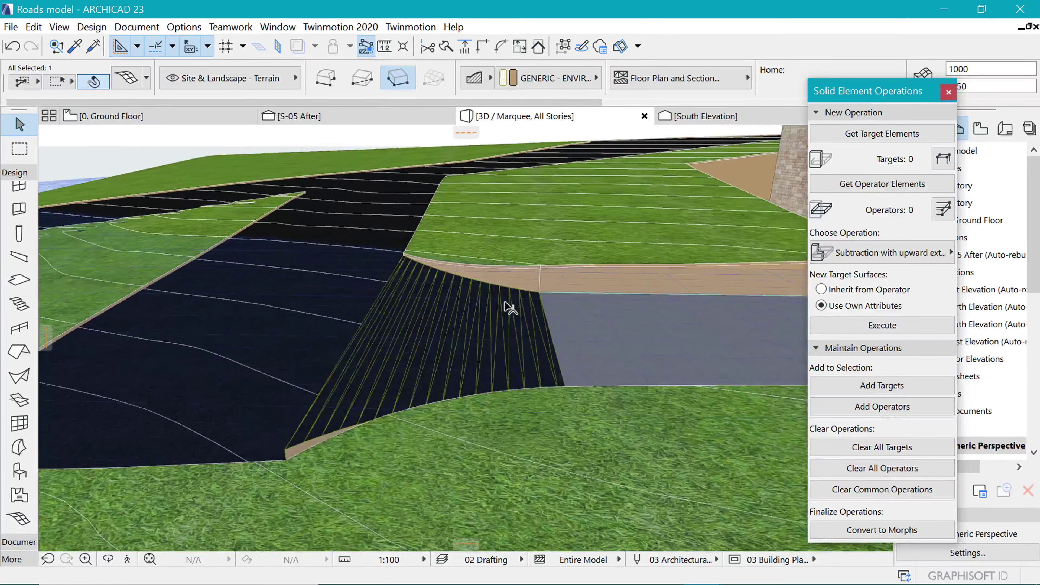
pyautogui.scroll(4, 371, 360)
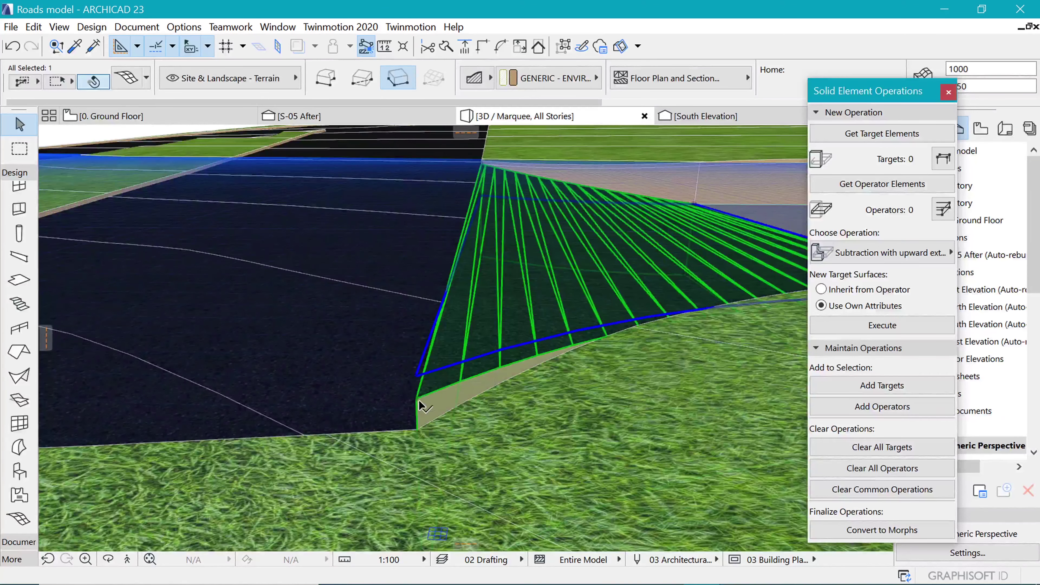
pyautogui.click(416, 399)
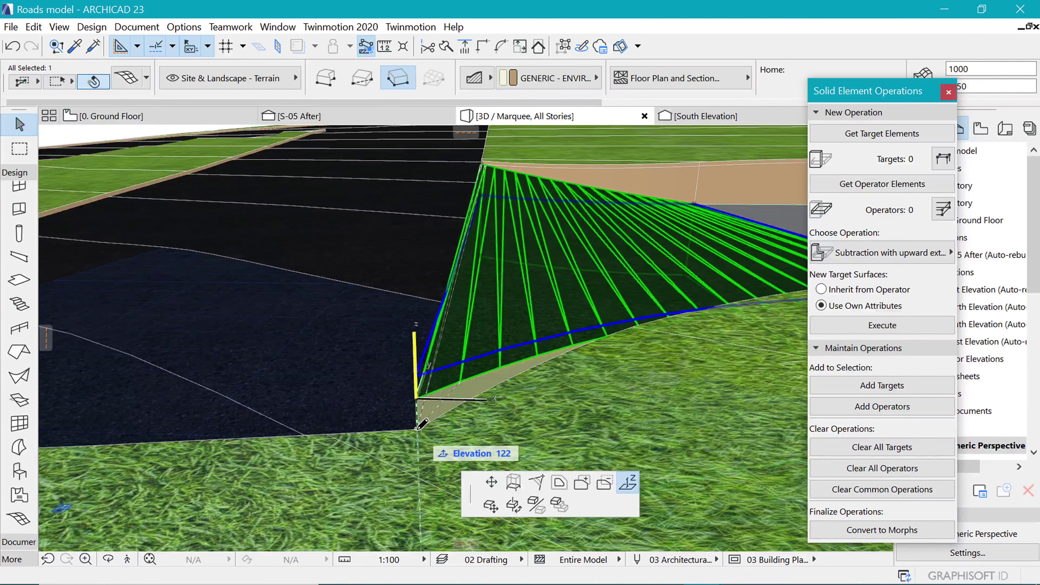
pyautogui.click(417, 430)
pyautogui.click(421, 436)
pyautogui.keyDown('shift'); pyautogui.moveTo(332, 406); pyautogui.dragTo(536, 287, button='middle'); pyautogui.keyUp('shift')
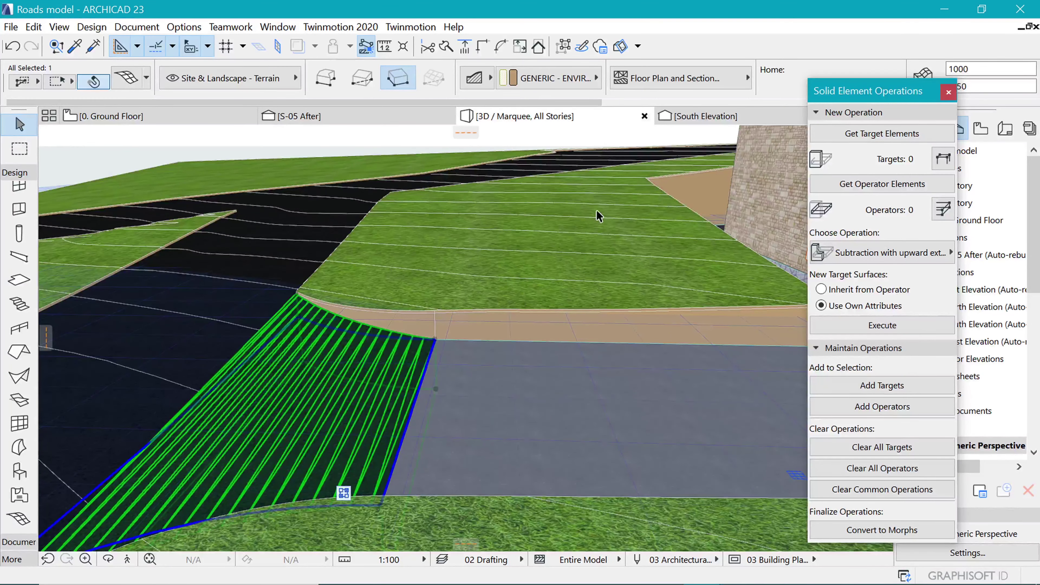
pyautogui.press('Escape')
# - Examine the curved asphalt connection between the access road and the house slab in 3D from several angles and distances
pyautogui.keyDown('shift'); pyautogui.moveTo(626, 197); pyautogui.dragTo(292, 269, button='middle'); pyautogui.keyUp('shift')
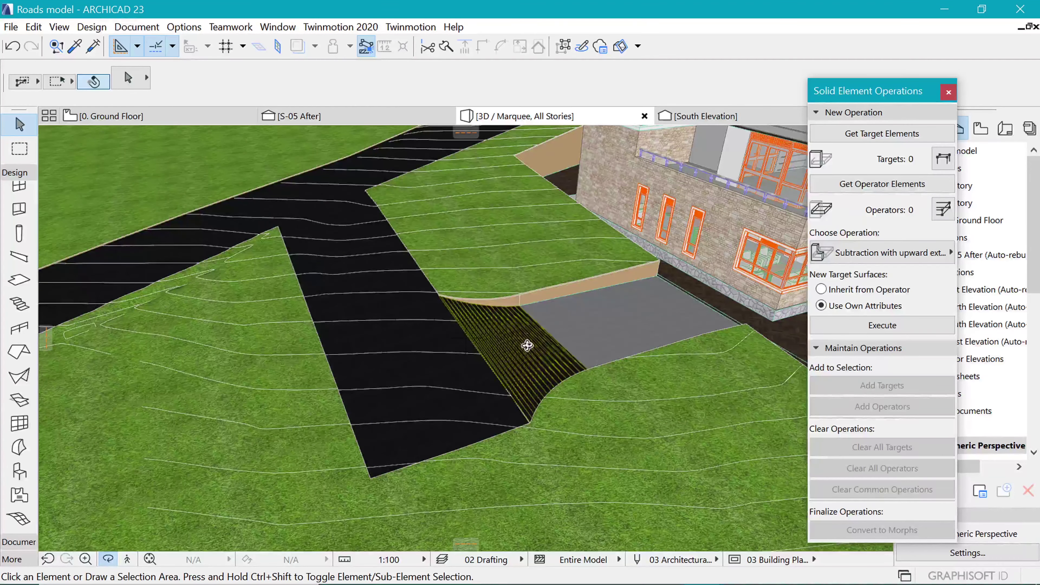
pyautogui.scroll(-3, 448, 272)
pyautogui.scroll(-3, 402, 306)
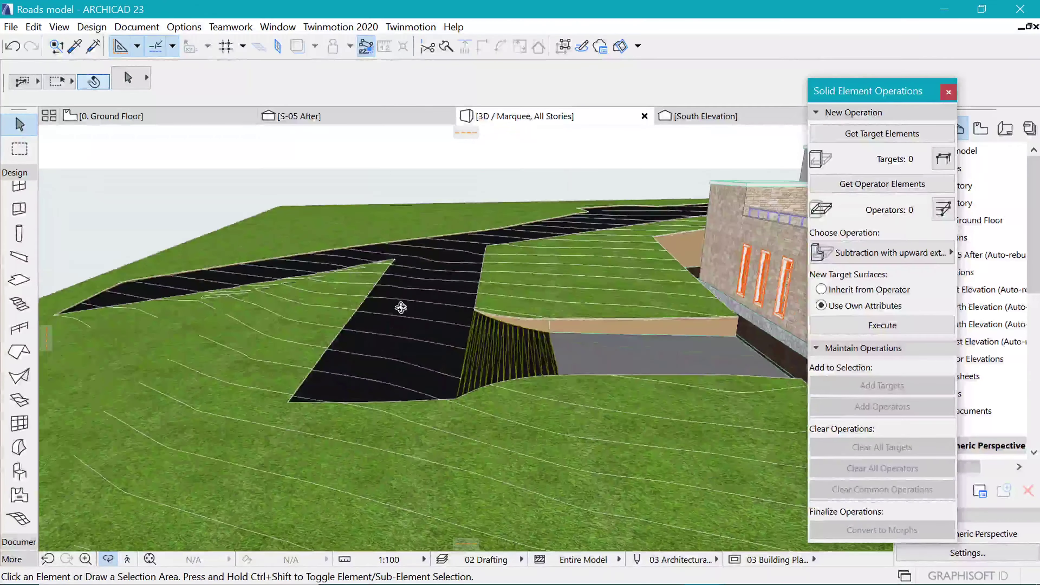
pyautogui.scroll(-4, 589, 324)
pyautogui.keyDown('shift'); pyautogui.moveTo(589, 323); pyautogui.dragTo(582, 302, button='middle'); pyautogui.keyUp('shift')
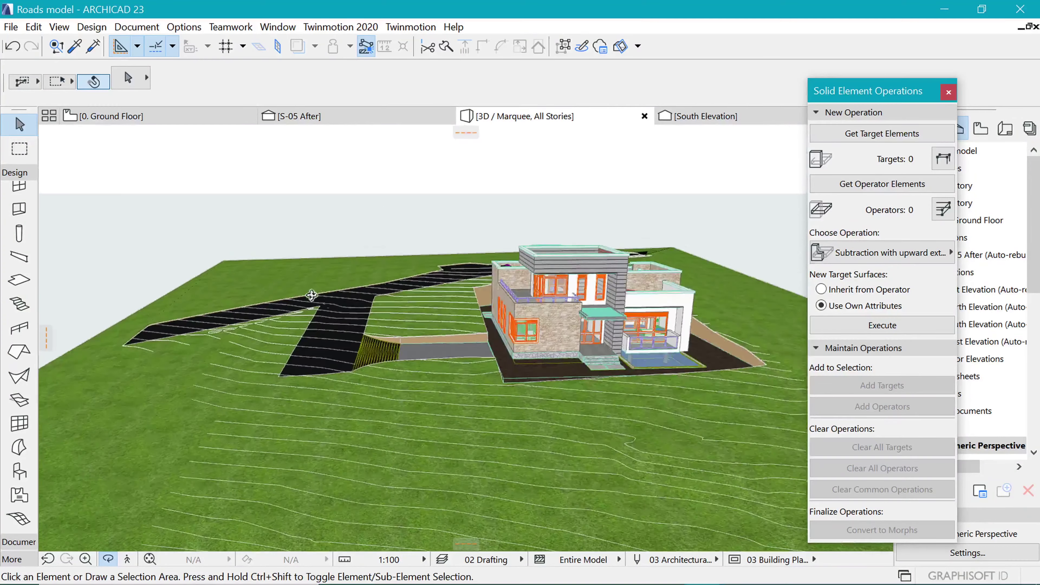
pyautogui.scroll(3, 312, 286)
pyautogui.scroll(2, 425, 289)
pyautogui.keyDown('shift'); pyautogui.moveTo(424, 290); pyautogui.dragTo(360, 341, button='middle'); pyautogui.keyUp('shift')
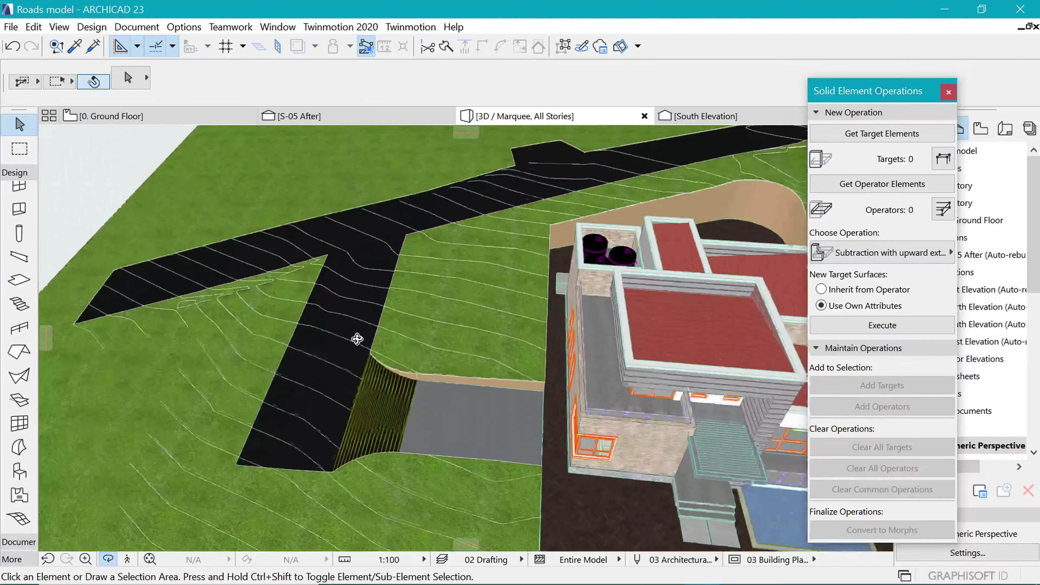
pyautogui.scroll(3, 434, 272)
pyautogui.scroll(-4, 434, 272)
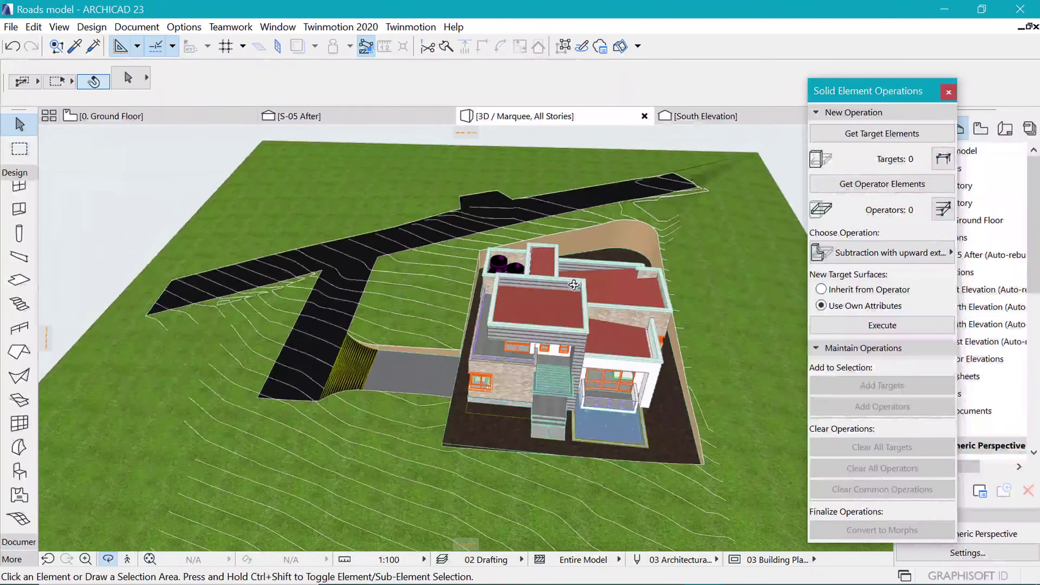
pyautogui.scroll(3, 385, 268)
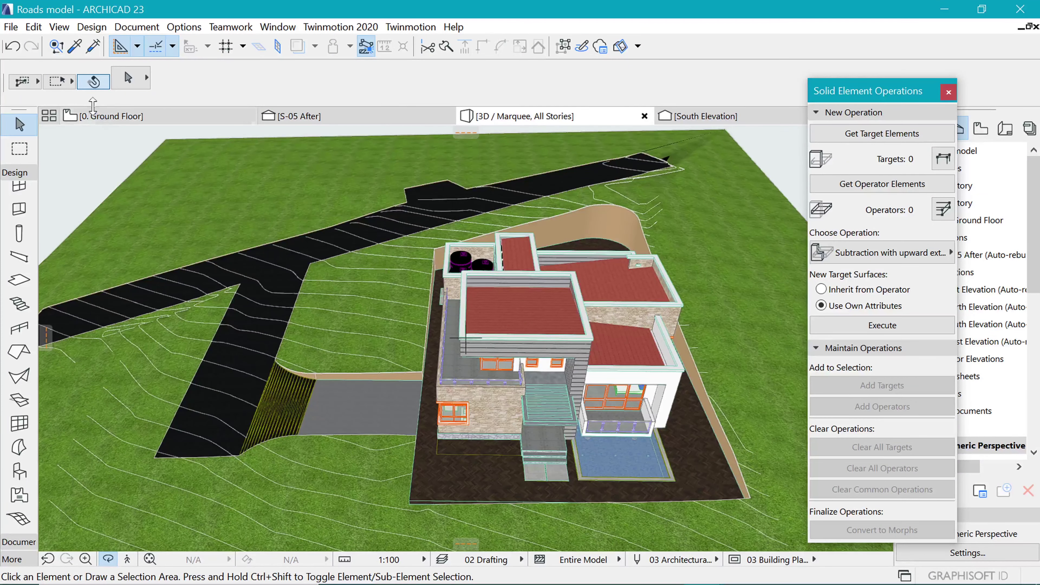
# - Pick up the settings of the existing railing beside the house slab copy in the Ground Floor plan for a new railing
pyautogui.click(95, 116)
pyautogui.scroll(-3, 221, 330)
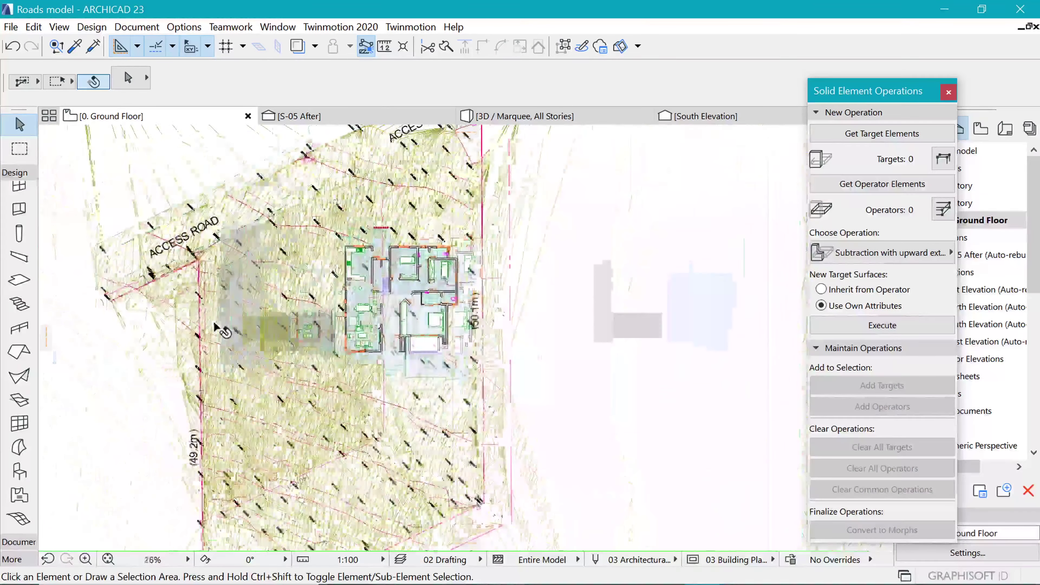
pyautogui.scroll(-3, 221, 329)
pyautogui.scroll(2, 571, 276)
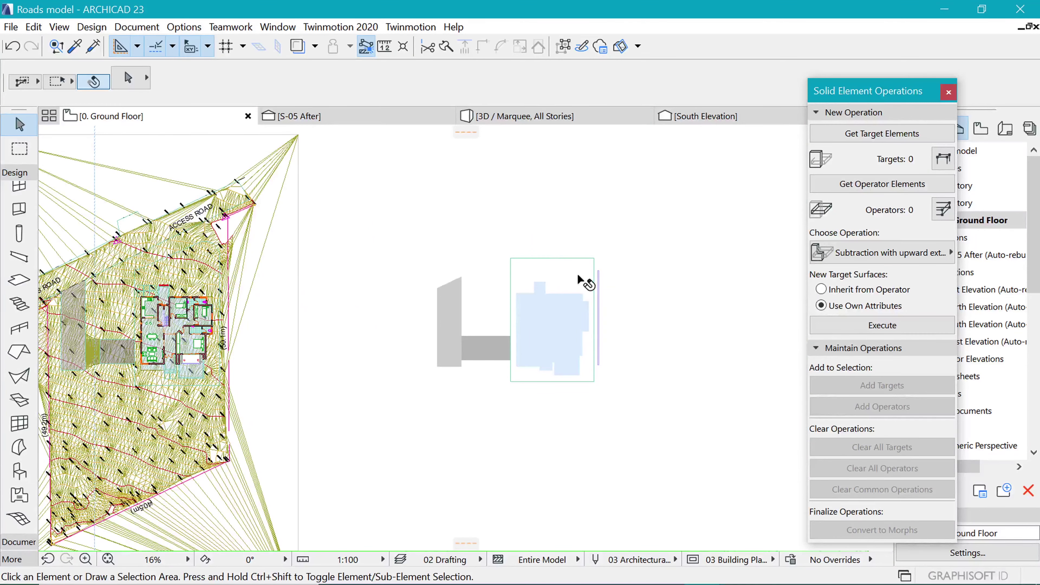
pyautogui.scroll(1, 511, 304)
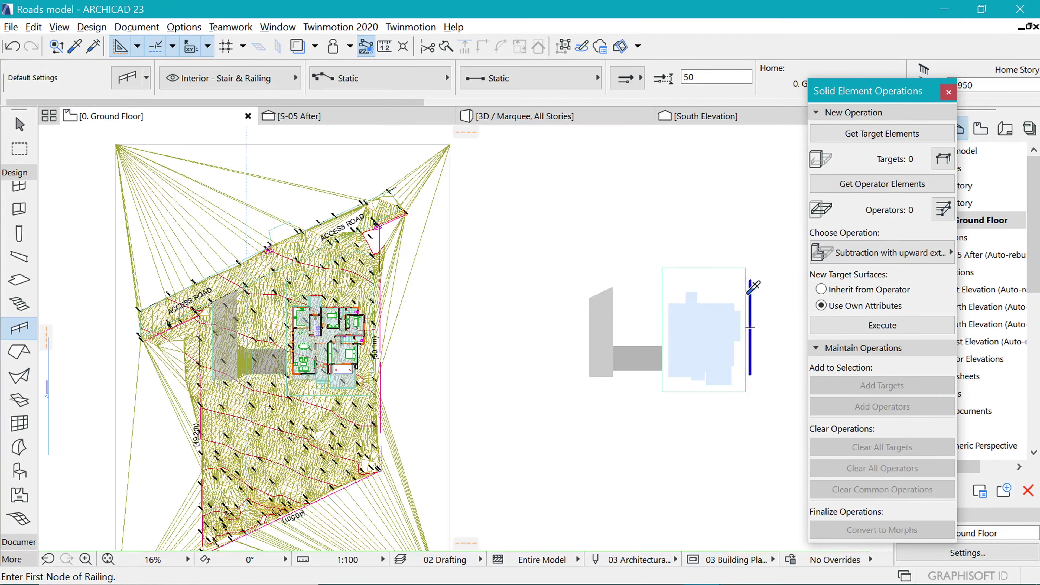
# - Draw a railing from the plot corner beside the entrance along the 49.2 m, 40.5 m and 50.1 m sides, ending about 31.5 m along the access road
pyautogui.scroll(3, 227, 277)
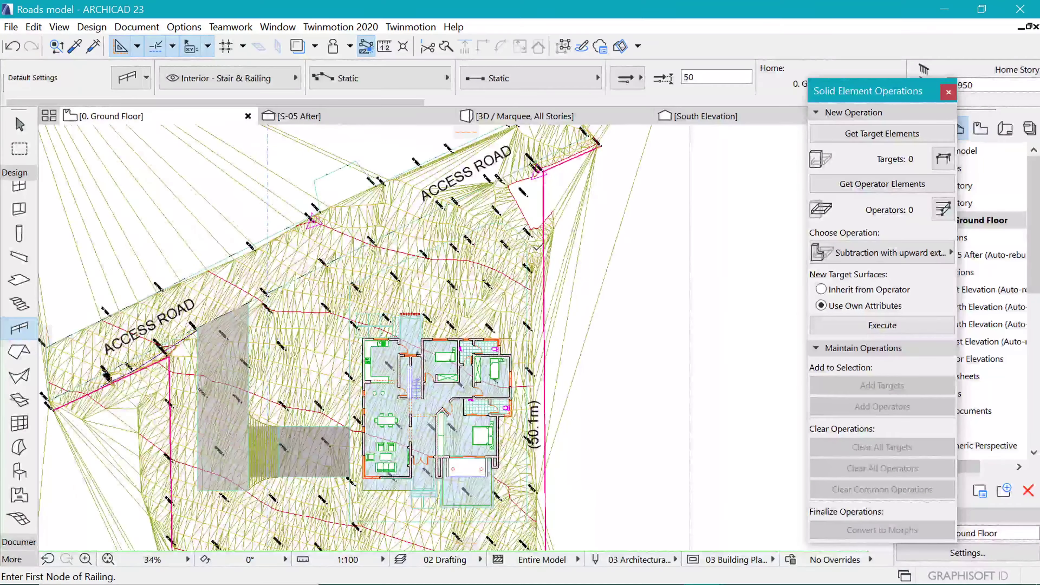
pyautogui.scroll(-2, 541, 247)
pyautogui.scroll(3, 410, 217)
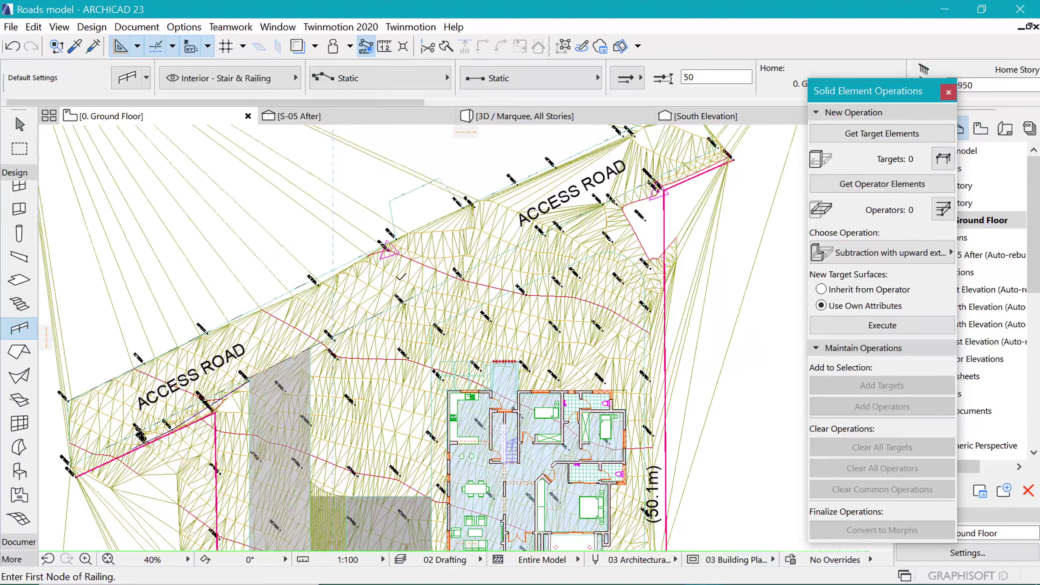
pyautogui.scroll(1, 77, 479)
pyautogui.scroll(-4, 663, 292)
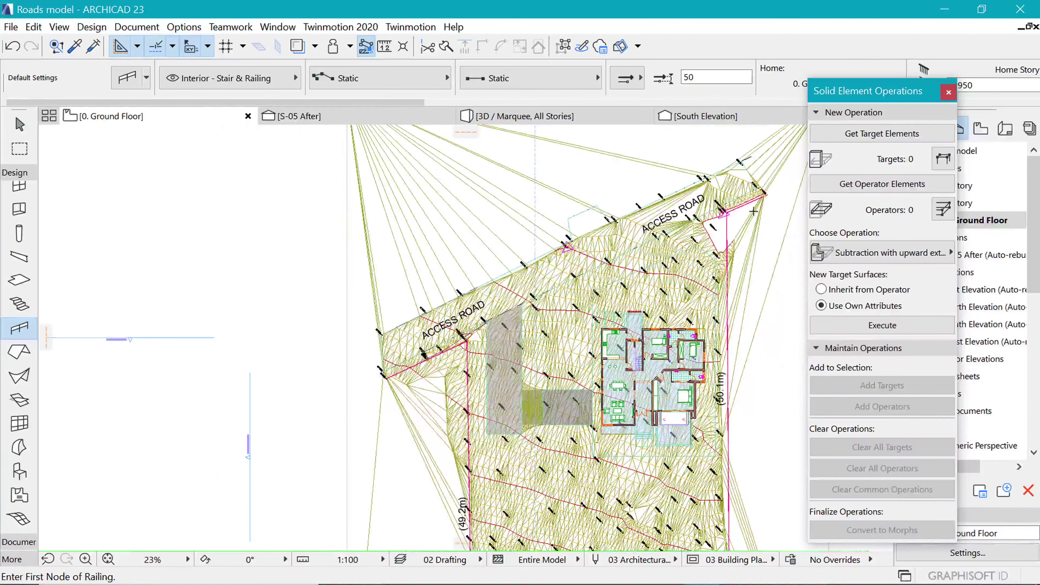
pyautogui.scroll(-2, 467, 220)
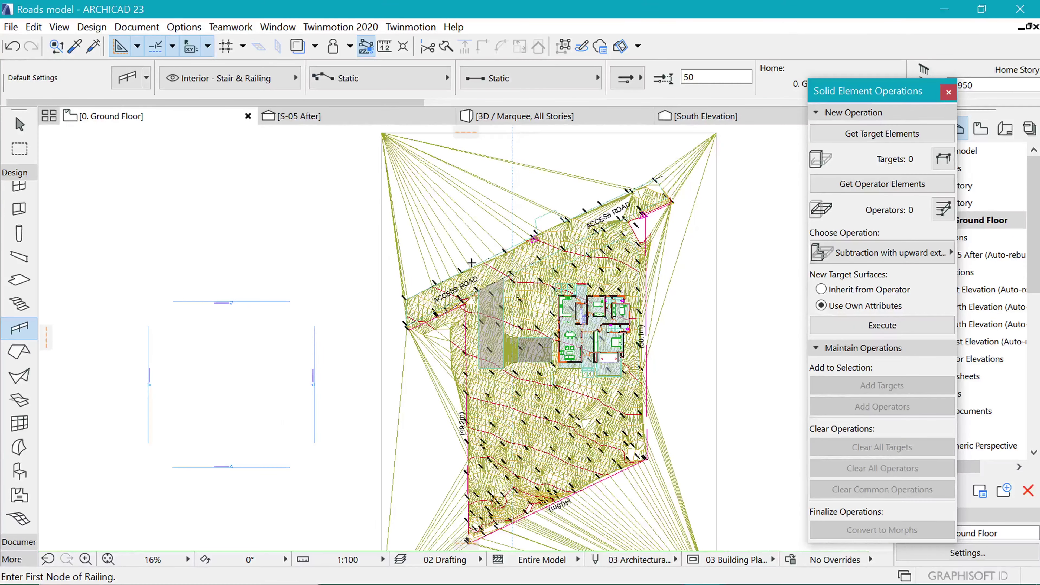
pyautogui.scroll(10, 471, 262)
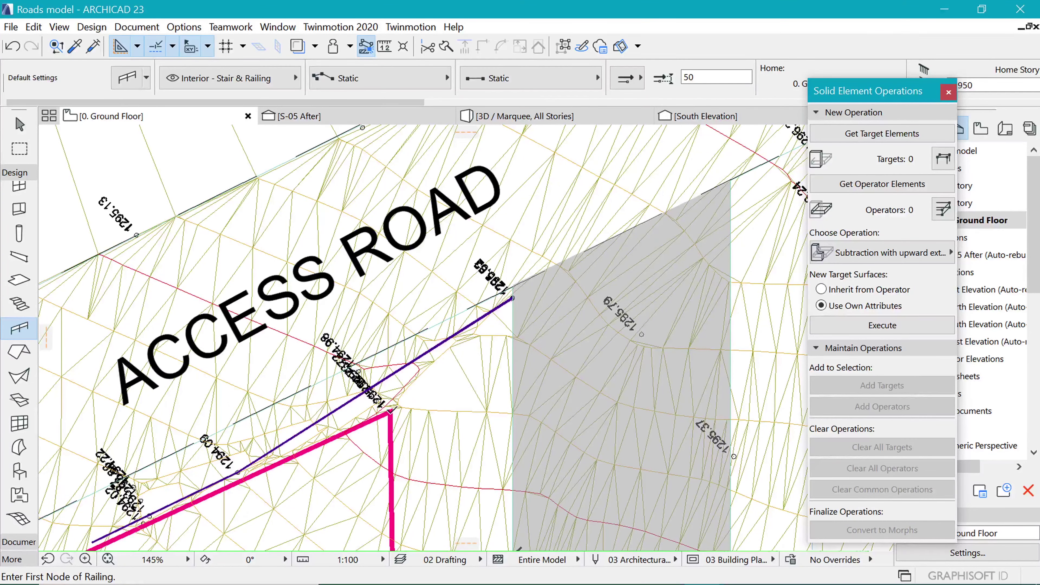
pyautogui.click(390, 410)
pyautogui.scroll(-7, 385, 237)
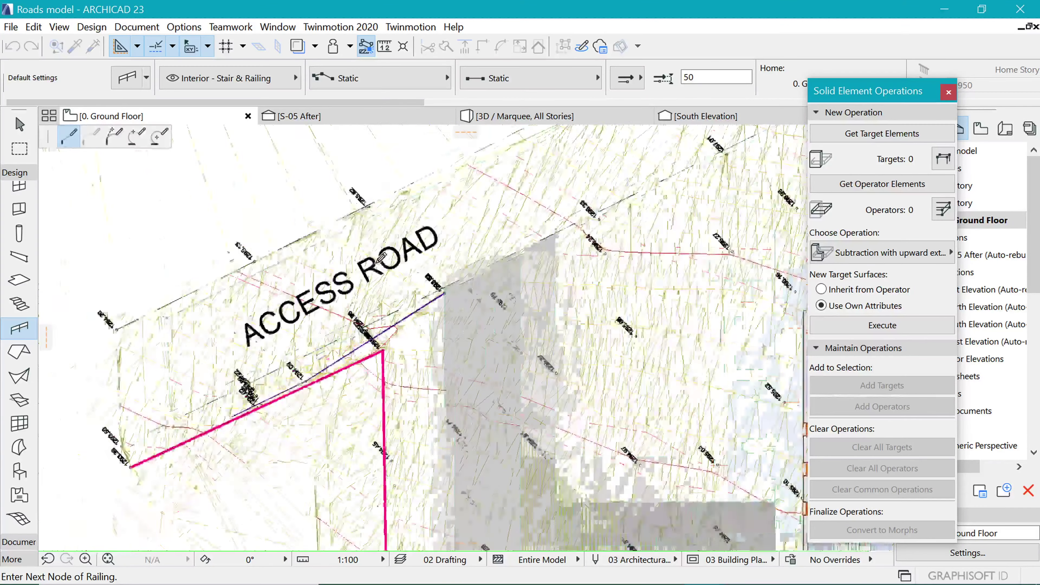
pyautogui.scroll(-4, 382, 265)
pyautogui.scroll(10, 371, 346)
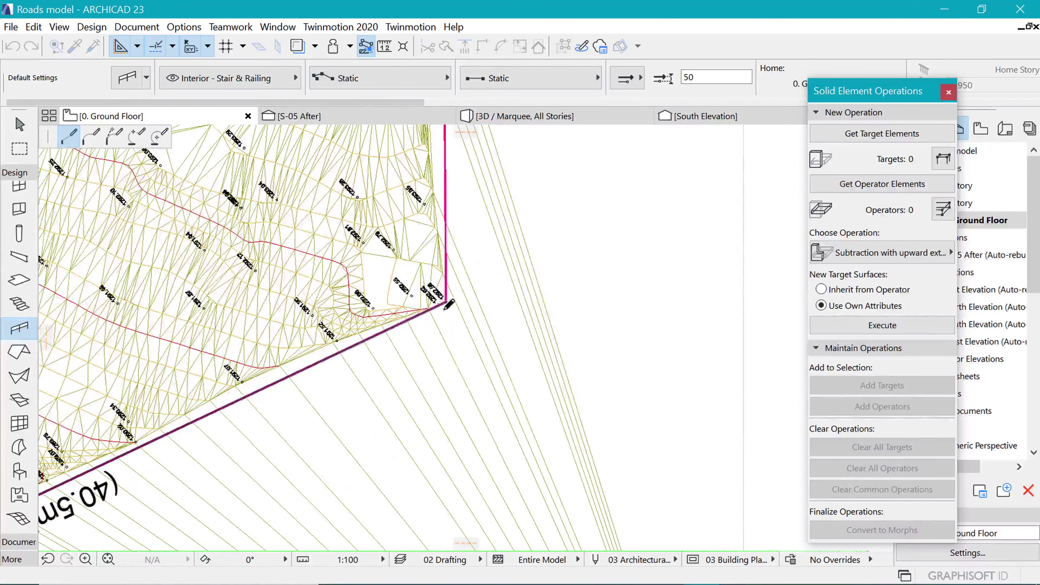
pyautogui.scroll(-6, 450, 287)
pyautogui.scroll(6, 439, 278)
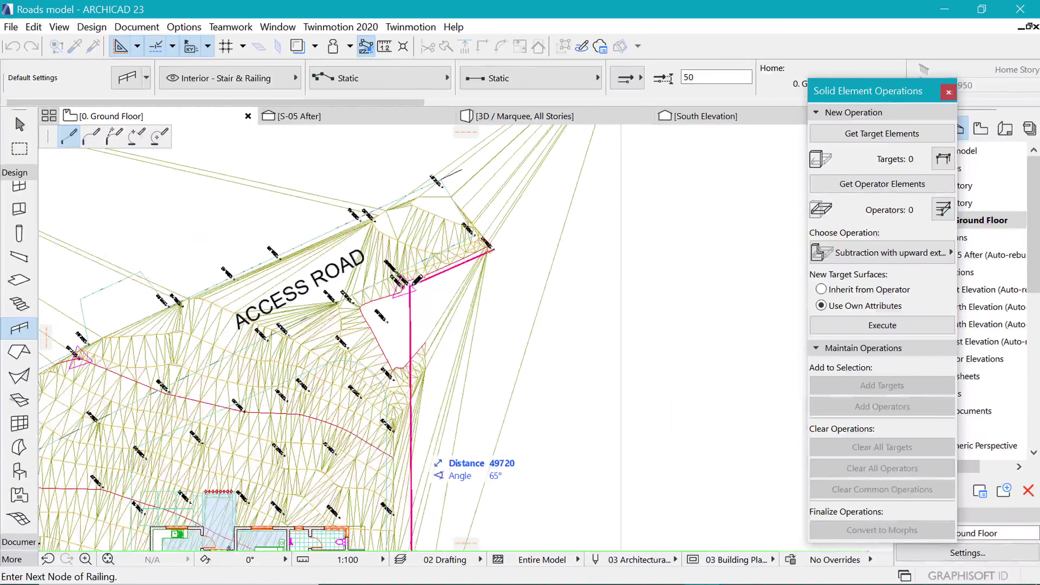
pyautogui.scroll(-4, 407, 280)
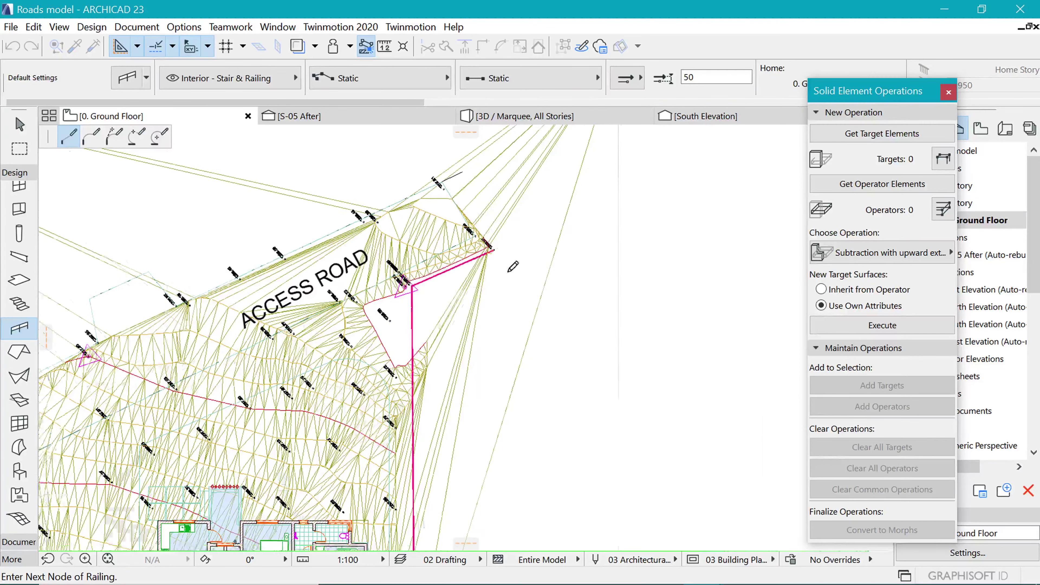
pyautogui.scroll(2, 479, 277)
pyautogui.scroll(3, 246, 409)
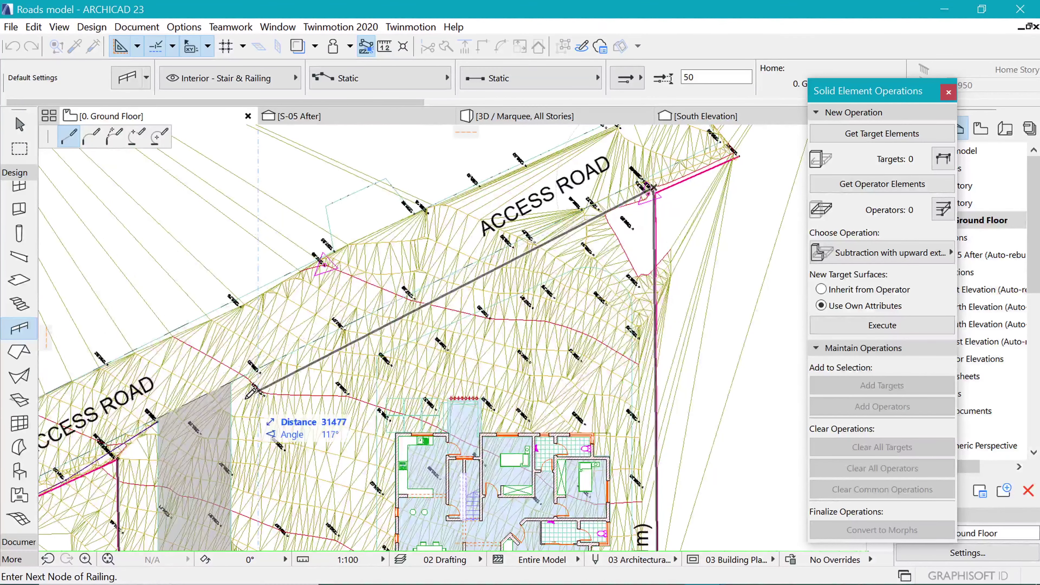
pyautogui.click(263, 391)
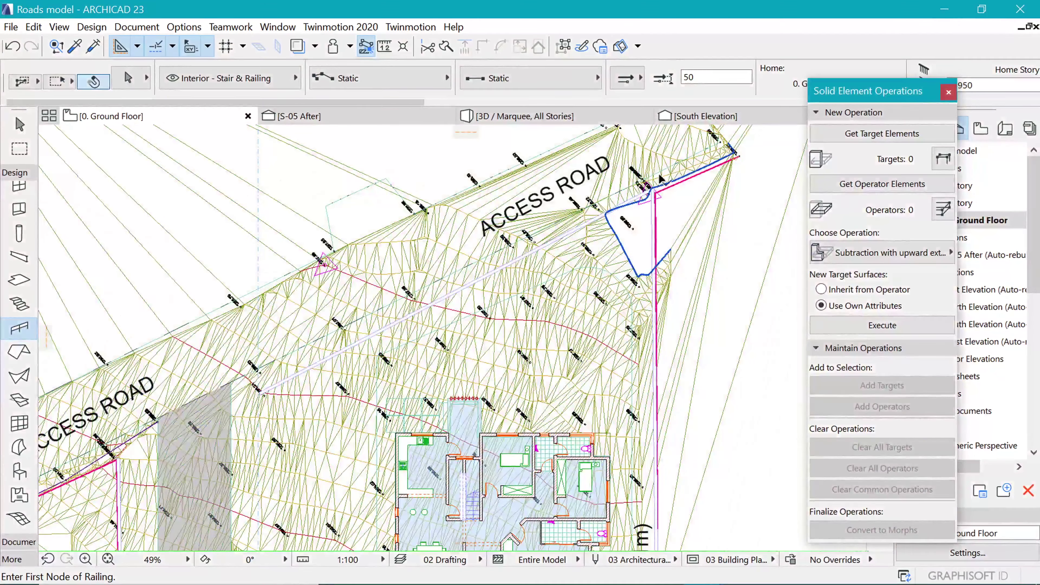
# - Select the new boundary railing and examine its access-road corner and the open entrance gap in plan
pyautogui.scroll(5, 650, 215)
pyautogui.keyDown('shift'); pyautogui.click(648, 215); pyautogui.keyUp('shift')
pyautogui.moveTo(648, 215); pyautogui.dragTo(650, 241)
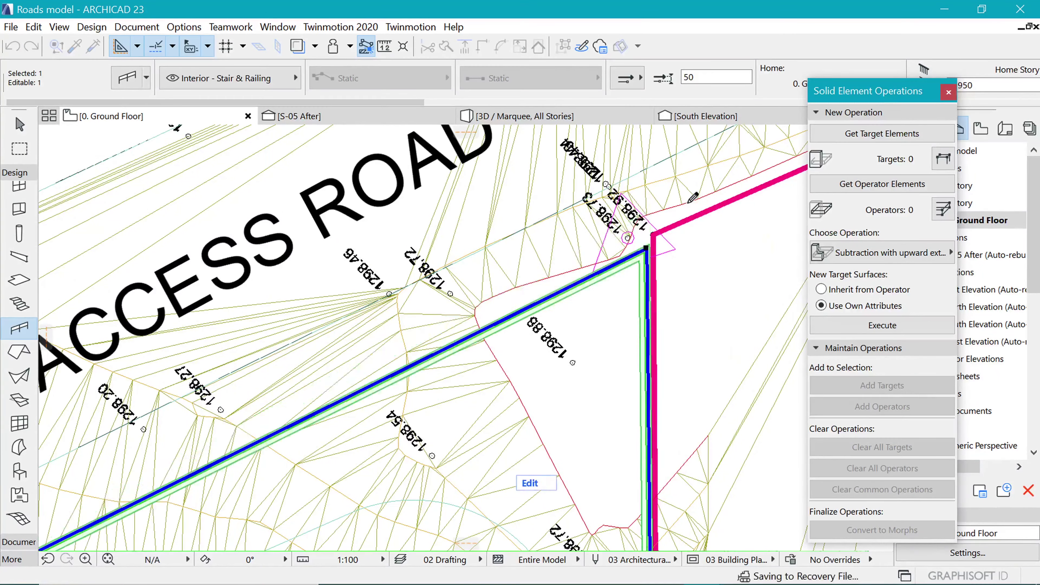
pyautogui.scroll(-7, 694, 199)
pyautogui.scroll(3, 504, 329)
pyautogui.scroll(2, 503, 333)
pyautogui.click(503, 332)
pyautogui.scroll(2, 503, 308)
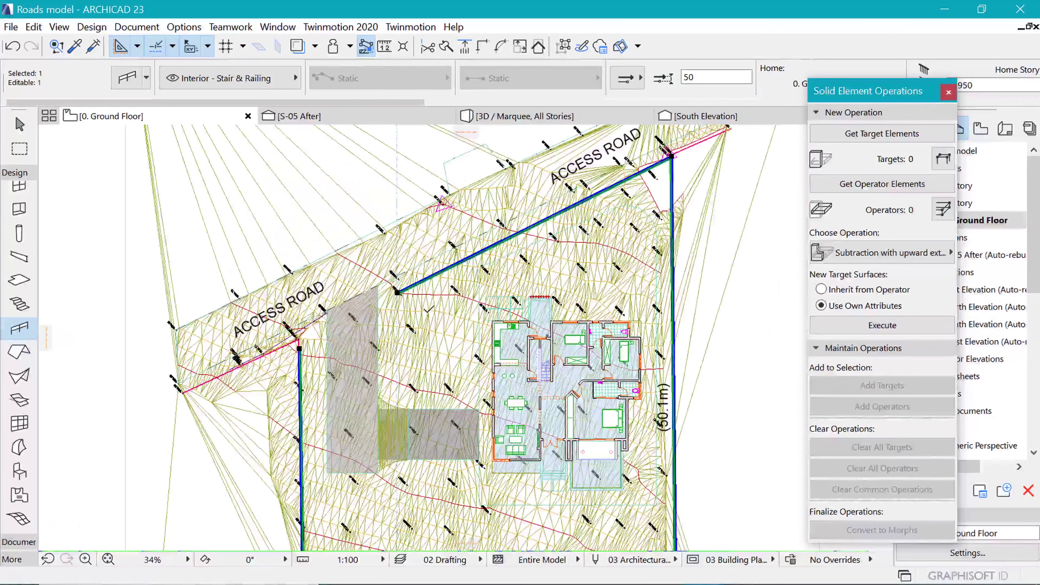
pyautogui.scroll(-2, 476, 250)
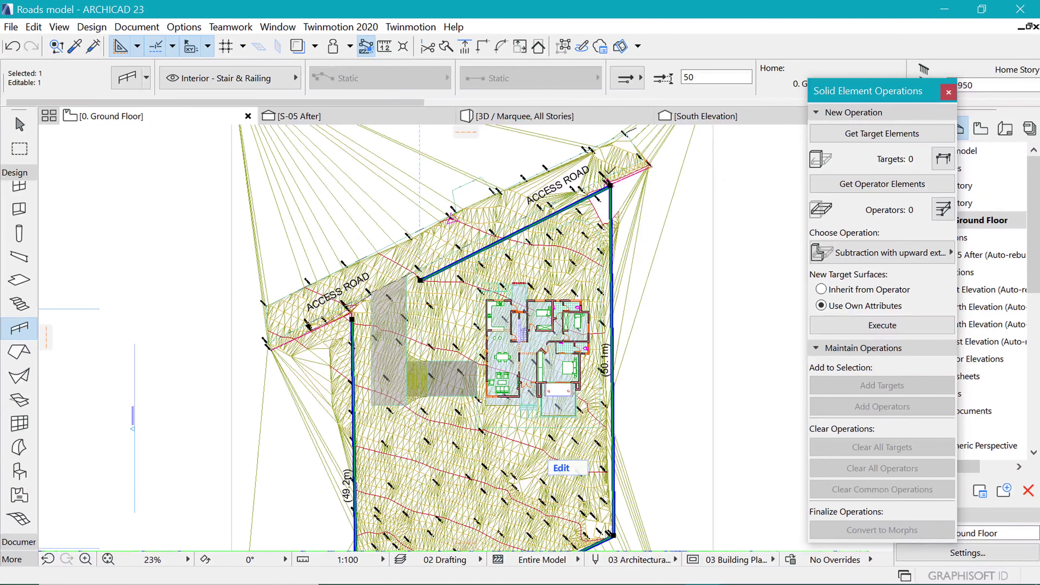
pyautogui.press('Escape')
# - Select the boundary railing in 3D and stretch its node at the plot's lowest corner vertically down to the sloped terrain
pyautogui.click(563, 119)
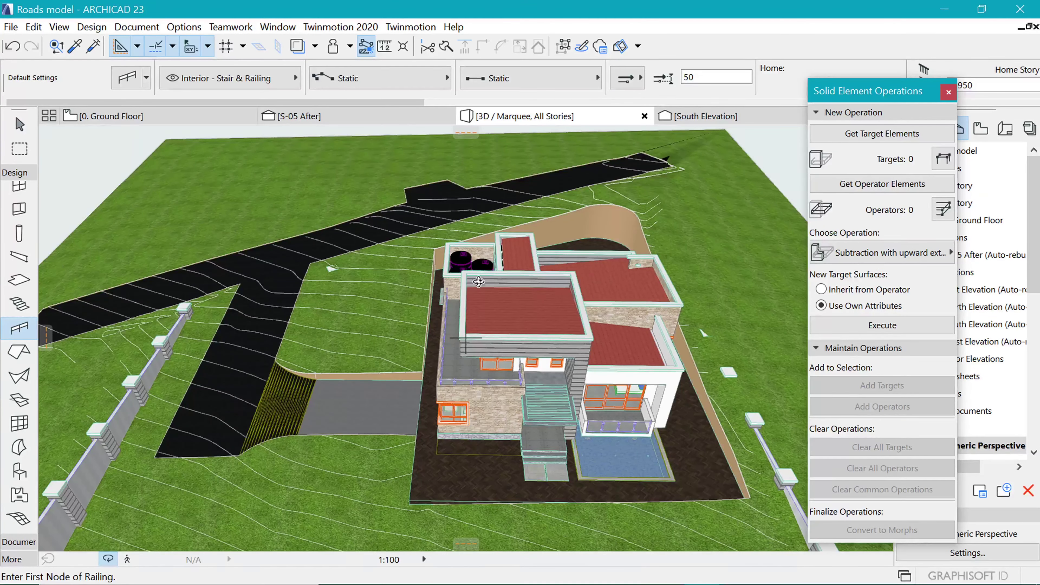
pyautogui.moveTo(304, 309); pyautogui.dragTo(247, 296)
pyautogui.keyDown('shift'); pyautogui.moveTo(248, 296); pyautogui.dragTo(527, 383, button='middle'); pyautogui.keyUp('shift')
pyautogui.click(527, 382)
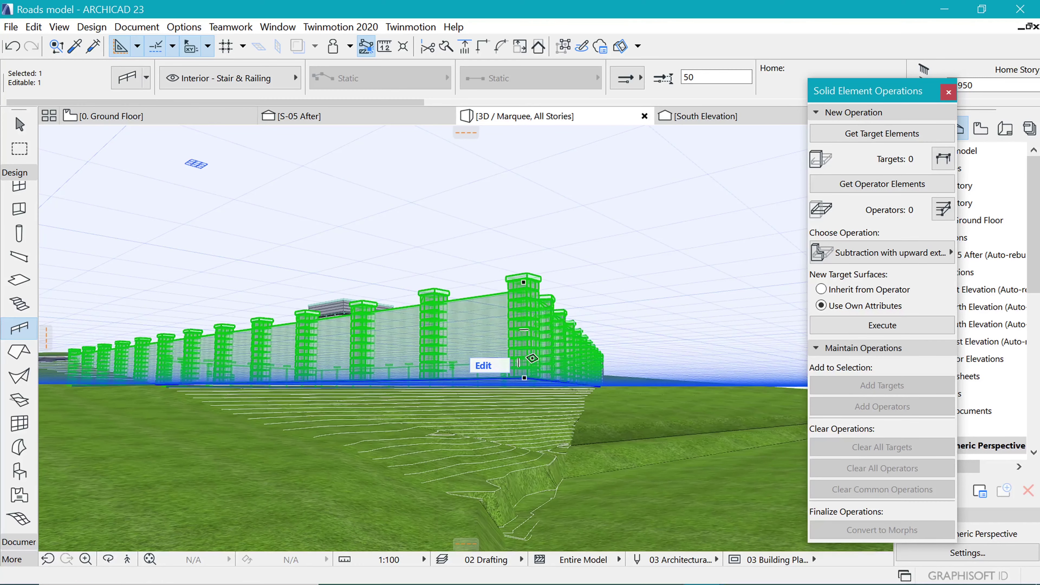
pyautogui.click(527, 377)
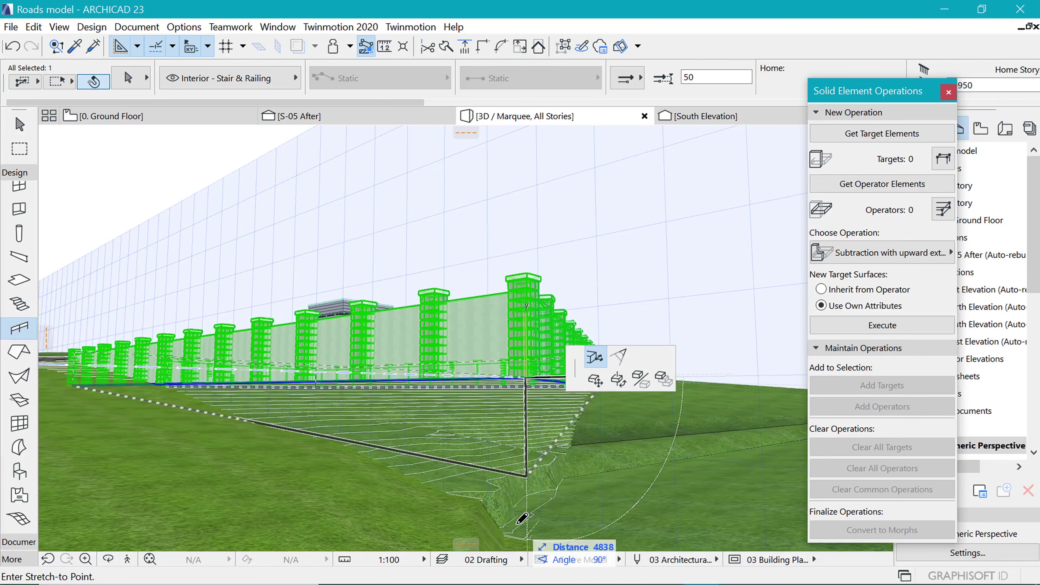
pyautogui.click(523, 542)
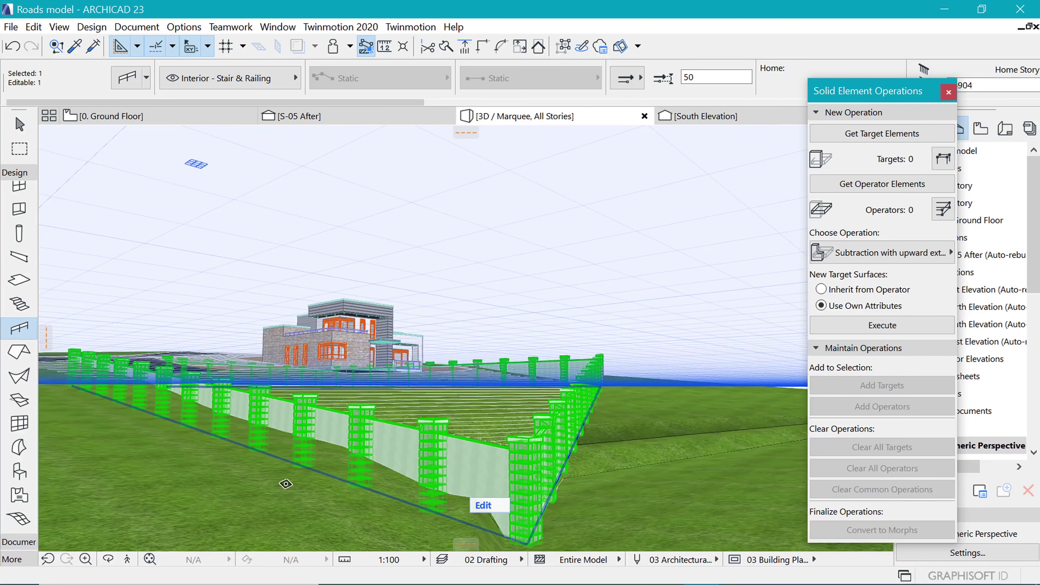
# - Insert a node on the railing's base line where it rises off the slope and lower it about 1140 mm
pyautogui.scroll(-2, 579, 381)
pyautogui.keyDown('shift'); pyautogui.moveTo(618, 327); pyautogui.dragTo(512, 388, button='middle'); pyautogui.keyUp('shift')
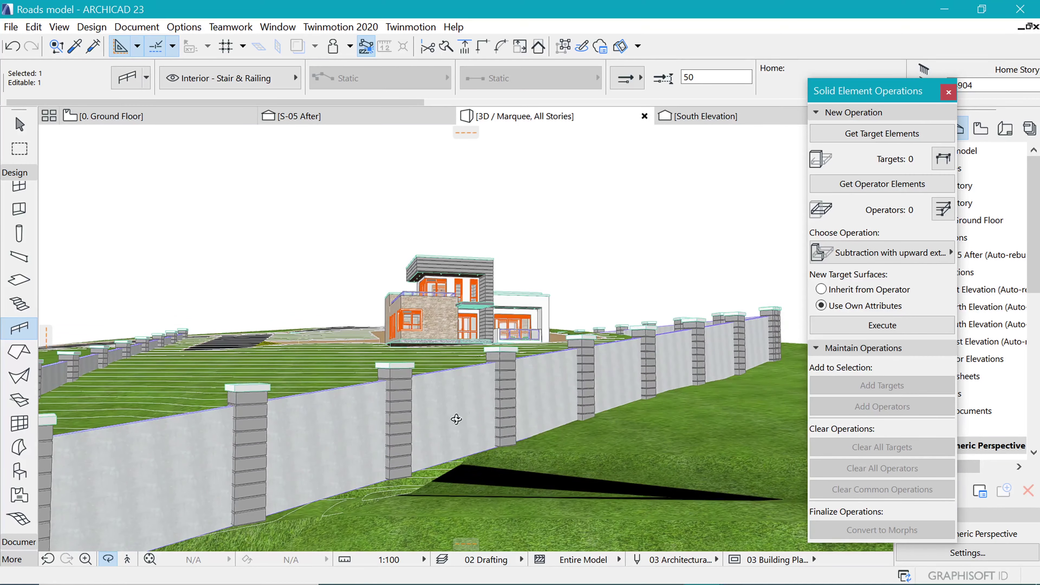
pyautogui.keyDown('shift'); pyautogui.moveTo(454, 458); pyautogui.dragTo(442, 466, button='middle'); pyautogui.keyUp('shift')
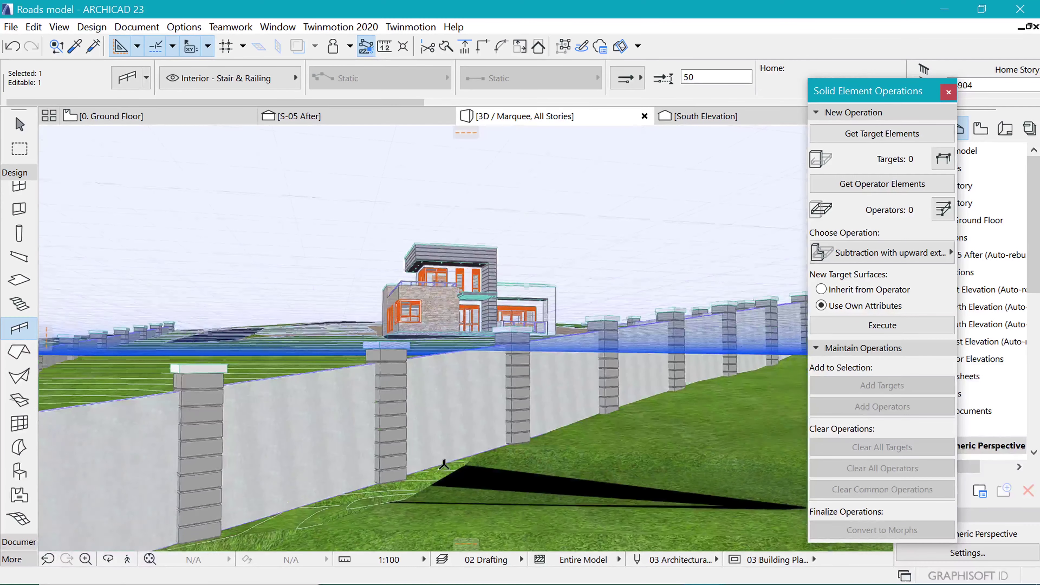
pyautogui.click(443, 466)
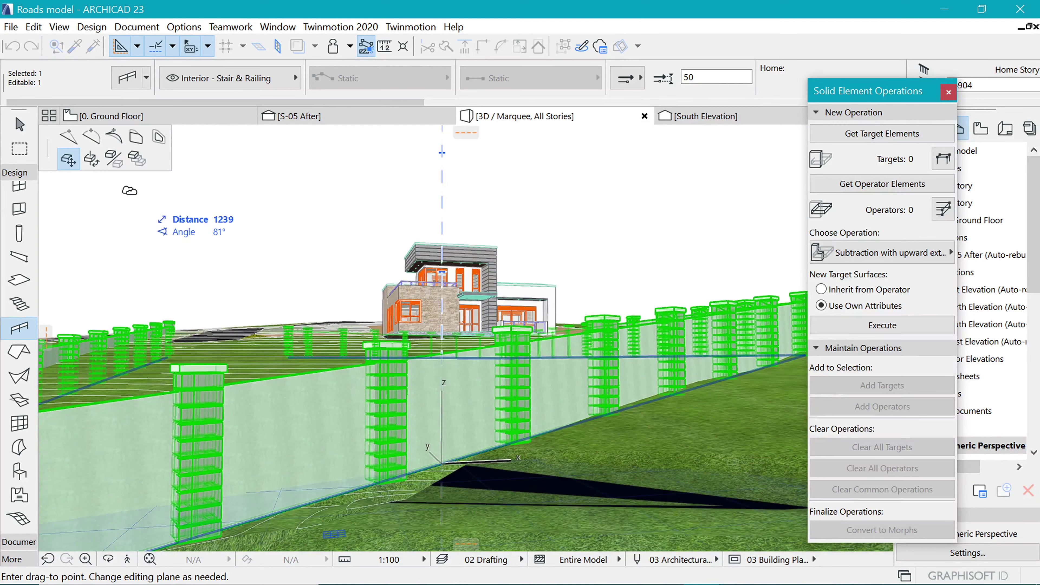
pyautogui.click(68, 137)
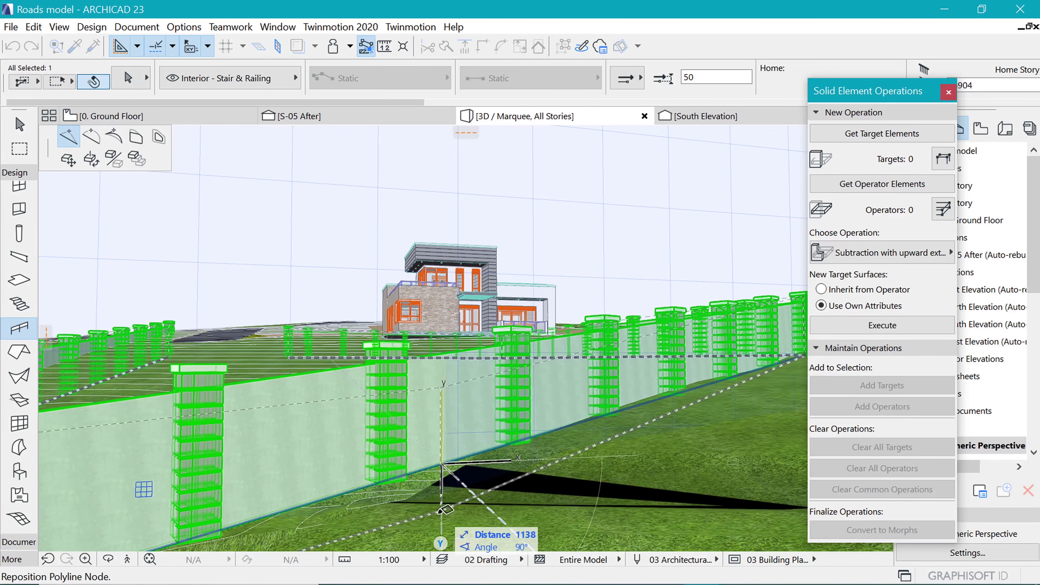
pyautogui.click(442, 515)
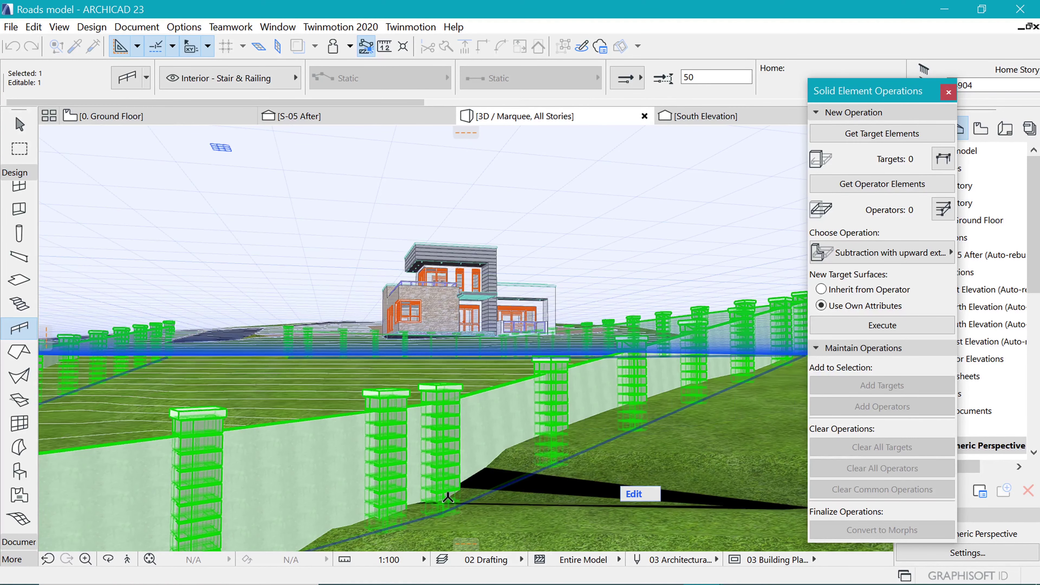
# - Raise the railing's sunken corner node at the upper end of the access road about 4030 mm to the terrain surface
pyautogui.keyDown('shift'); pyautogui.moveTo(475, 293); pyautogui.dragTo(418, 328, button='middle'); pyautogui.keyUp('shift')
pyautogui.scroll(1, 372, 344)
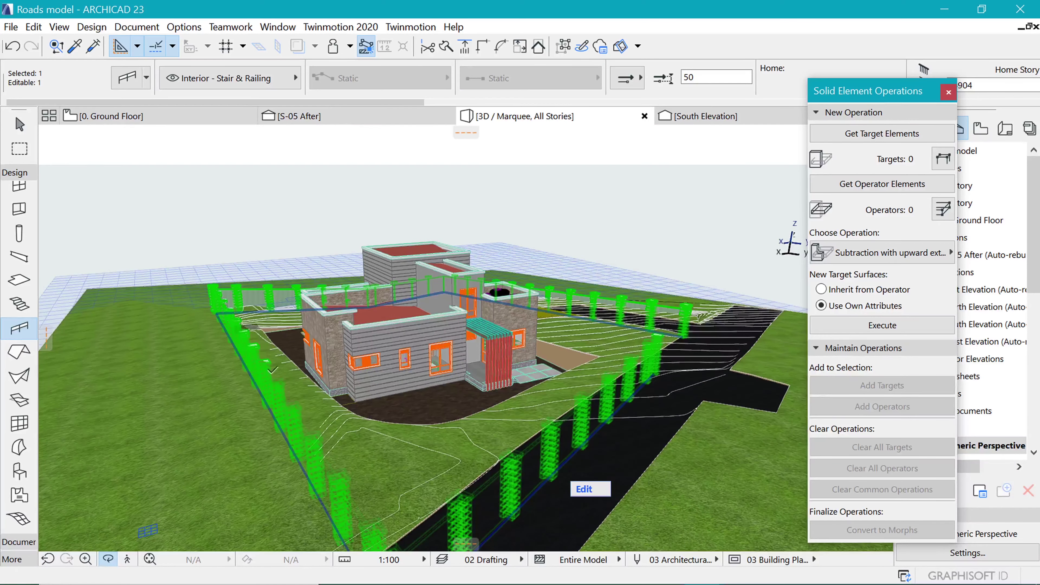
pyautogui.scroll(-1, 567, 333)
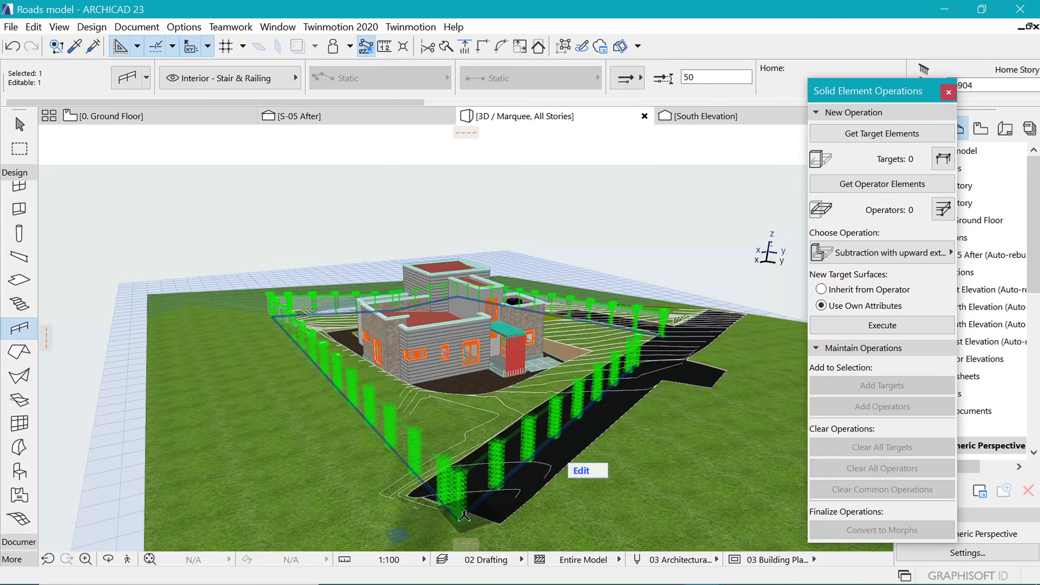
pyautogui.click(460, 517)
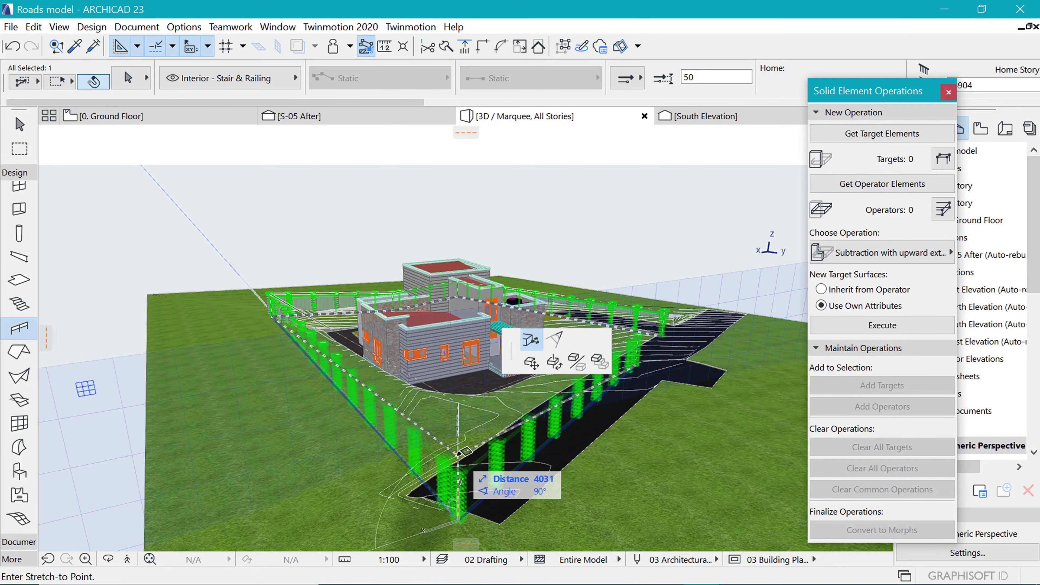
pyautogui.click(458, 454)
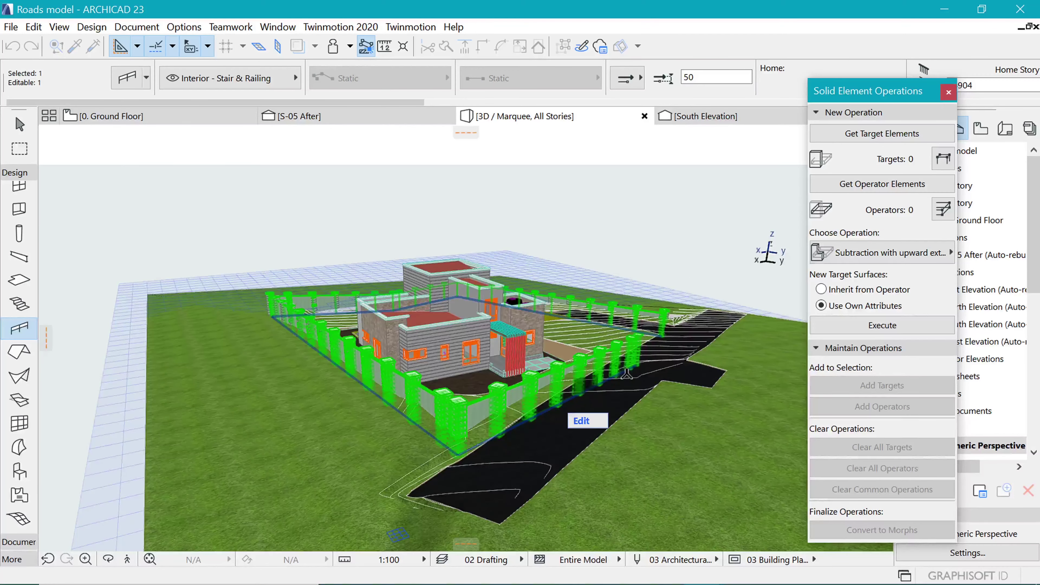
# - Raise the railing's end node at the entrance gap about 2300 mm to the ground beside the access road and deselect the railing
pyautogui.scroll(5, 707, 289)
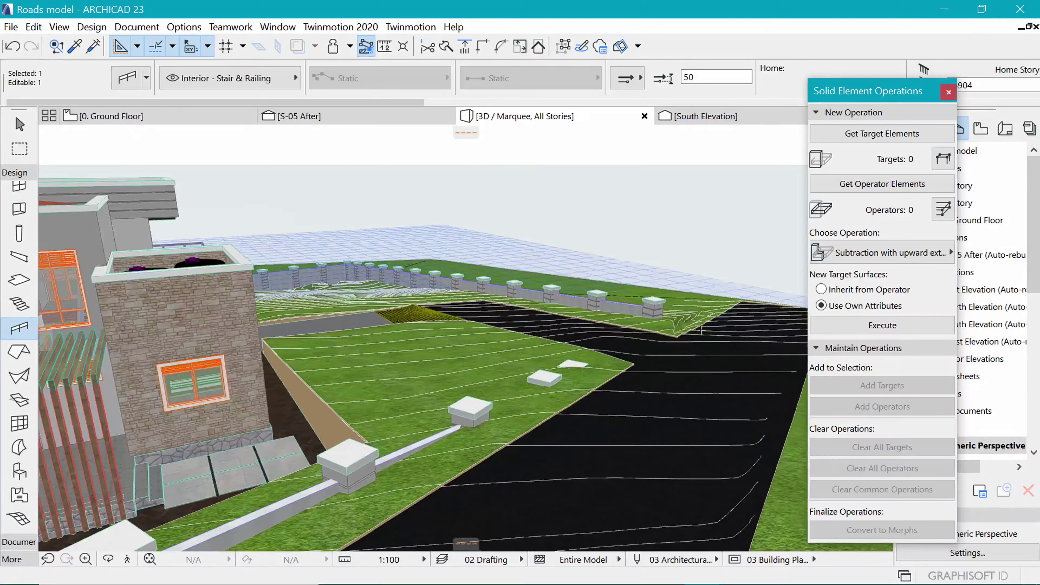
pyautogui.click(569, 452)
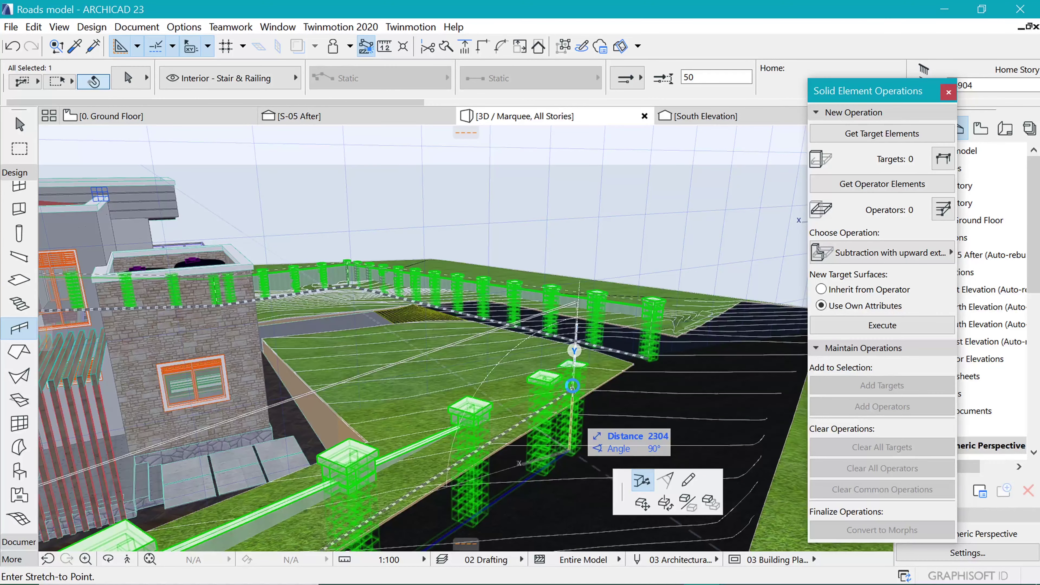
pyautogui.click(572, 386)
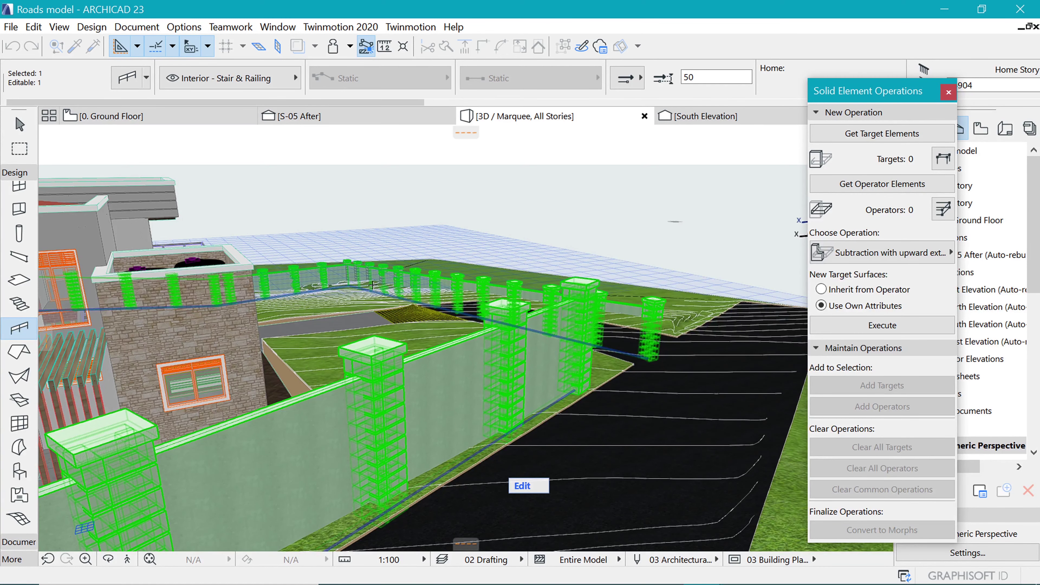
pyautogui.press('Escape')
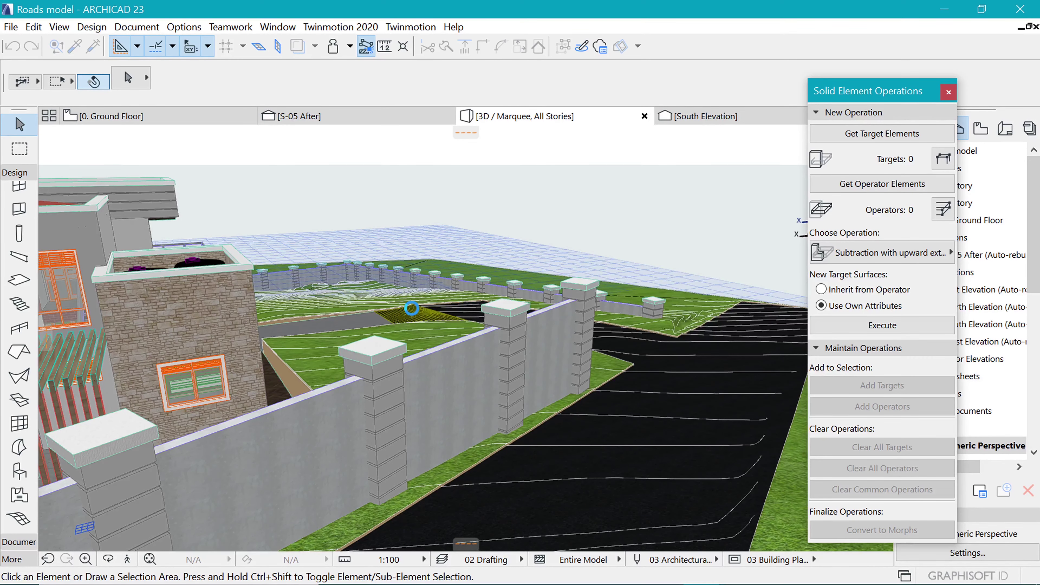
pyautogui.keyDown('shift'); pyautogui.moveTo(411, 308); pyautogui.dragTo(85, 309, button='middle'); pyautogui.keyUp('shift')
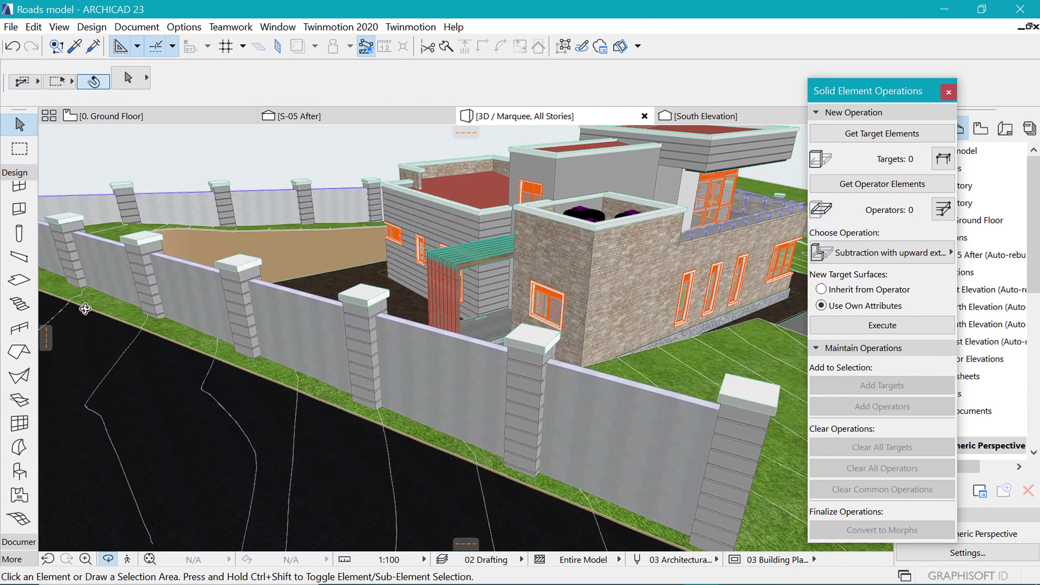
pyautogui.keyDown('shift'); pyautogui.moveTo(85, 309); pyautogui.dragTo(454, 277, button='middle'); pyautogui.keyUp('shift')
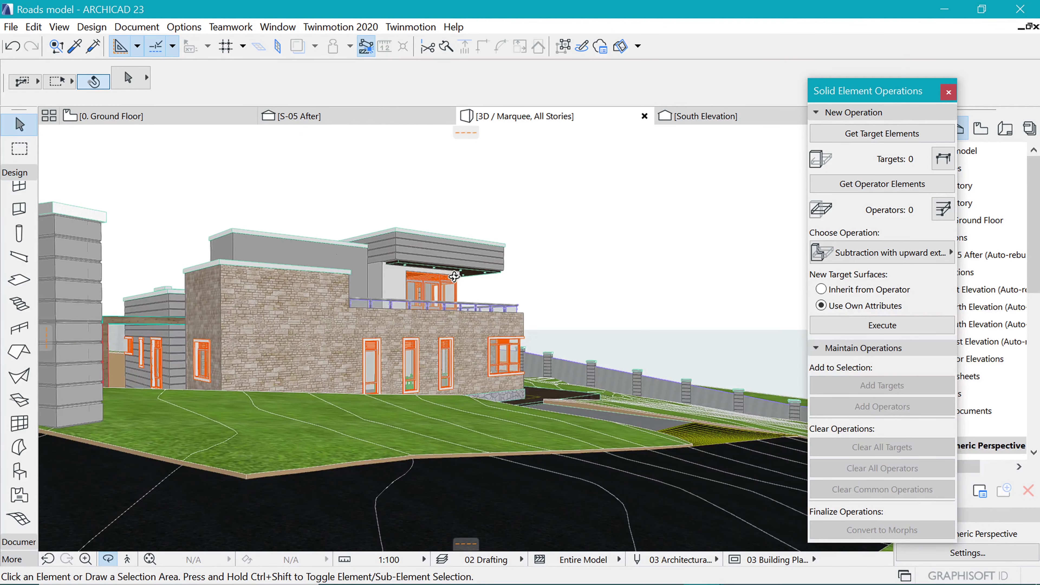